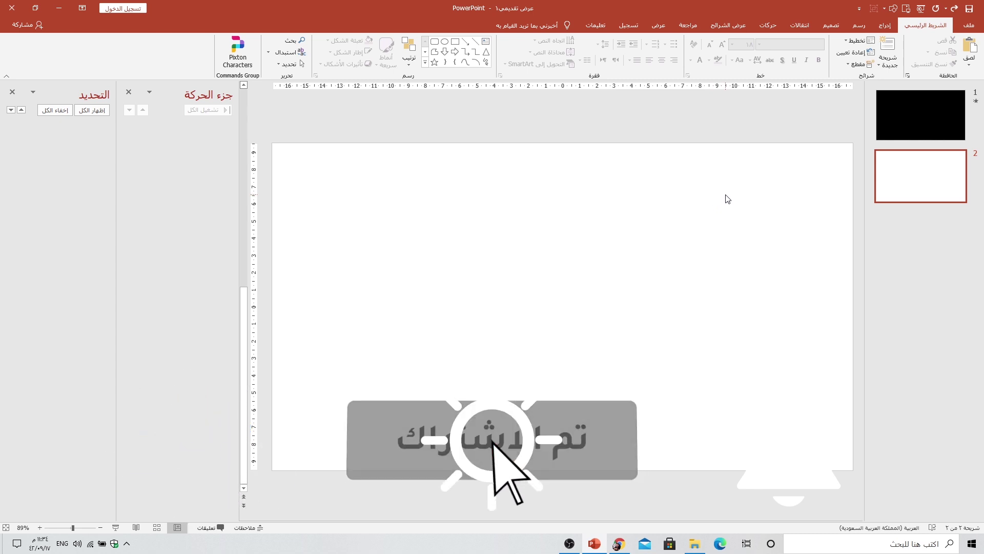
- Start inserting a video from this device via Insert > Video
{"action": "left_click", "coordinate": [882, 28]}
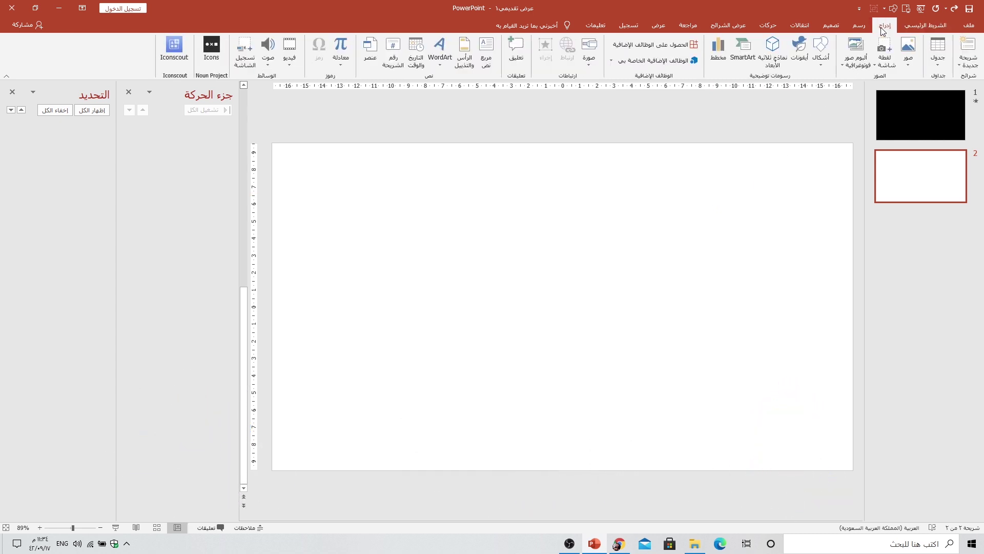
{"action": "left_click", "coordinate": [290, 65]}
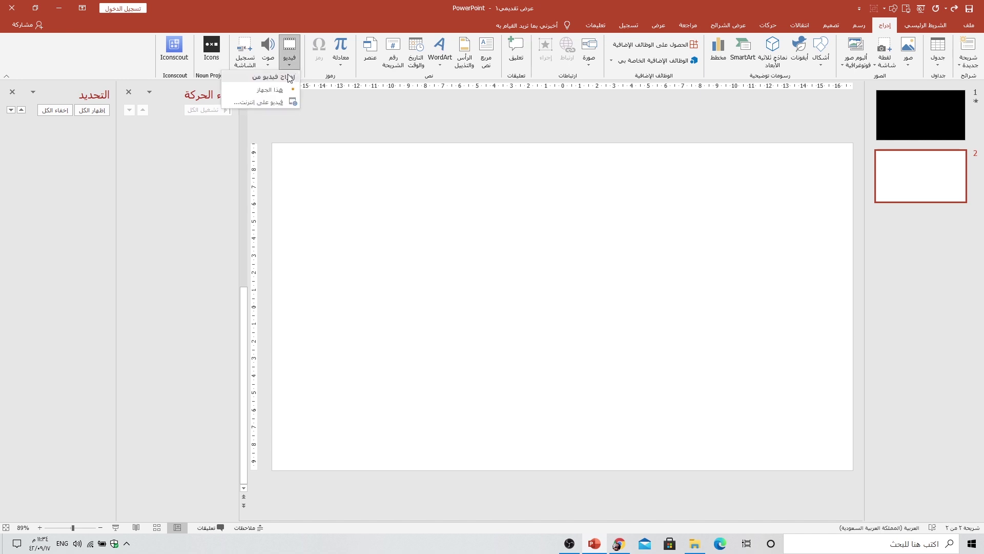
{"action": "left_click", "coordinate": [277, 93]}
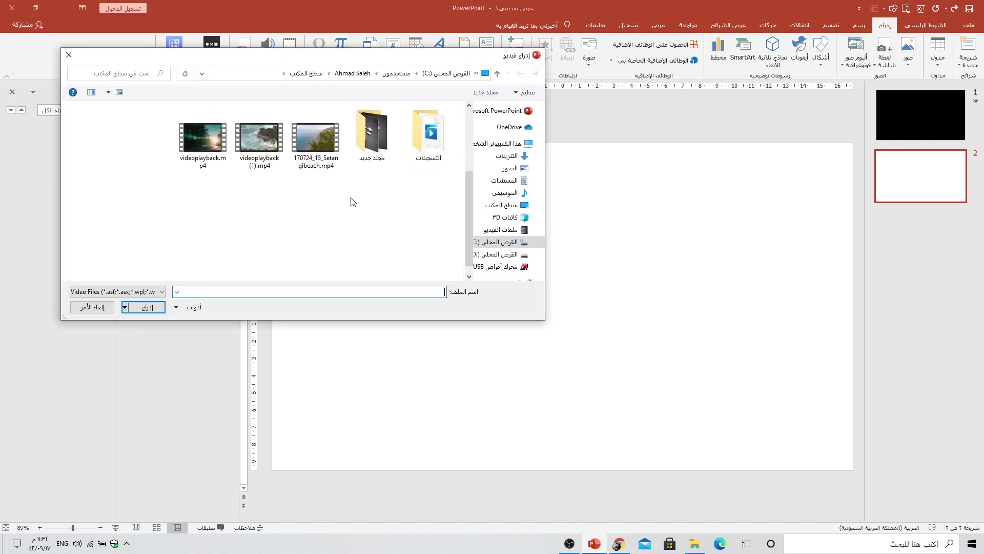
- Check the Flying Through Palm Trees clip page in Chrome, then return to the file picker
{"action": "left_click", "coordinate": [621, 541]}
{"action": "left_click", "coordinate": [667, 9]}
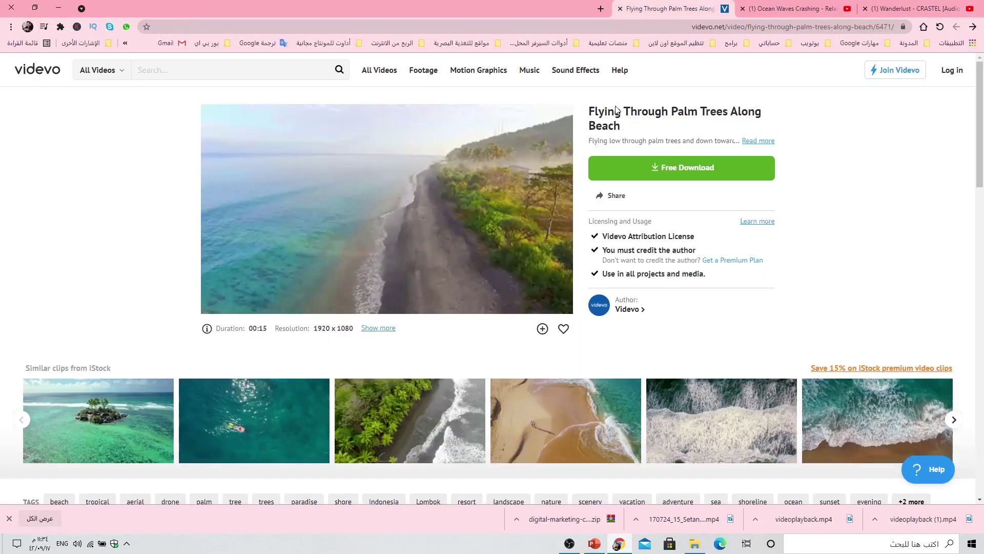
{"action": "mouse_move", "coordinate": [386, 207]}
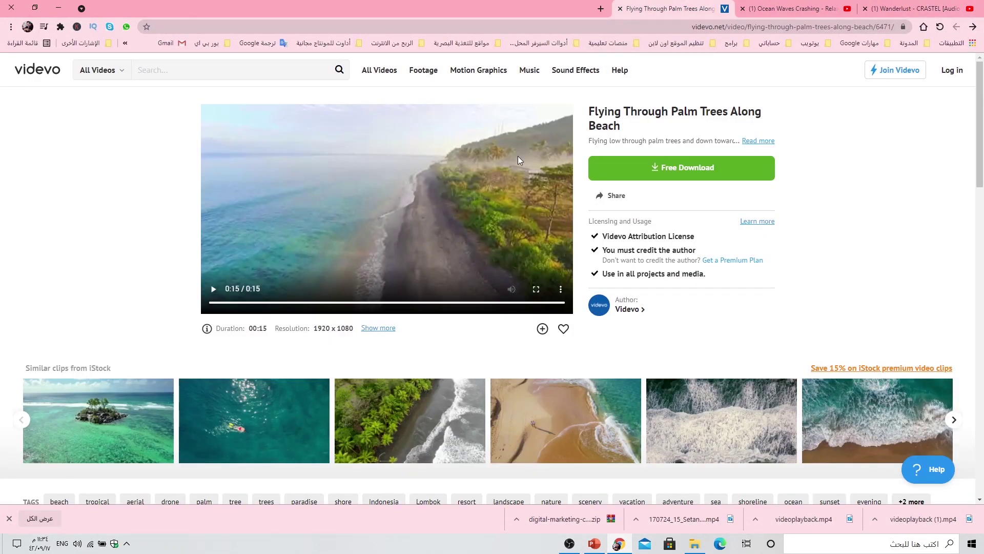
{"action": "left_click", "coordinate": [593, 543]}
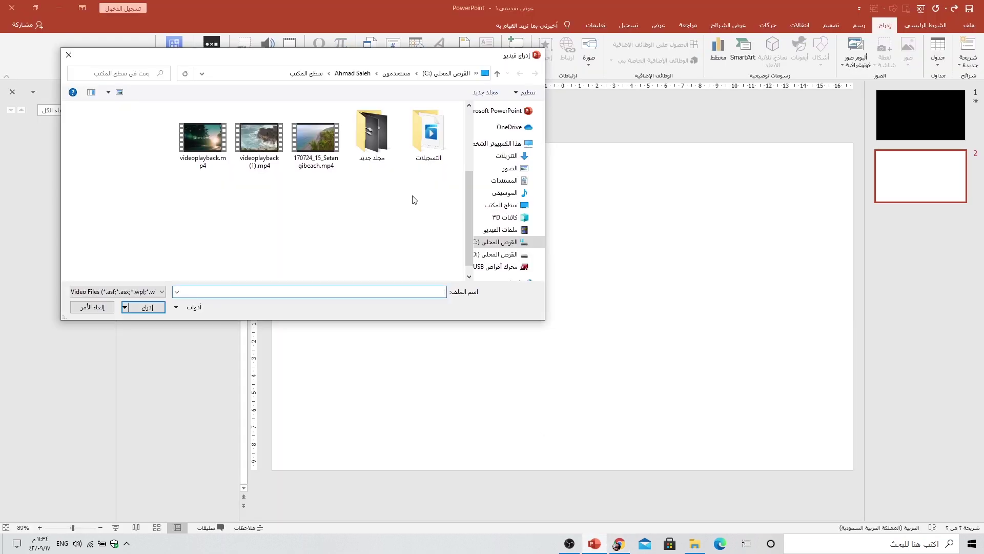
- Insert 170724_15_Setangibeach.mp4 onto slide 2
{"action": "left_click", "coordinate": [312, 152]}
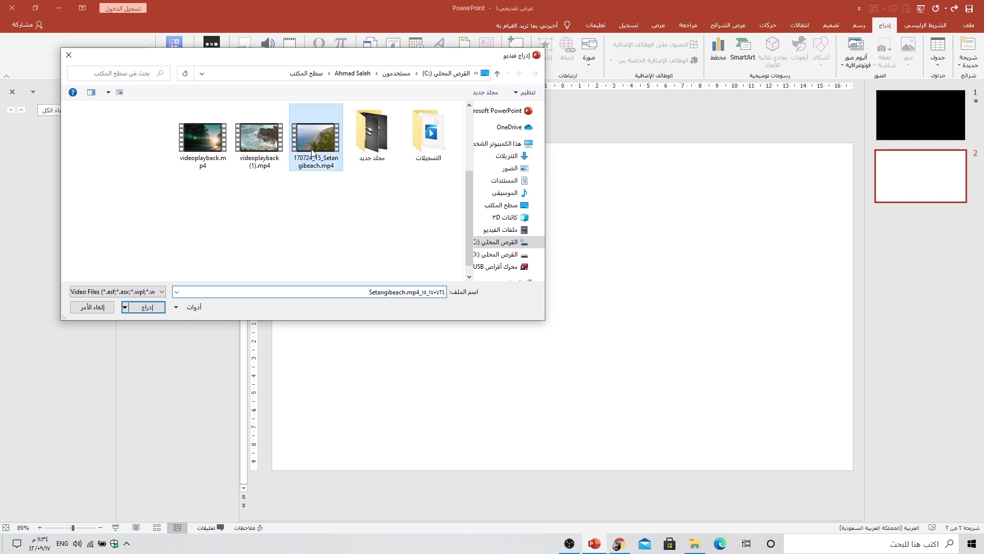
{"action": "left_click", "coordinate": [145, 307]}
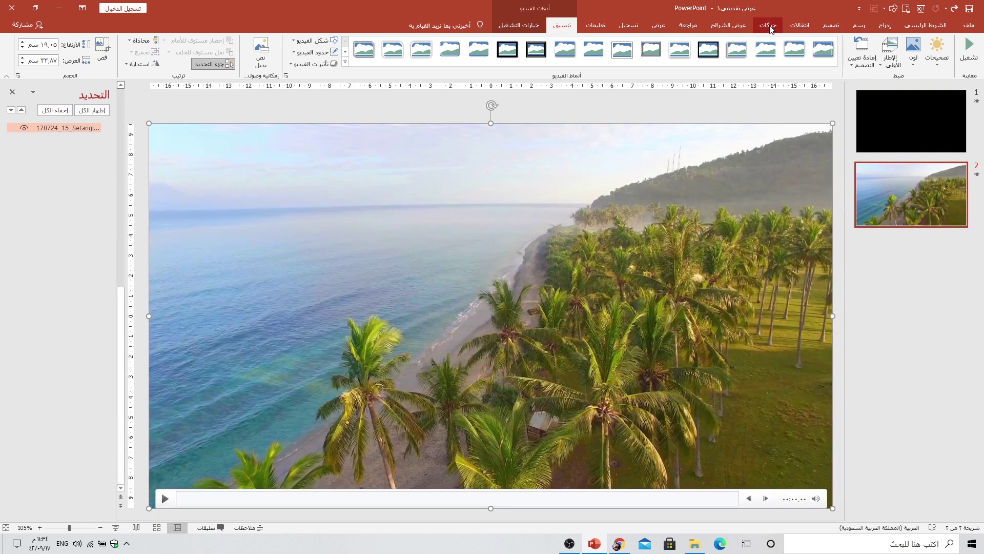
- Remove the video's pause animation in the Animation Pane
{"action": "left_click", "coordinate": [768, 25]}
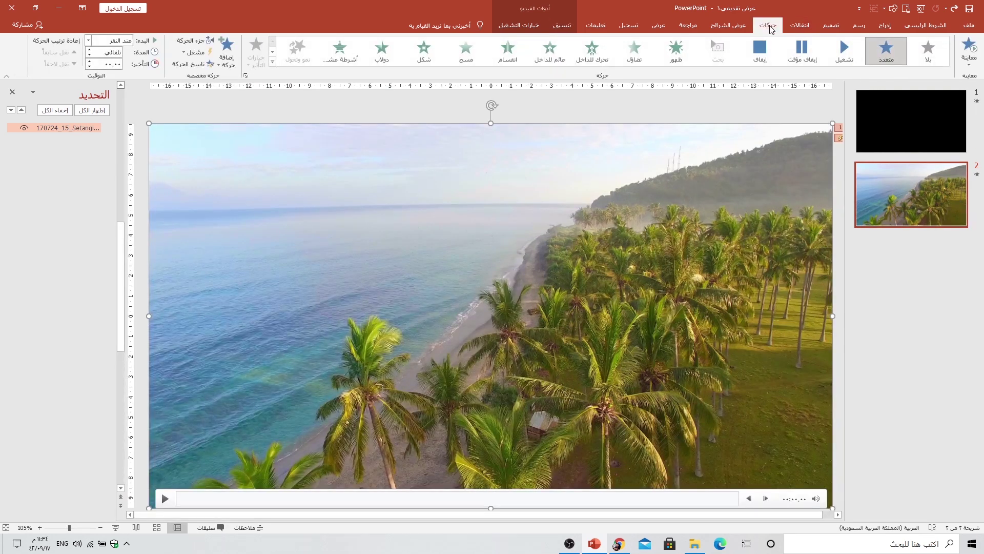
{"action": "left_click", "coordinate": [185, 42]}
{"action": "left_click", "coordinate": [192, 127]}
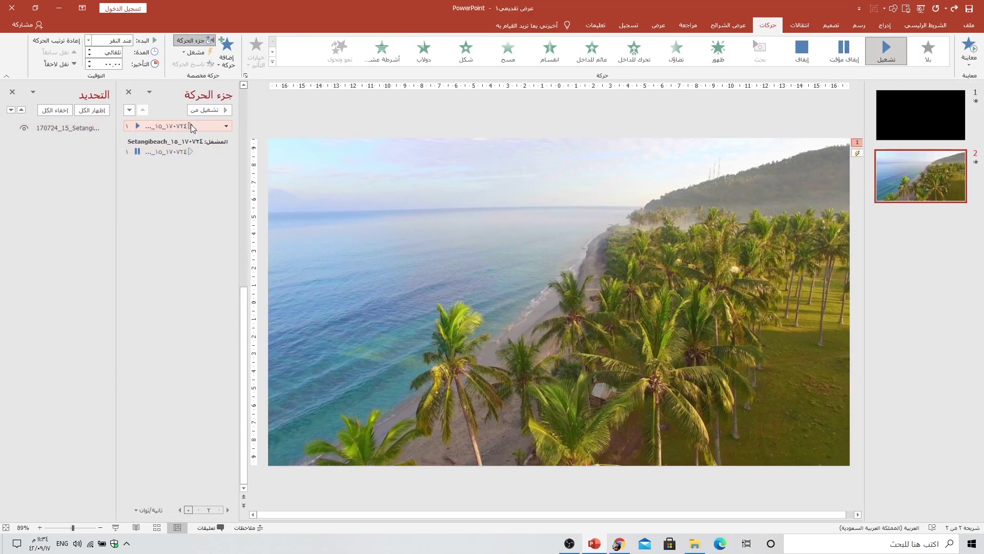
{"action": "left_click", "coordinate": [204, 152]}
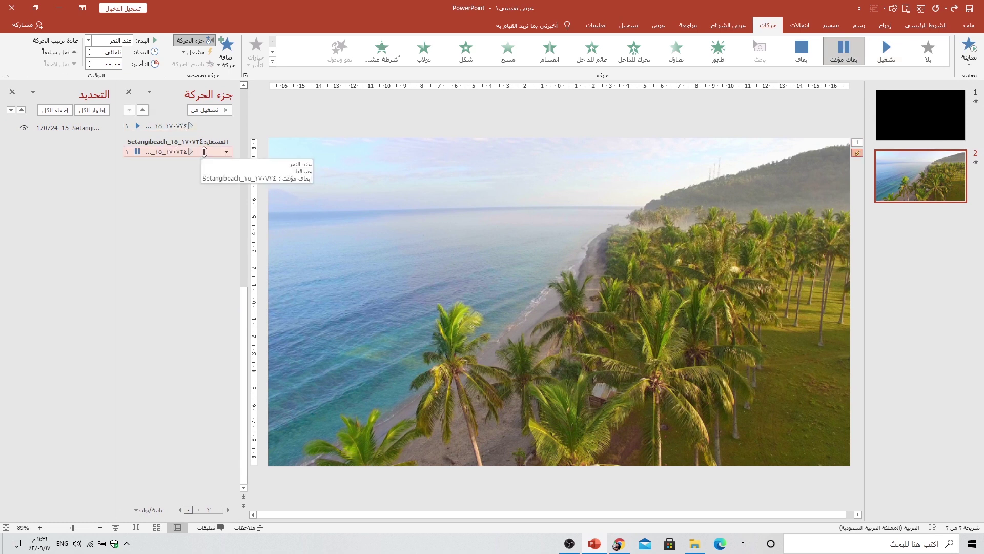
{"action": "left_click", "coordinate": [226, 151]}
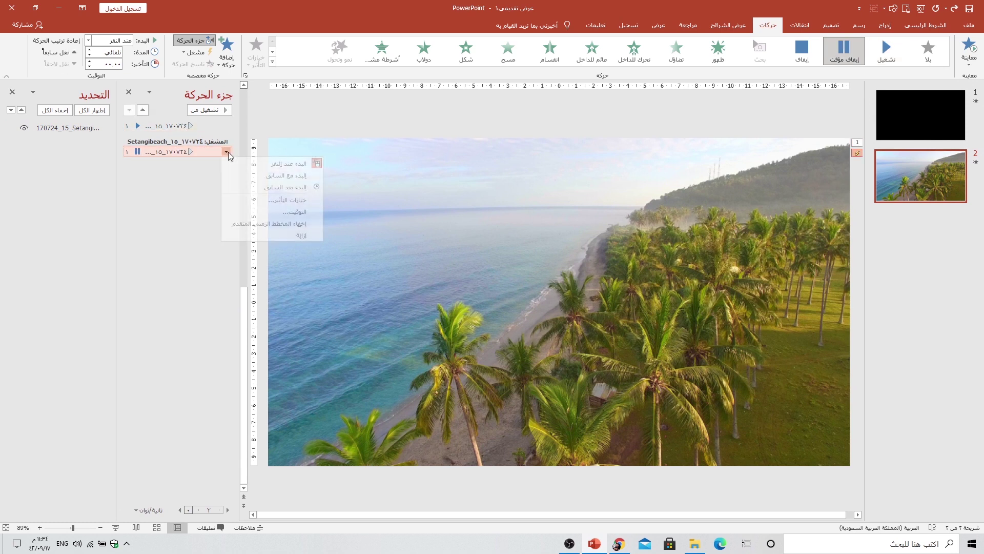
{"action": "left_click", "coordinate": [283, 235]}
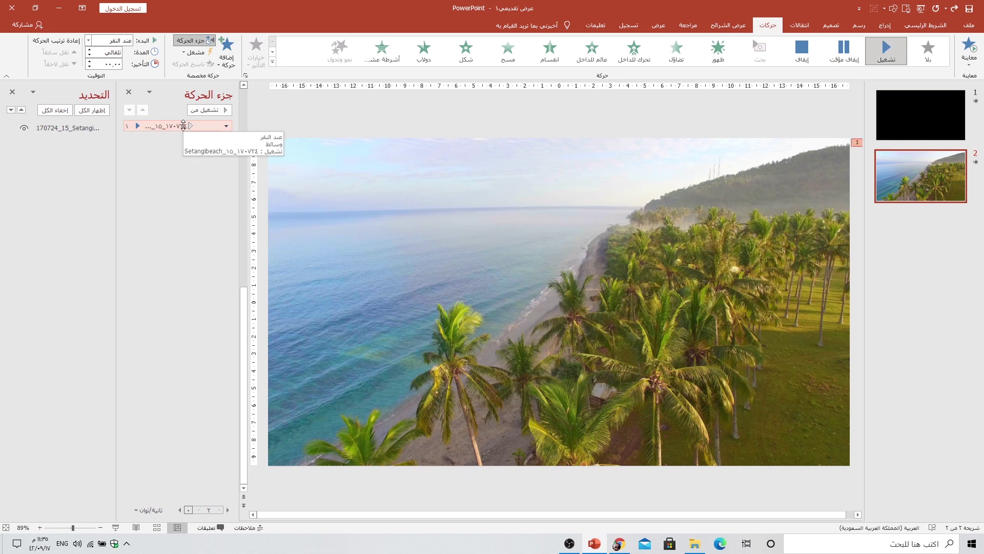
- Set the play animation to start With Previous and preview the slide show
{"action": "left_click", "coordinate": [88, 41]}
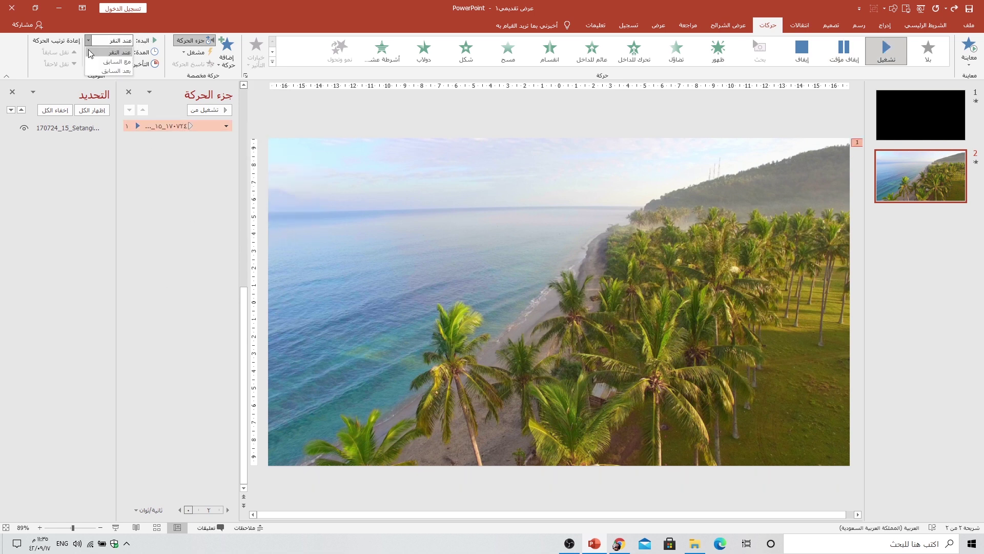
{"action": "left_click", "coordinate": [108, 62]}
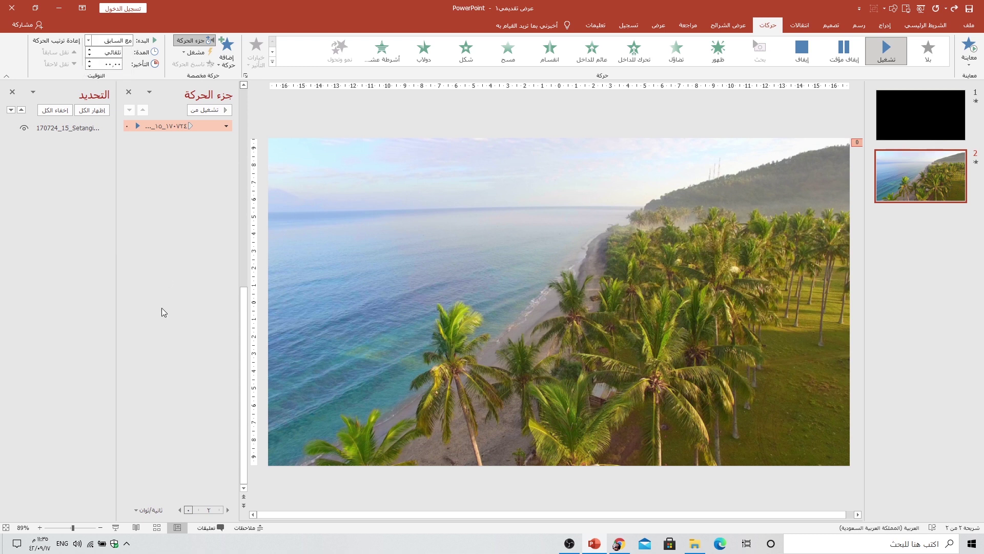
{"action": "key", "text": "shift+F5"}
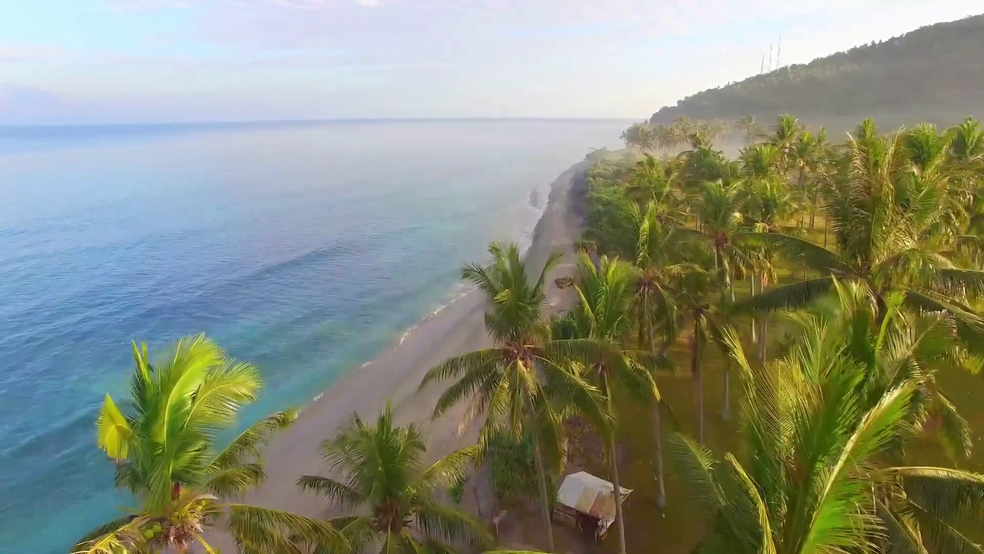
{"action": "key", "text": "Escape"}
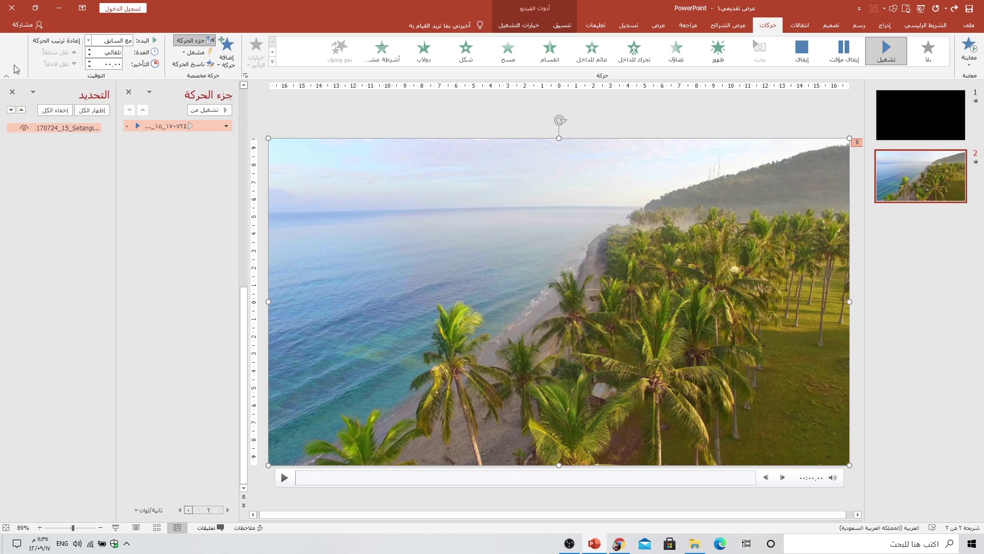
- Rename the beach video فيديو اساسي and Ctrl-drag a duplicate named فيديو ملون
{"action": "left_click", "coordinate": [11, 92]}
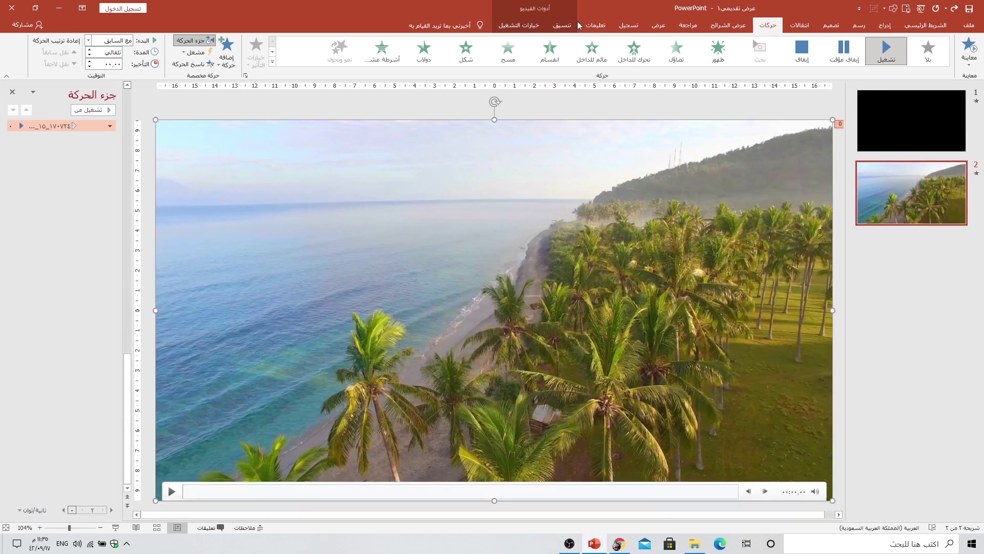
{"action": "left_click", "coordinate": [563, 25]}
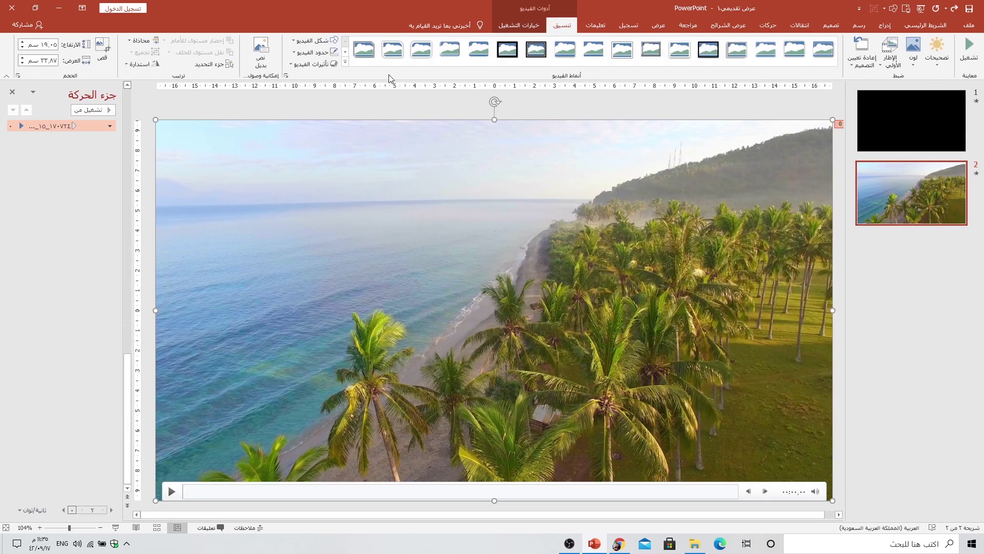
{"action": "left_click", "coordinate": [218, 65]}
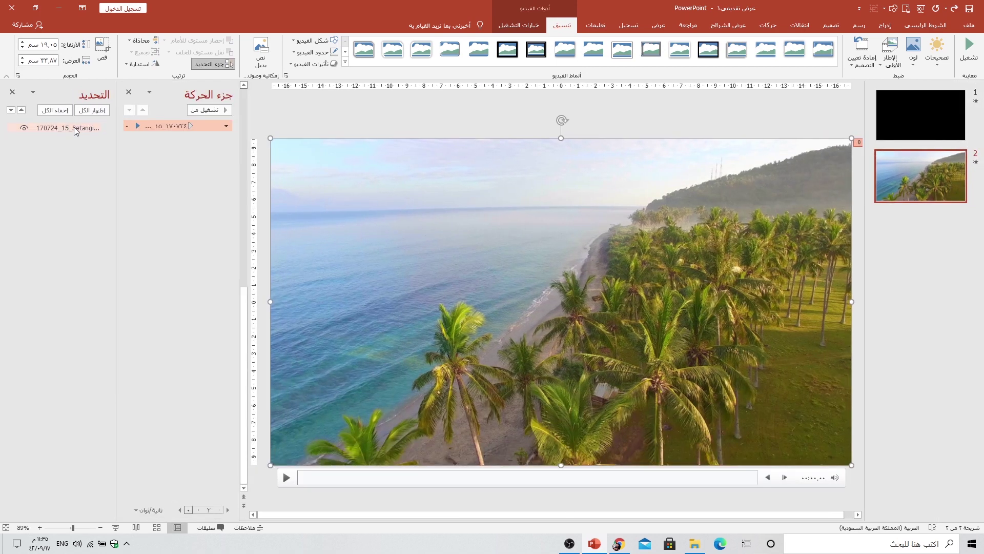
{"action": "double_click", "coordinate": [76, 127]}
{"action": "type", "text": "فيديو اساسي"}
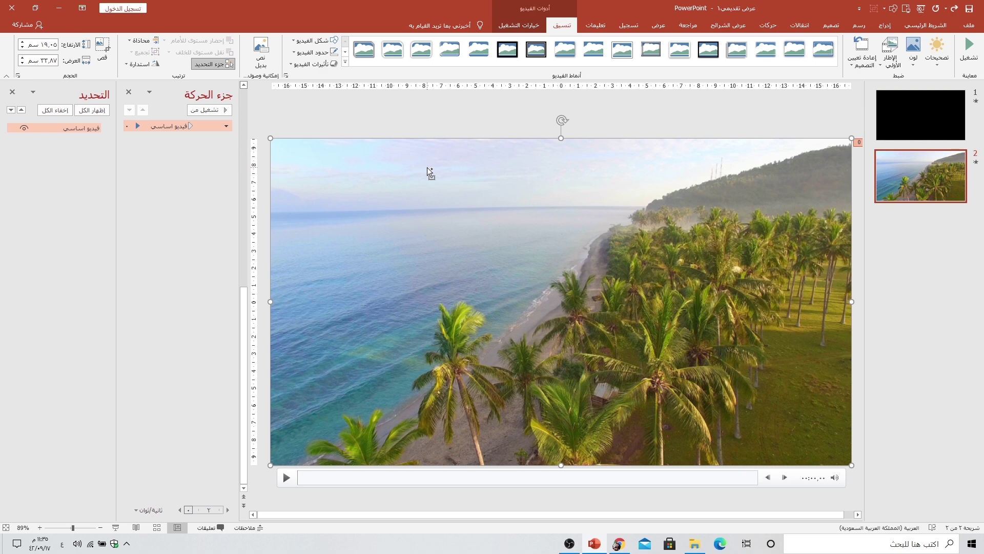
{"action": "left_click_drag", "start_coordinate": [426, 167], "coordinate": [426, 167]}
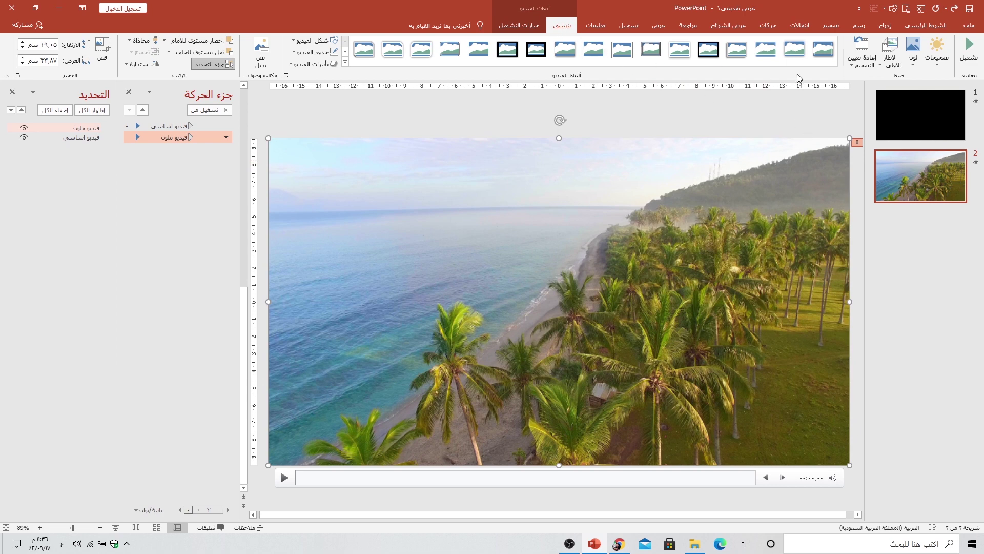
- Recolour the فيديو ملون copy with the orange tint and preview it full screen
{"action": "left_click", "coordinate": [916, 67]}
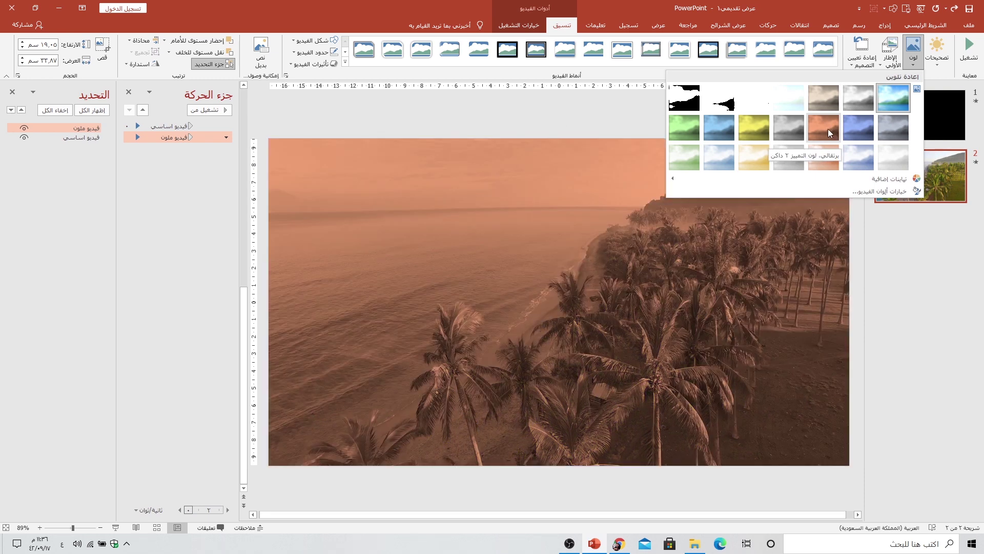
{"action": "left_click", "coordinate": [828, 128]}
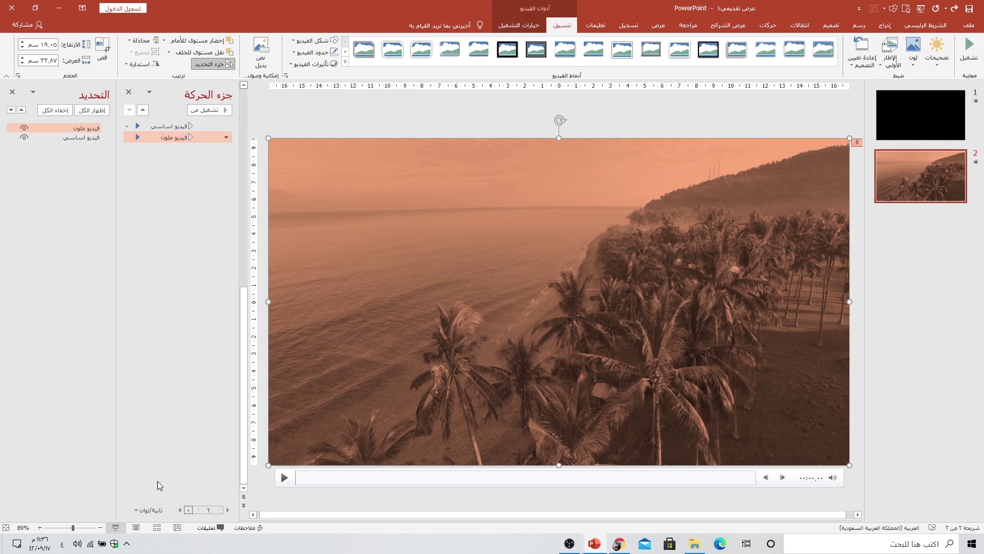
{"action": "key", "text": "shift+F5"}
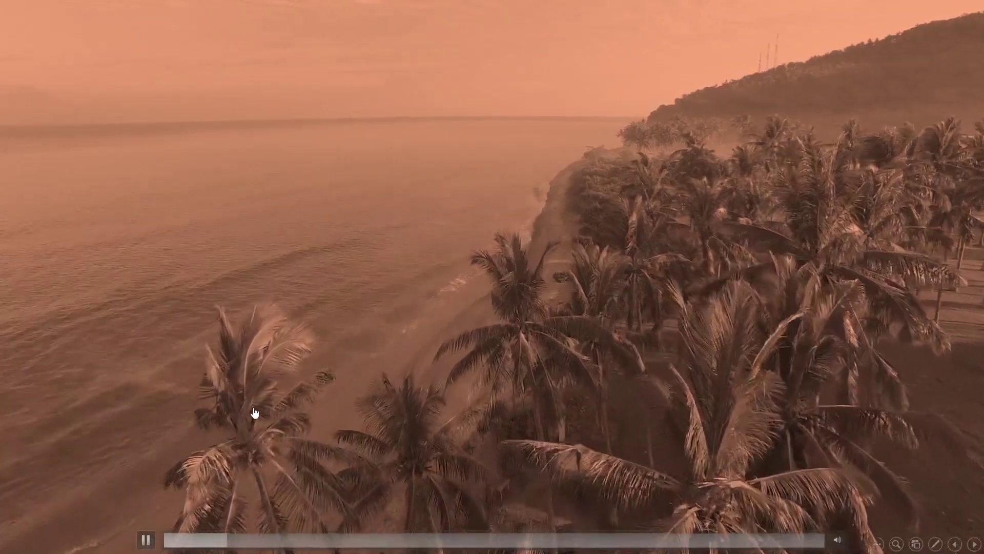
{"action": "key", "text": "Escape"}
{"action": "left_click", "coordinate": [768, 26]}
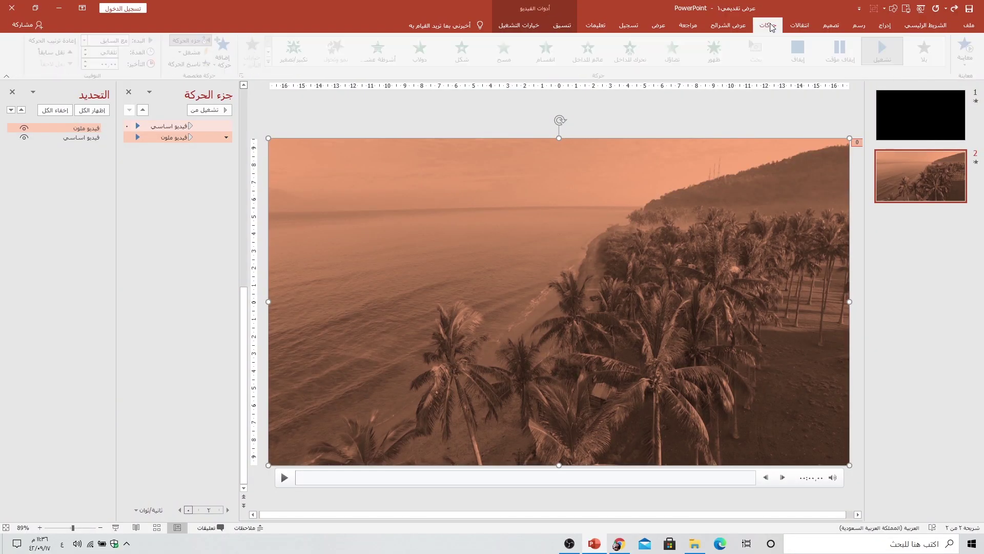
{"action": "left_click", "coordinate": [227, 59]}
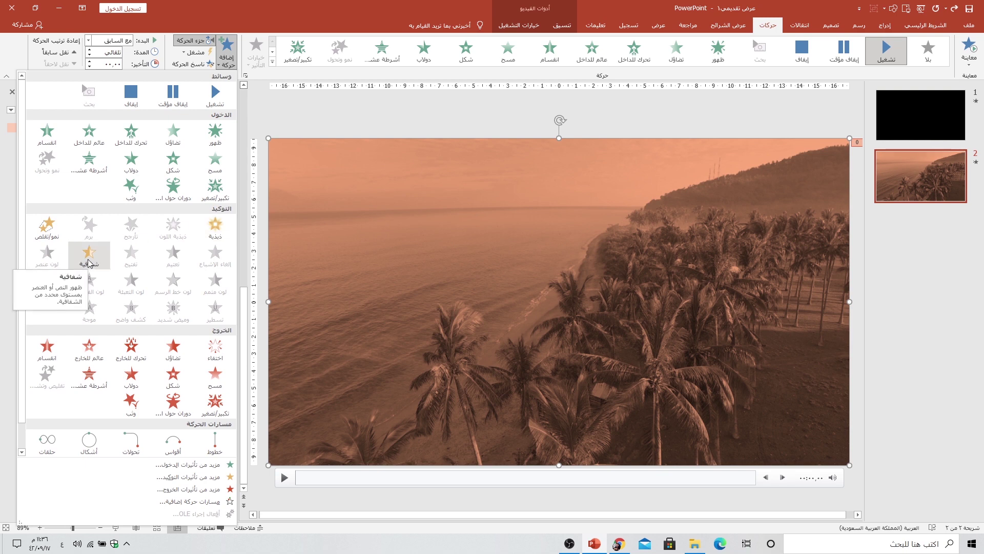
- Add a Transparency emphasis to the tinted video, starting With Previous, and preview
{"action": "left_click", "coordinate": [89, 263]}
{"action": "left_click", "coordinate": [88, 40]}
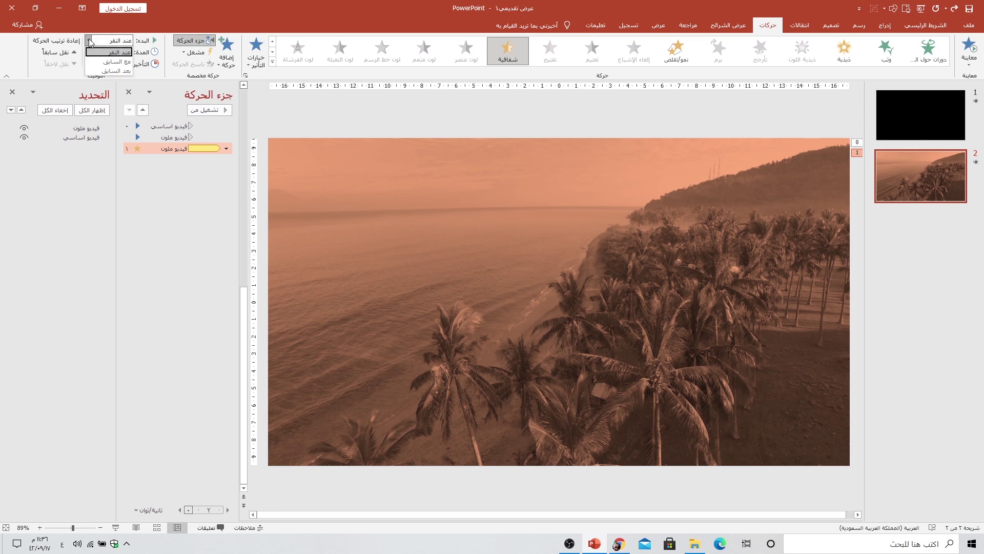
{"action": "left_click", "coordinate": [99, 61]}
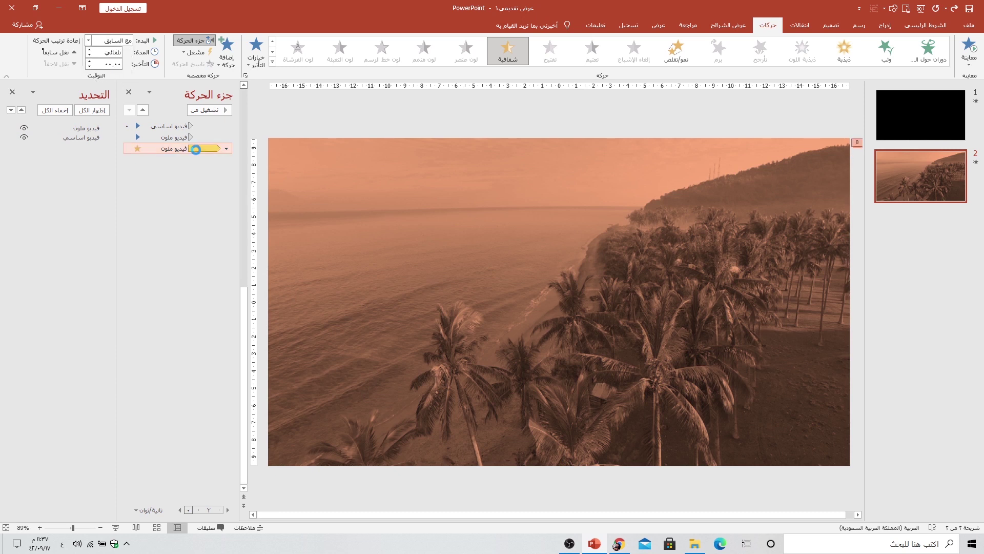
{"action": "double_click", "coordinate": [197, 152]}
{"action": "left_click", "coordinate": [344, 198]}
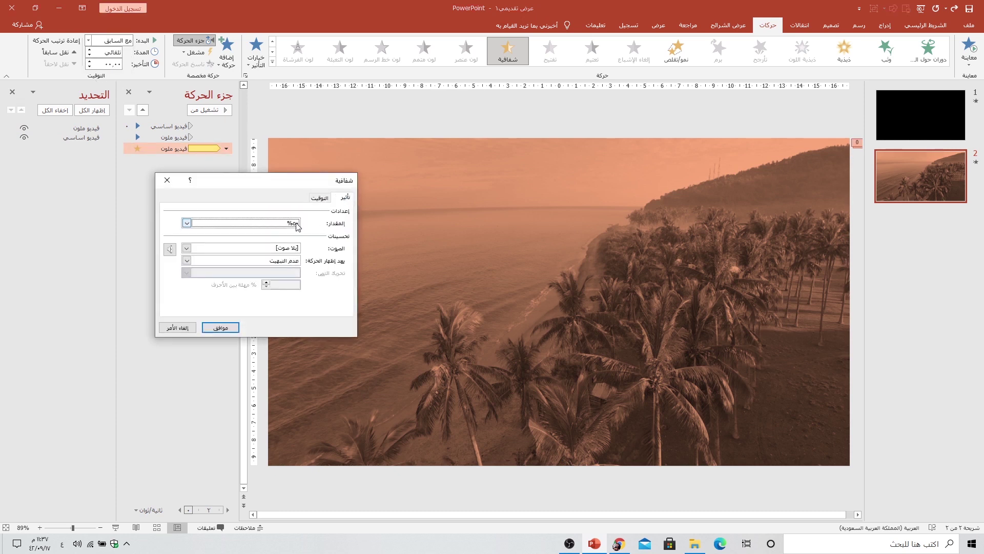
{"action": "left_click", "coordinate": [177, 327]}
{"action": "key", "text": "shift+F5"}
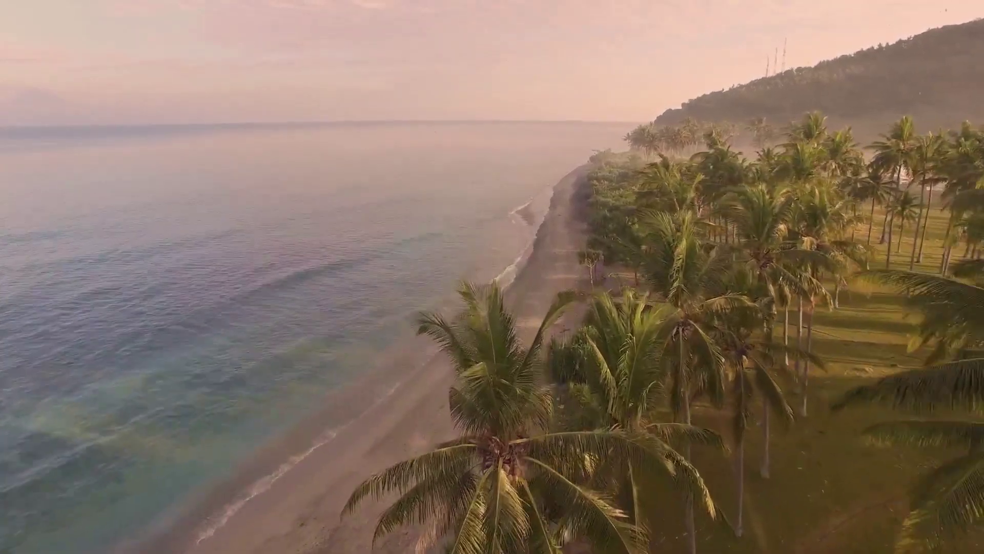
{"action": "key", "text": "Escape"}
- Set the Transparency effect amount to 25% and preview slide 2 full screen
{"action": "double_click", "coordinate": [197, 149]}
{"action": "left_click", "coordinate": [331, 199]}
{"action": "left_click", "coordinate": [344, 197]}
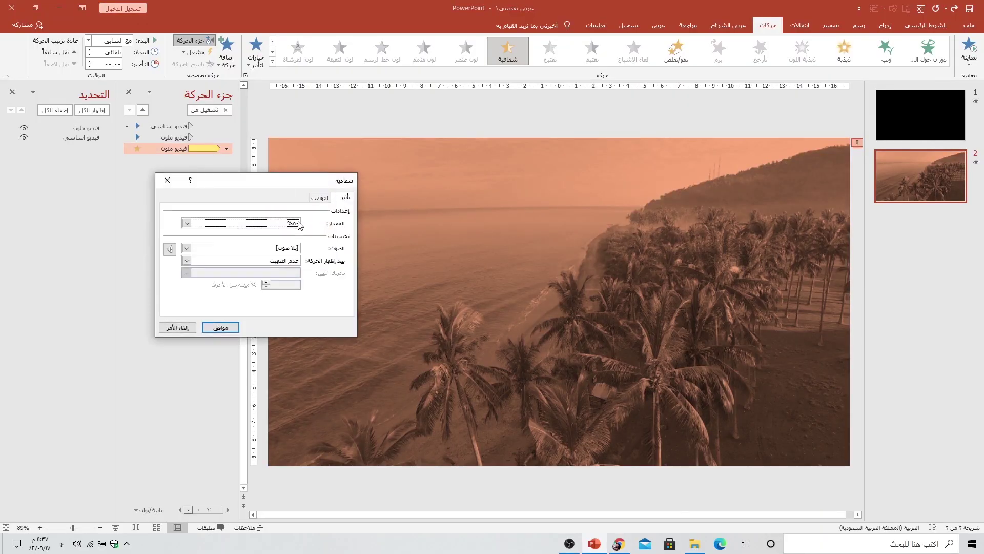
{"action": "left_click", "coordinate": [277, 223]}
{"action": "left_click", "coordinate": [277, 258]}
{"action": "left_click", "coordinate": [281, 224]}
{"action": "left_click", "coordinate": [276, 235]}
{"action": "left_click", "coordinate": [221, 327]}
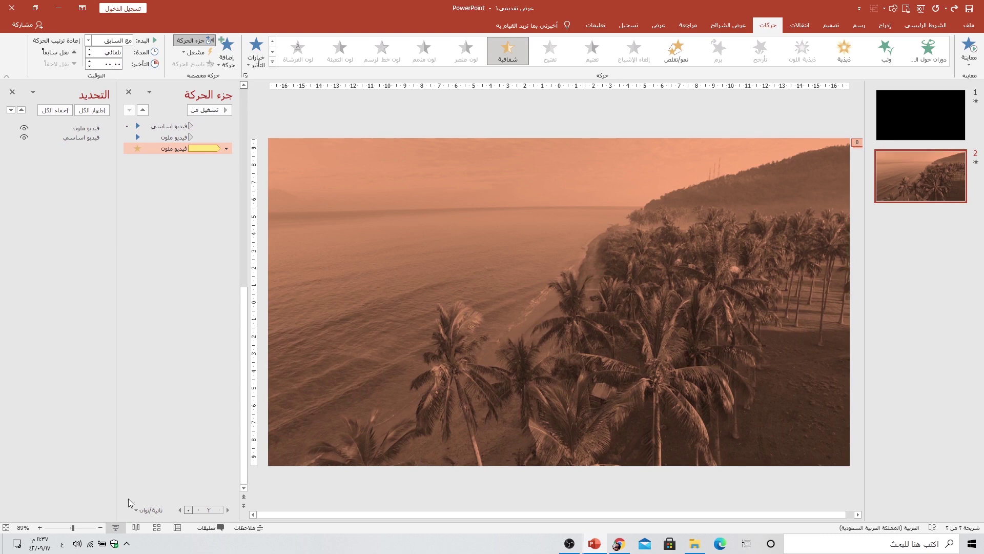
{"action": "key", "text": "shift+F5"}
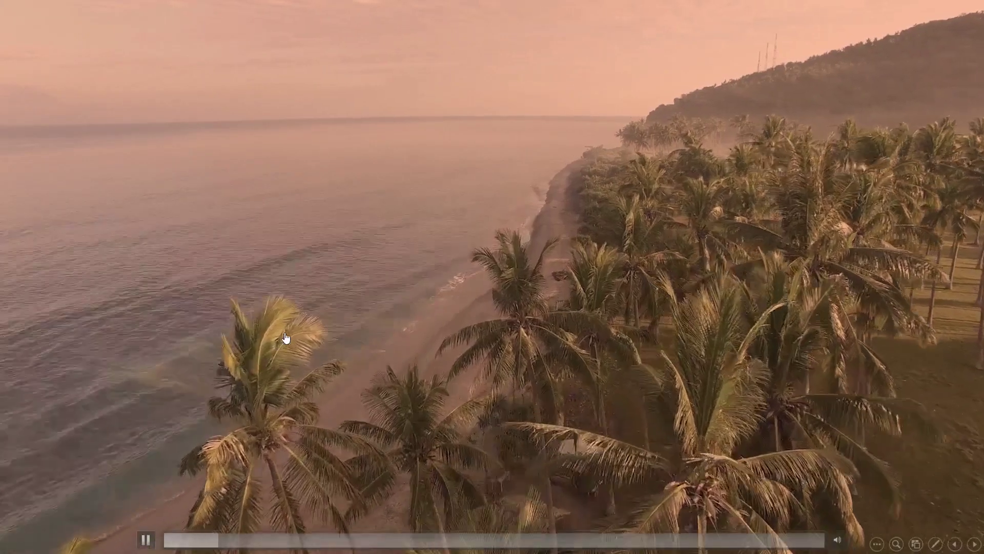
{"action": "key", "text": "Escape"}
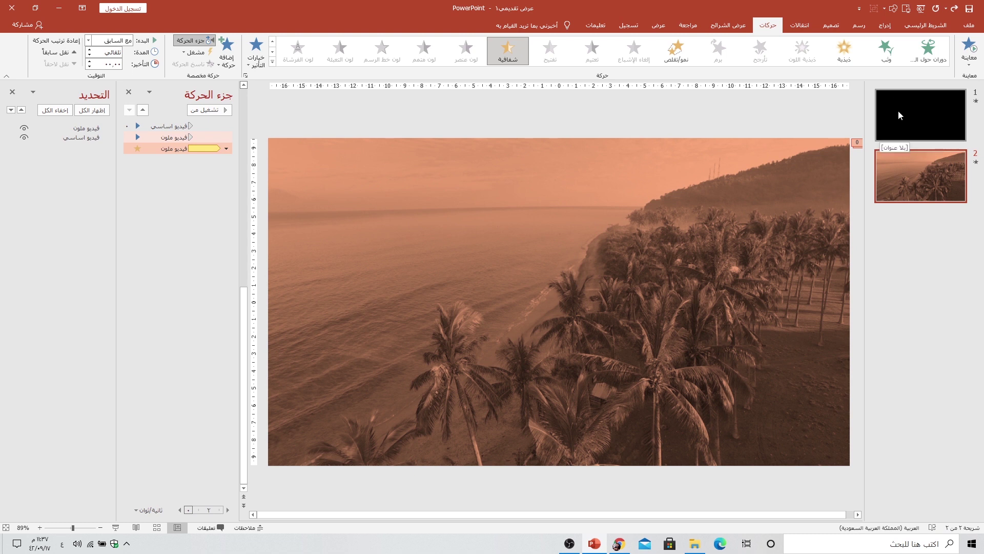
{"action": "left_click", "coordinate": [897, 115]}
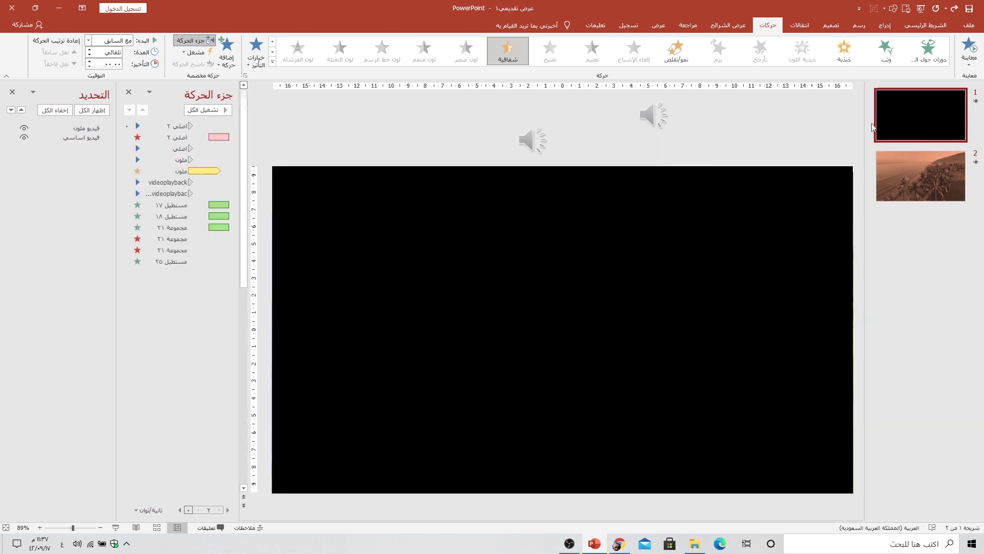
{"action": "left_click", "coordinate": [118, 528]}
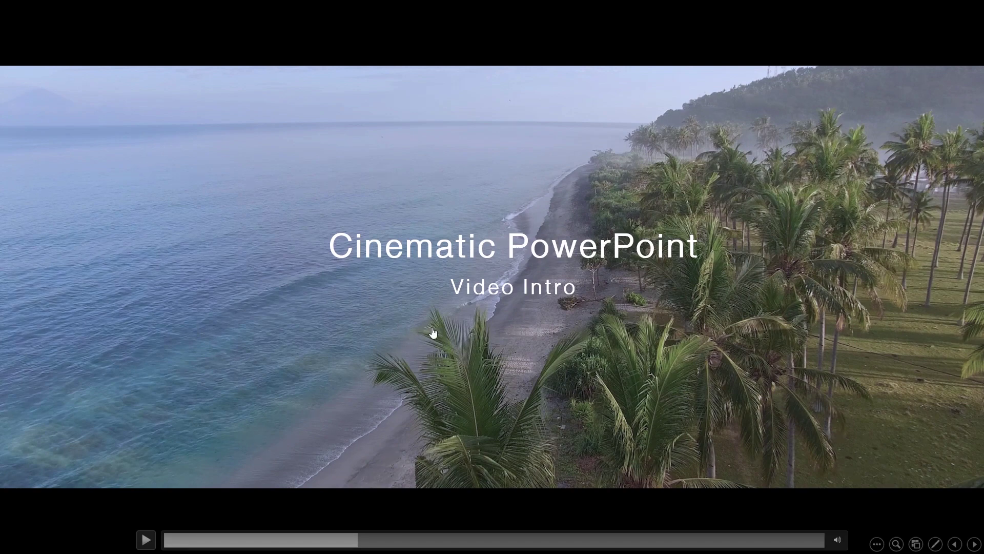
{"action": "key", "text": "Escape"}
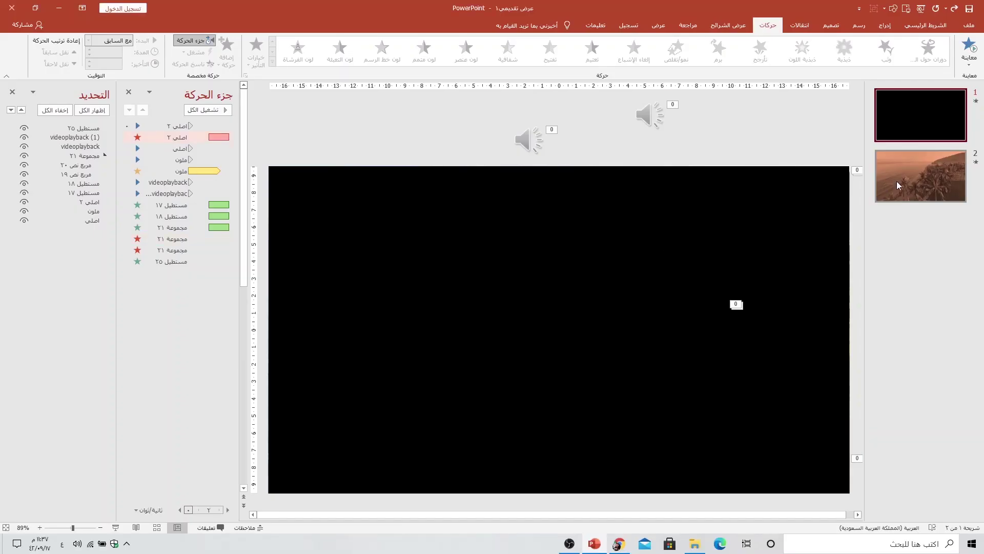
{"action": "left_click", "coordinate": [897, 185]}
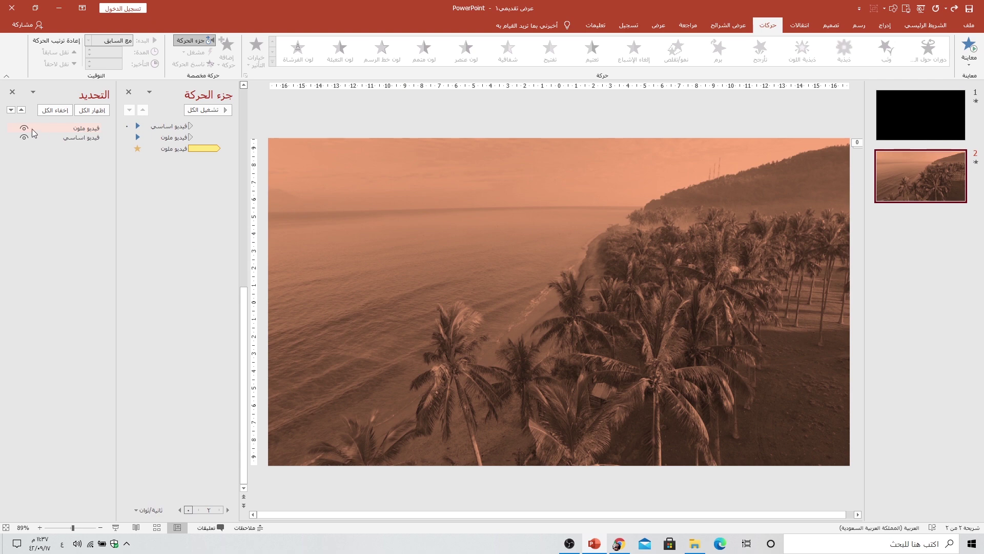
- Hide the tinted video, duplicate and align the base video, naming the copy فيديو اساسي ٢
{"action": "left_click", "coordinate": [23, 128]}
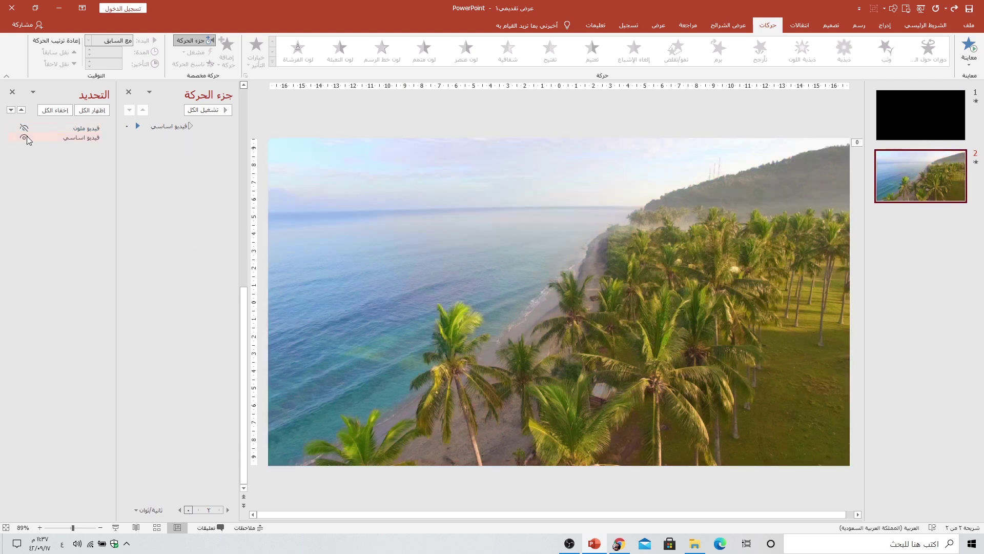
{"action": "left_click", "coordinate": [44, 137]}
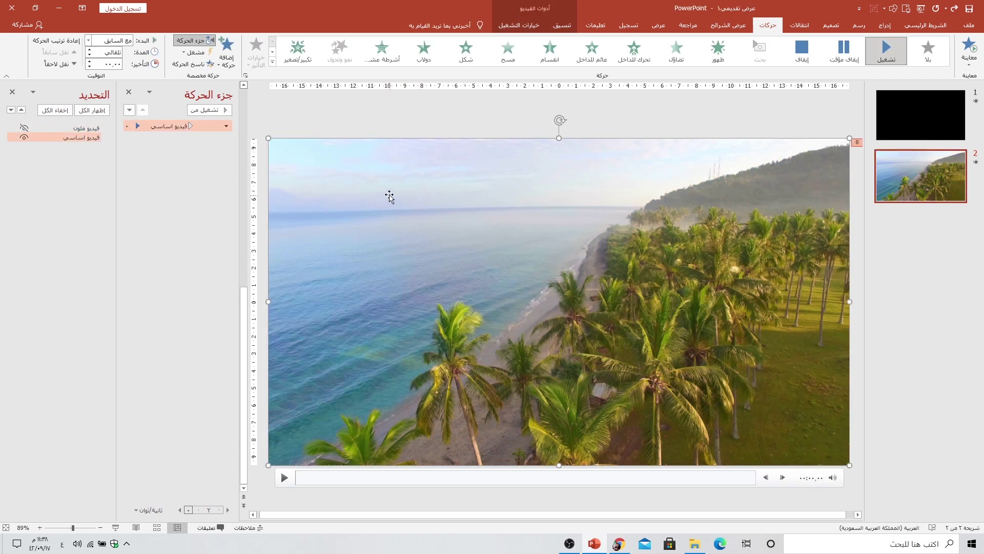
{"action": "left_click_drag", "start_coordinate": [381, 187], "coordinate": [389, 195]}
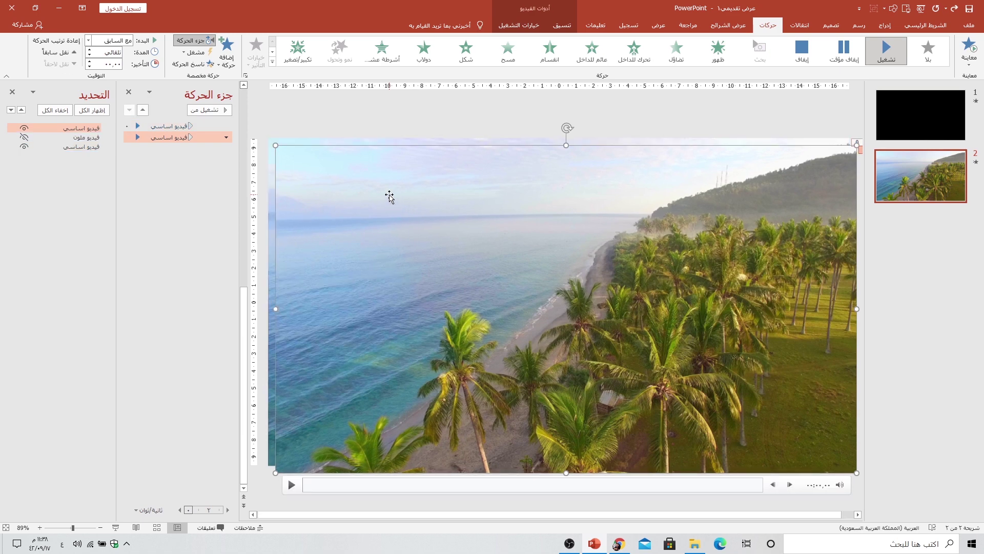
{"action": "left_click_drag", "start_coordinate": [304, 171], "coordinate": [298, 164]}
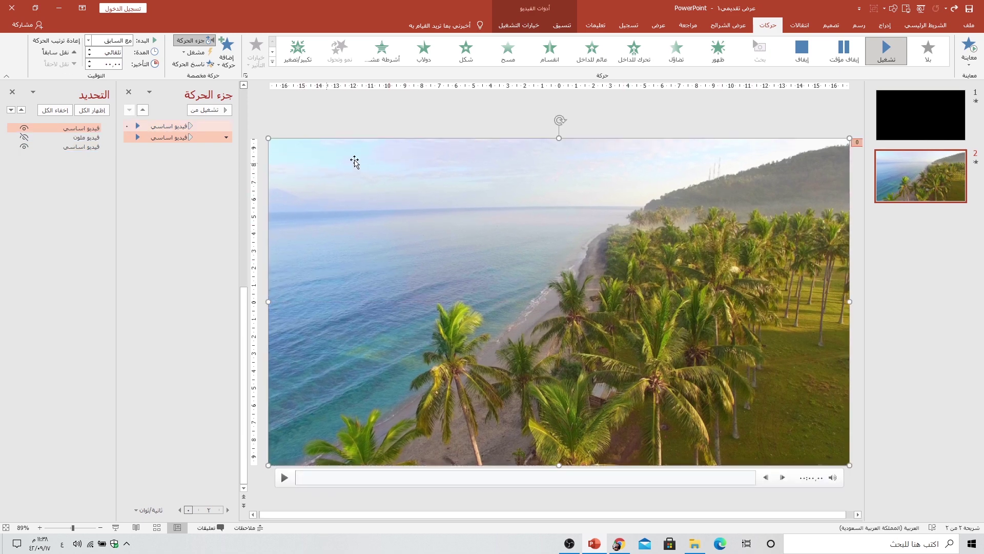
{"action": "double_click", "coordinate": [55, 129]}
{"action": "type", "text": "٢"}
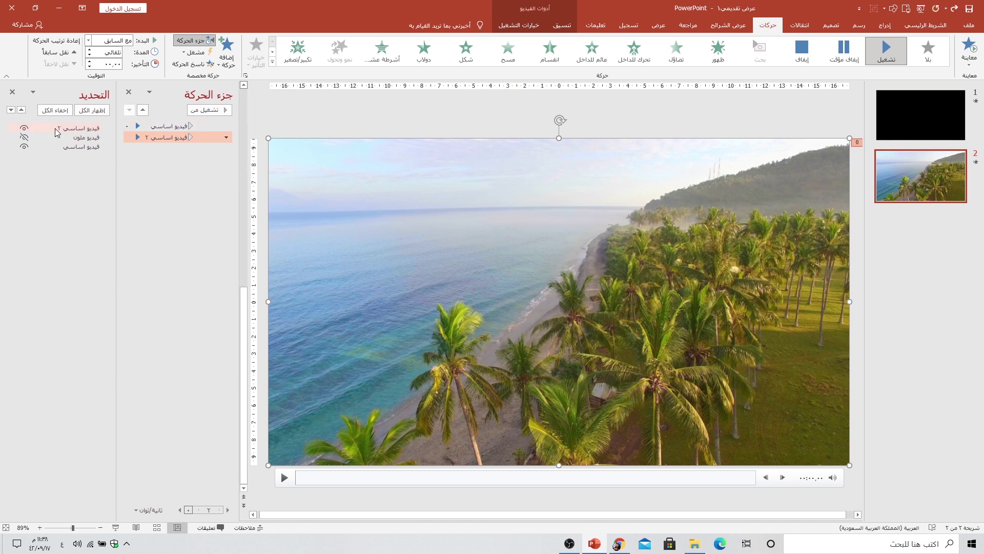
{"action": "key", "text": "Return"}
- Toggle layer visibility to check stacking, show all videos, and select the top copy
{"action": "left_click", "coordinate": [23, 137]}
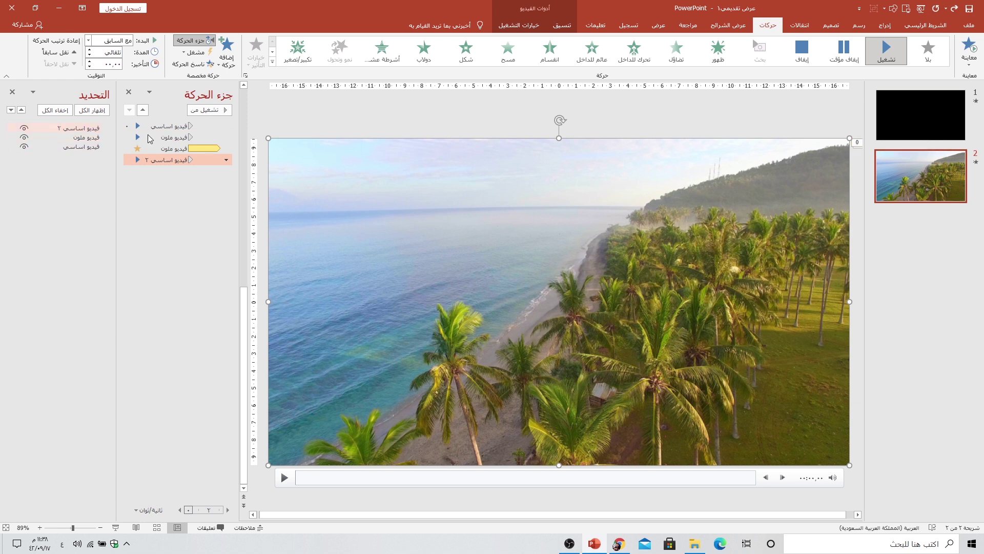
{"action": "left_click", "coordinate": [381, 165]}
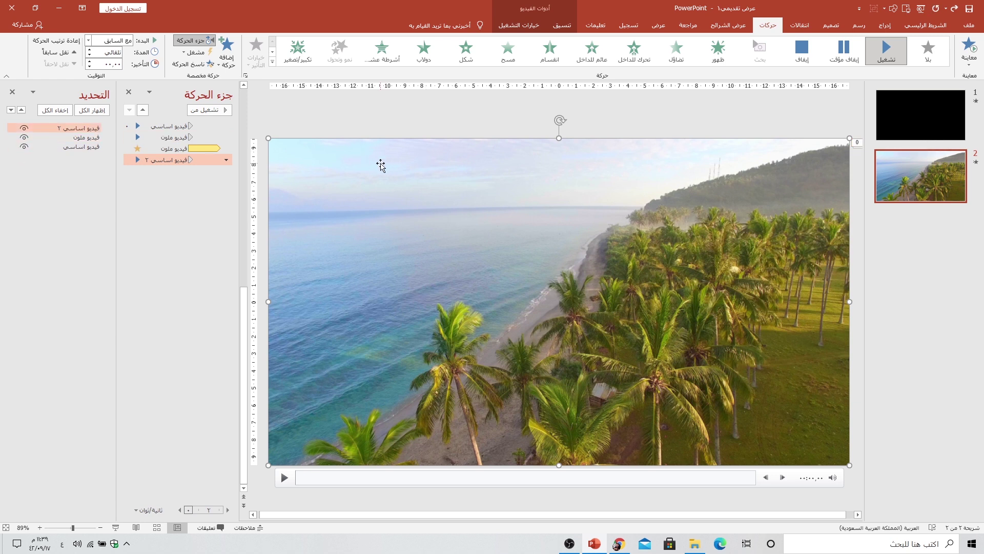
{"action": "left_click", "coordinate": [24, 129]}
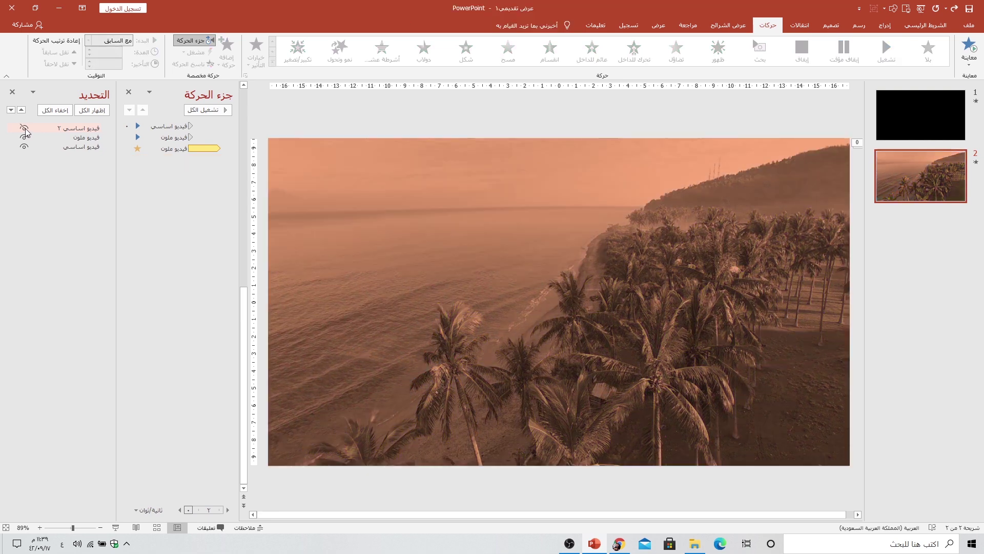
{"action": "left_click", "coordinate": [24, 137]}
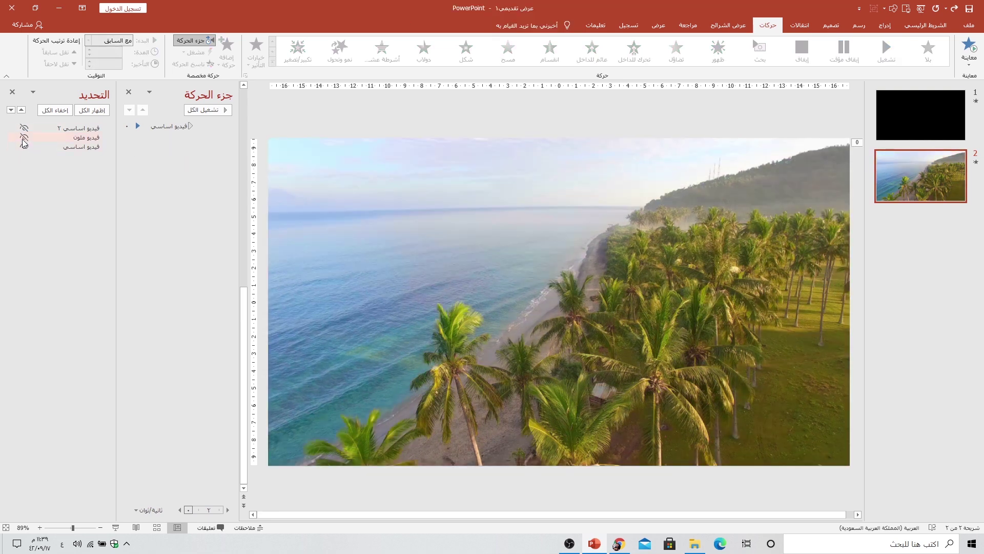
{"action": "left_click", "coordinate": [23, 137]}
{"action": "left_click", "coordinate": [24, 128]}
{"action": "left_click", "coordinate": [339, 217]}
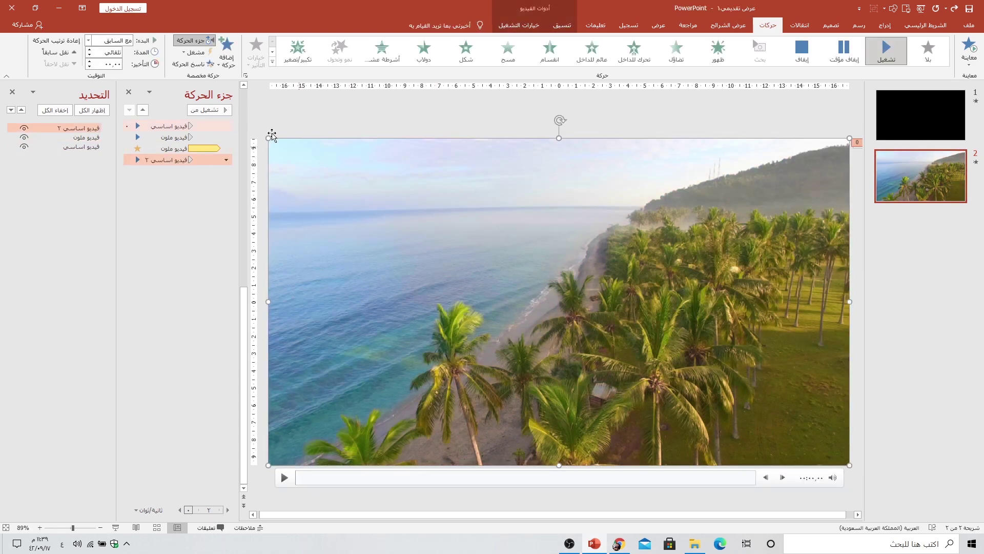
- Give the top copy a تضاؤل exit effect starting With Previous after a 2-second delay
{"action": "left_click", "coordinate": [227, 63]}
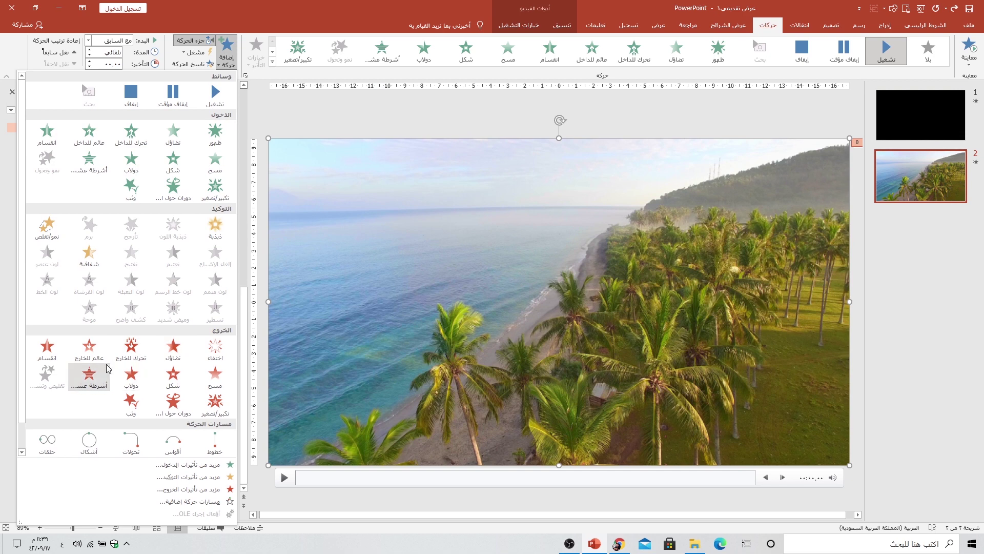
{"action": "left_click", "coordinate": [165, 348]}
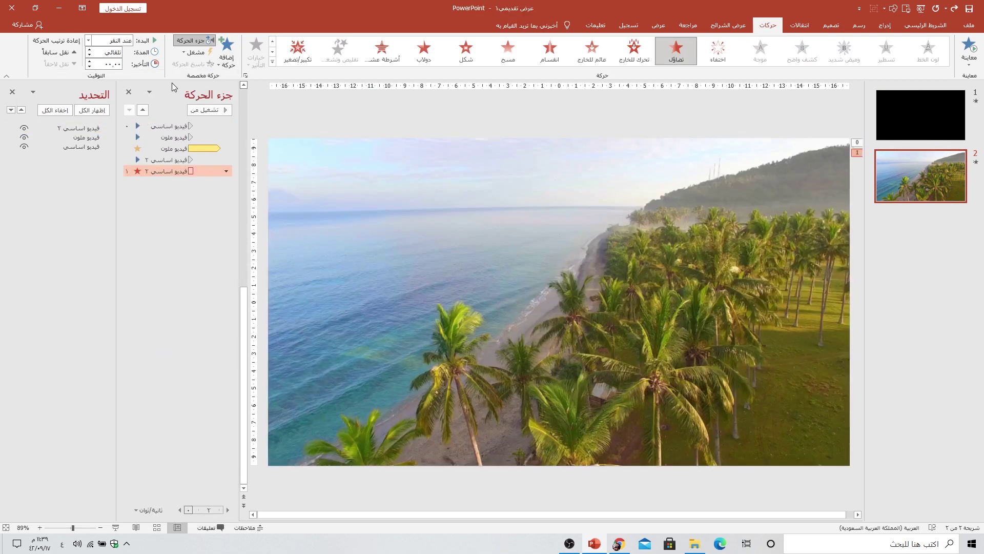
{"action": "left_click", "coordinate": [88, 40]}
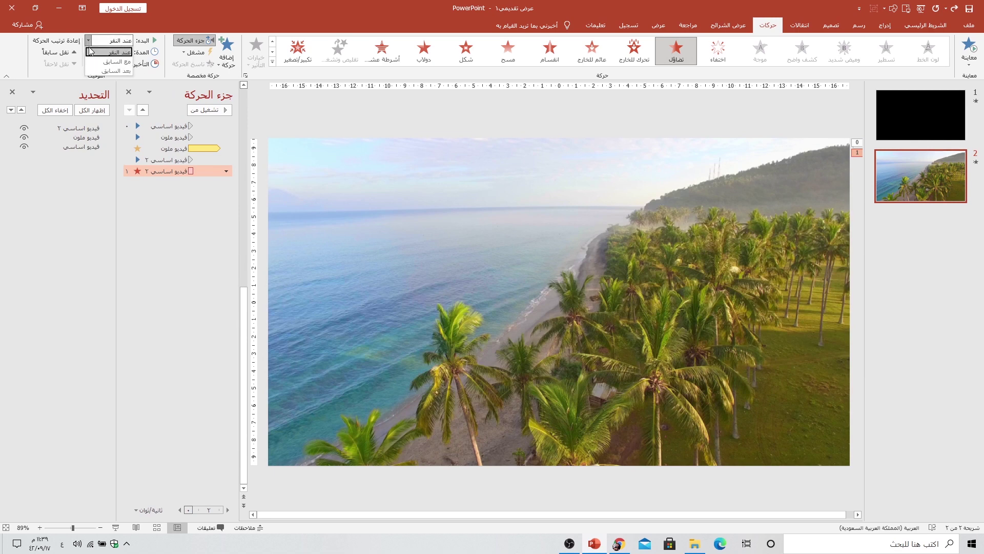
{"action": "left_click", "coordinate": [100, 64]}
{"action": "double_click", "coordinate": [106, 64]}
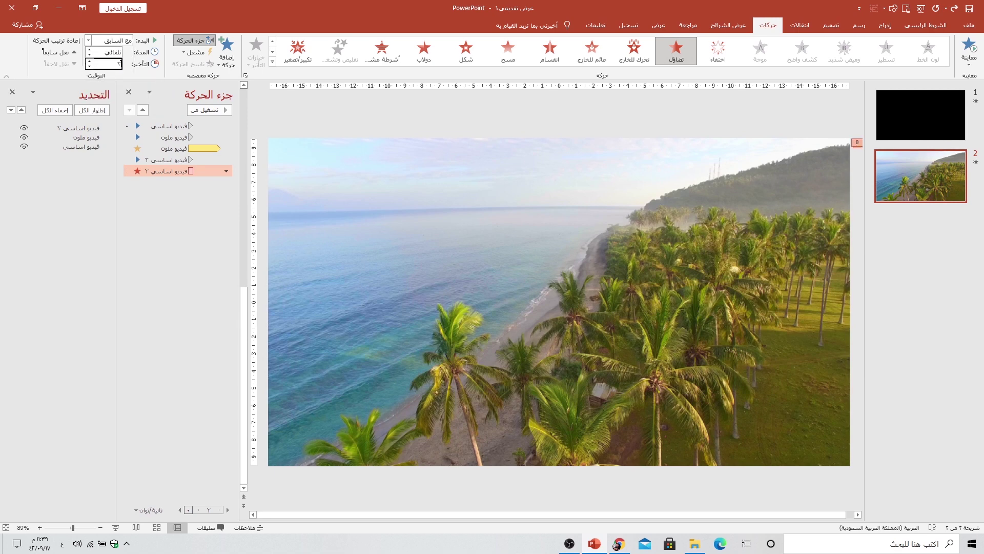
{"action": "key", "text": "Return"}
{"action": "left_click", "coordinate": [168, 160]}
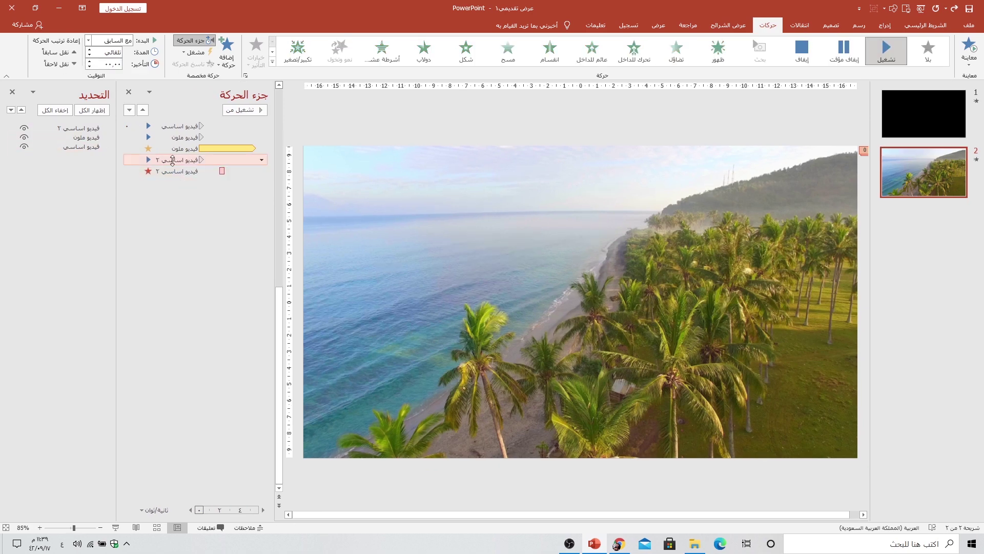
- Move the copy's play and exit effects to the top of the animation order and preview slide 2
{"action": "left_click_drag", "start_coordinate": [172, 160], "coordinate": [172, 126]}
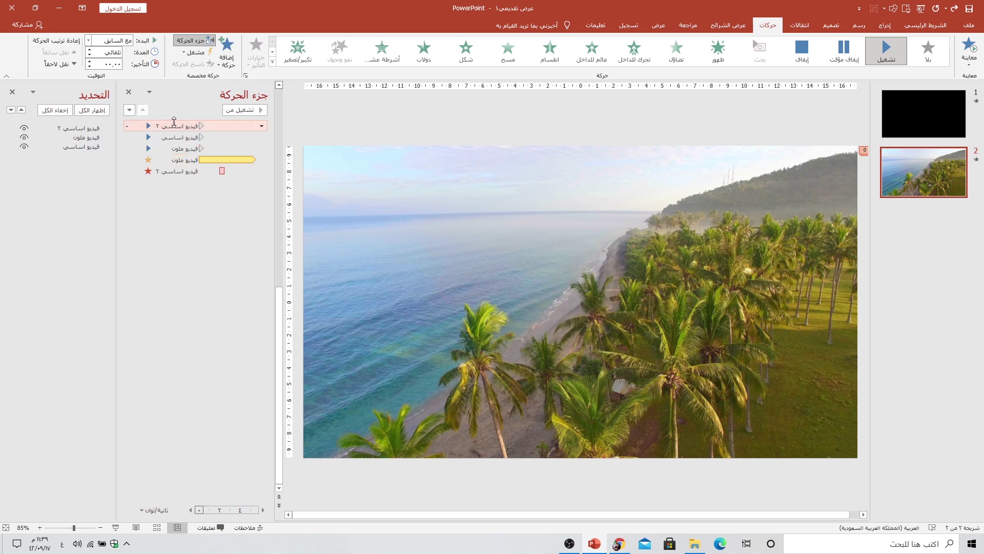
{"action": "left_click_drag", "start_coordinate": [185, 171], "coordinate": [185, 128]}
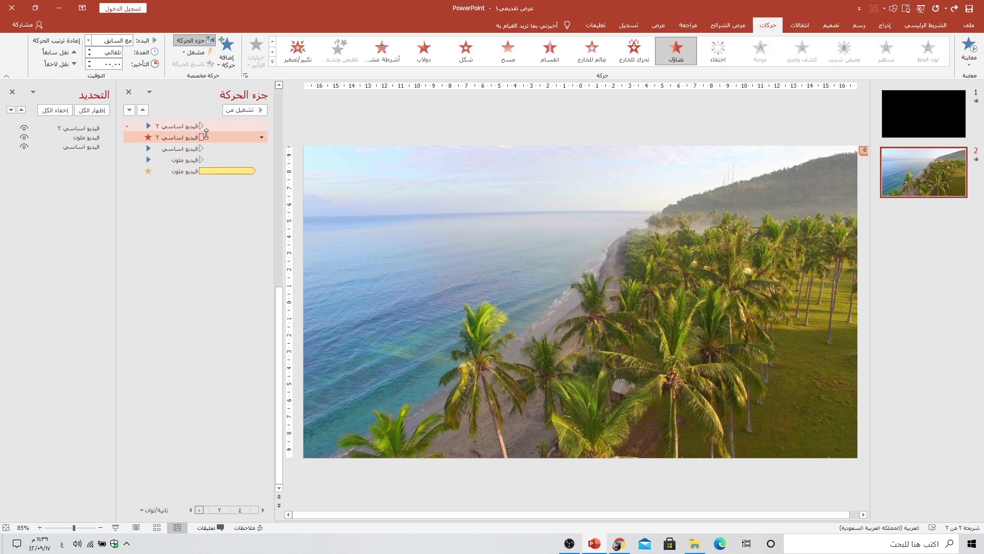
{"action": "left_click", "coordinate": [206, 127]}
{"action": "left_click", "coordinate": [122, 527]}
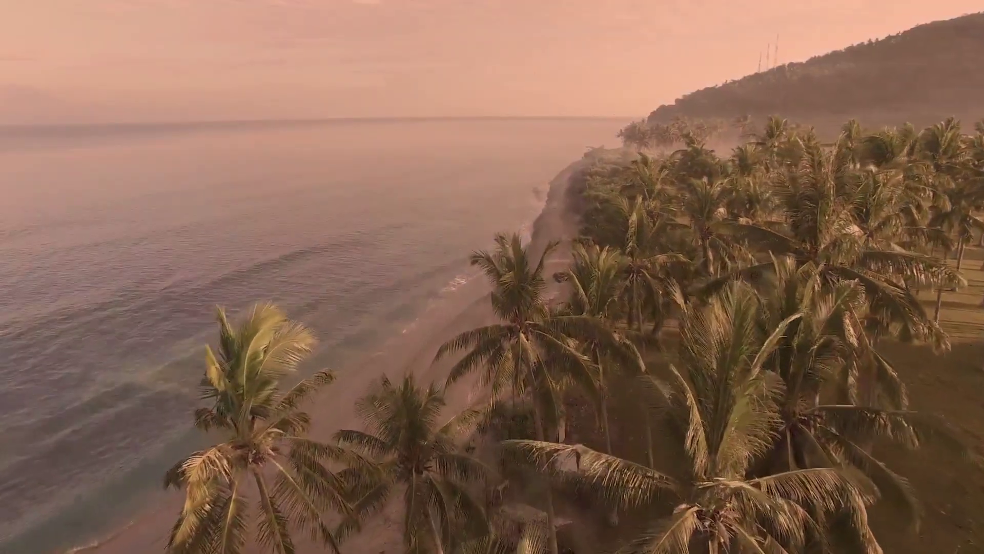
{"action": "key", "text": "Escape"}
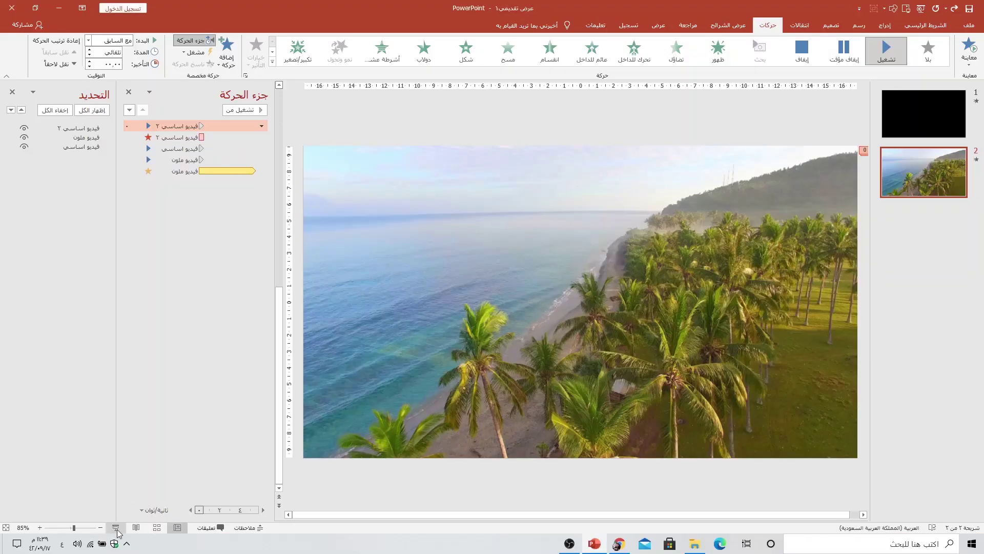
{"action": "left_click", "coordinate": [115, 527]}
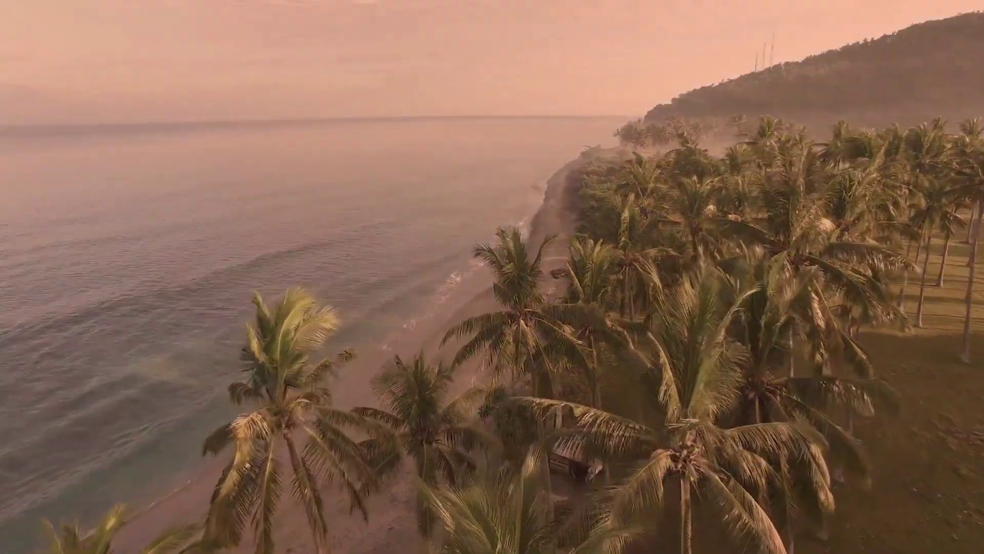
{"action": "key", "text": "Escape"}
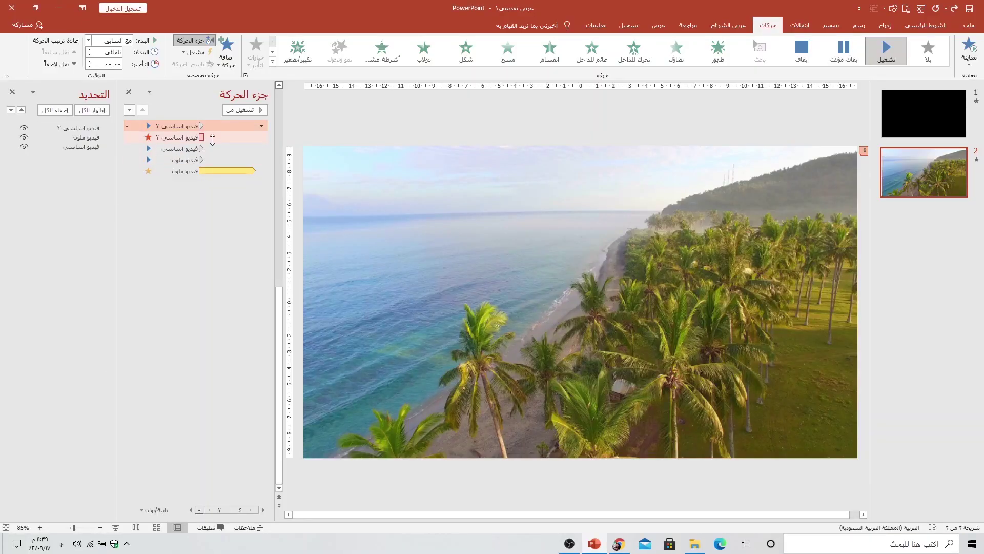
{"action": "left_click", "coordinate": [212, 137]}
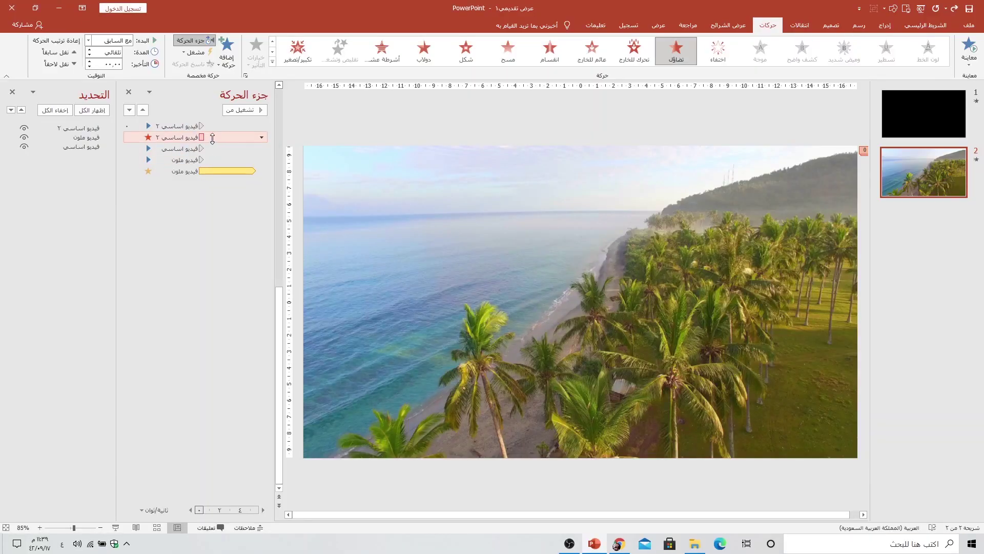
- Try a 3-second exit delay in a preview, then restore 2 seconds and preview again
{"action": "left_click", "coordinate": [108, 64]}
{"action": "key", "text": "Return"}
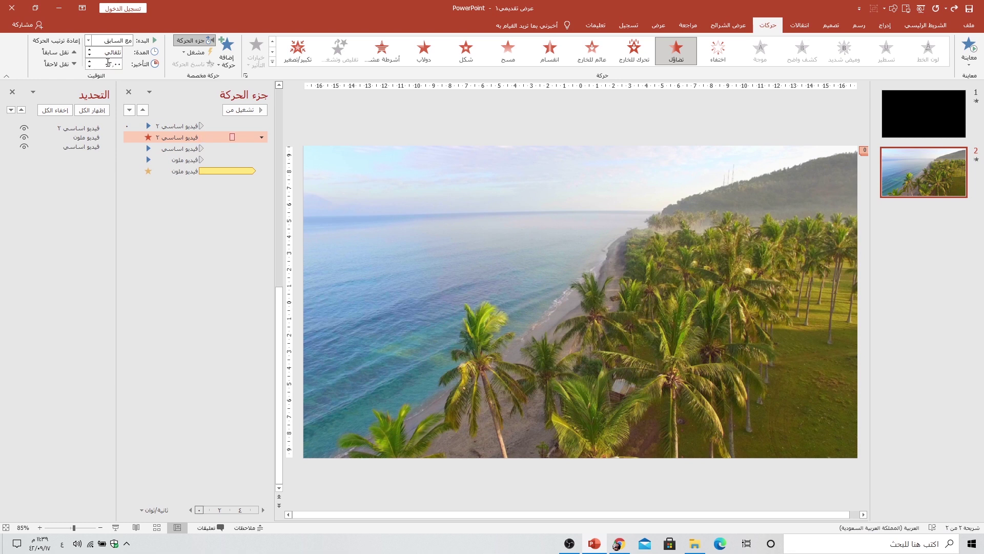
{"action": "left_click", "coordinate": [114, 527]}
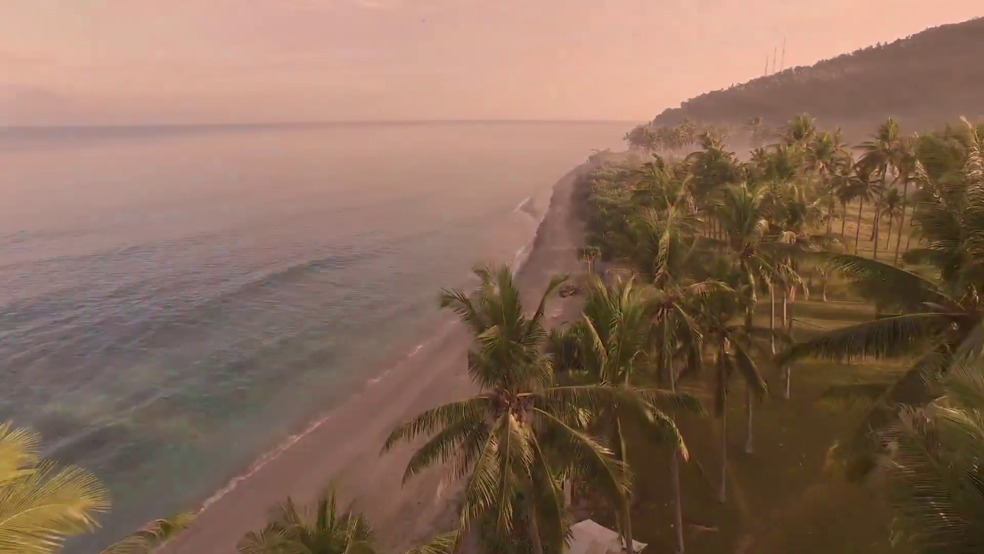
{"action": "key", "text": "Escape"}
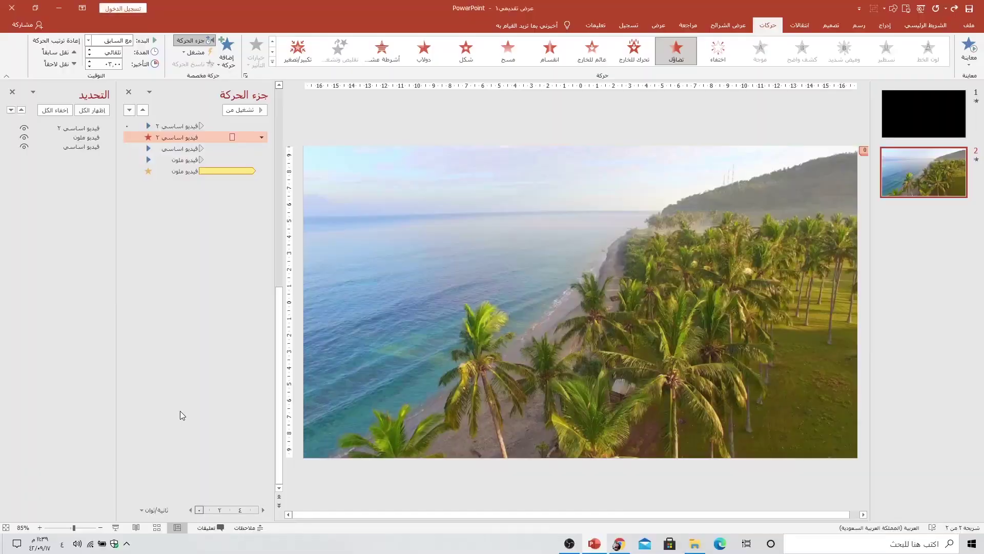
{"action": "left_click", "coordinate": [111, 64]}
{"action": "key", "text": "Return"}
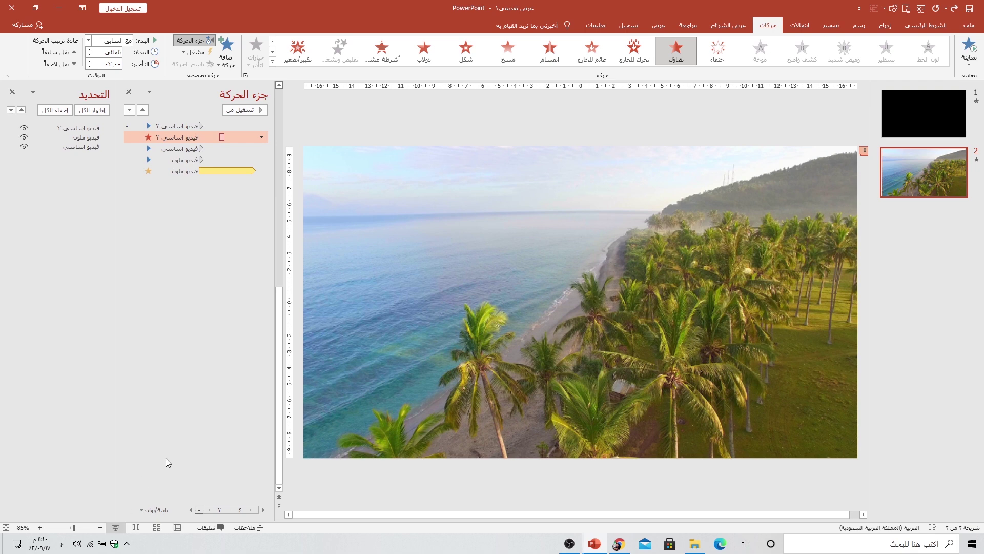
{"action": "key", "text": "shift+F5"}
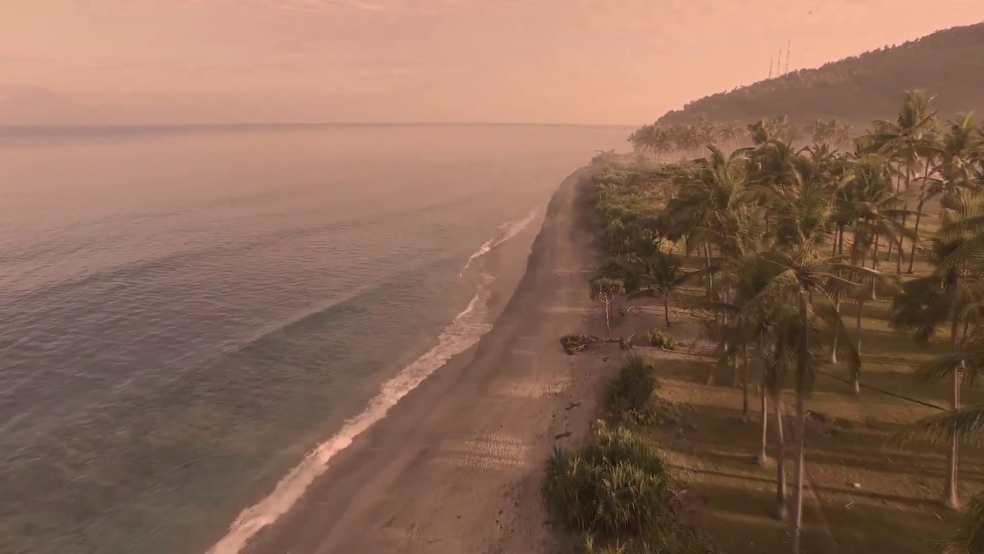
{"action": "key", "text": "Escape"}
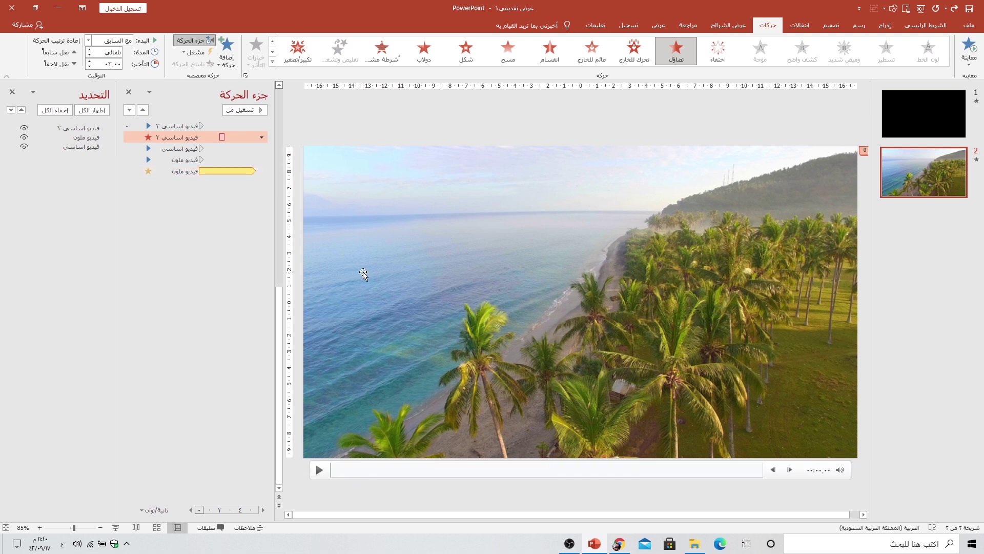
- Draw a thin full-width rectangle across the top of slide 2 and fill it black
{"action": "left_click", "coordinate": [157, 217]}
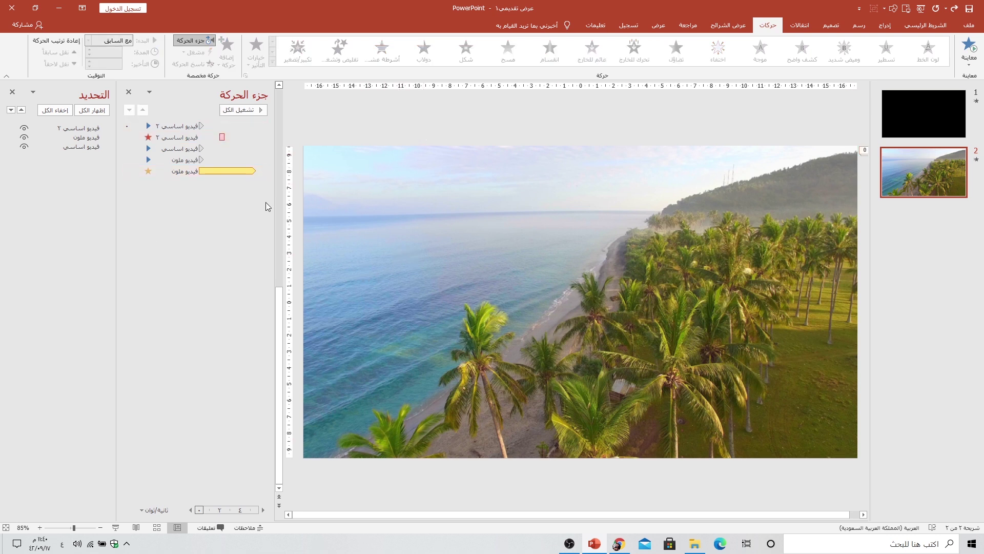
{"action": "left_click", "coordinate": [883, 27]}
{"action": "left_click", "coordinate": [821, 50]}
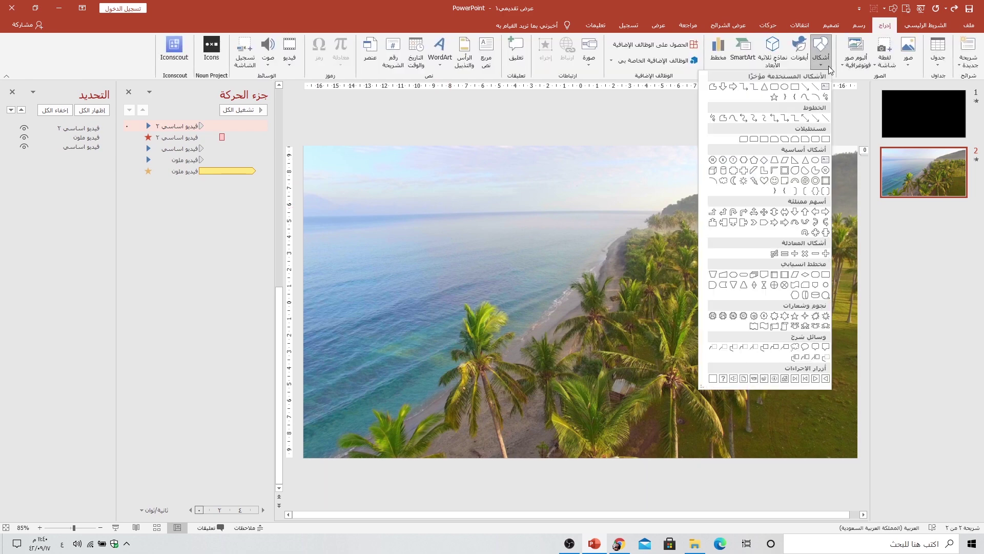
{"action": "left_click", "coordinate": [798, 87]}
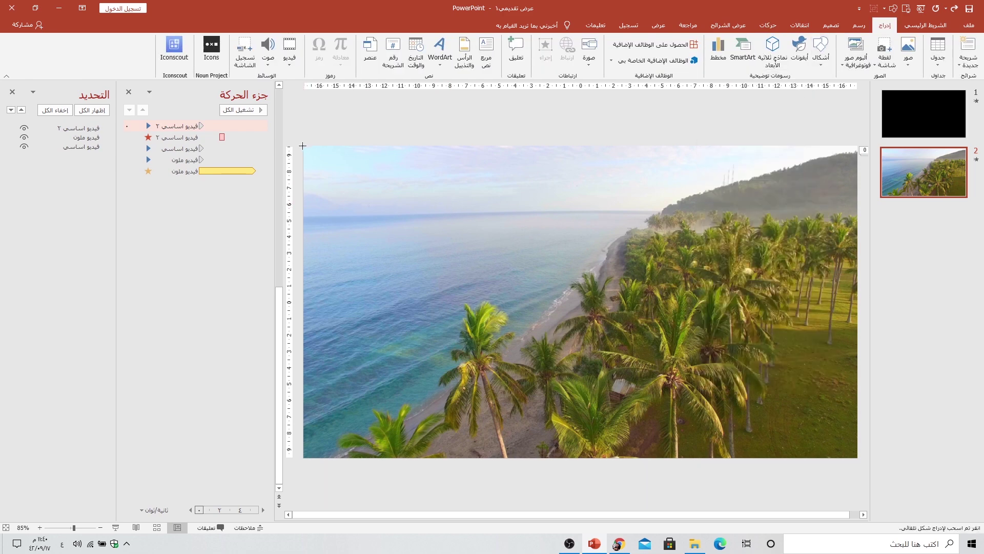
{"action": "left_click_drag", "start_coordinate": [302, 146], "coordinate": [834, 191]}
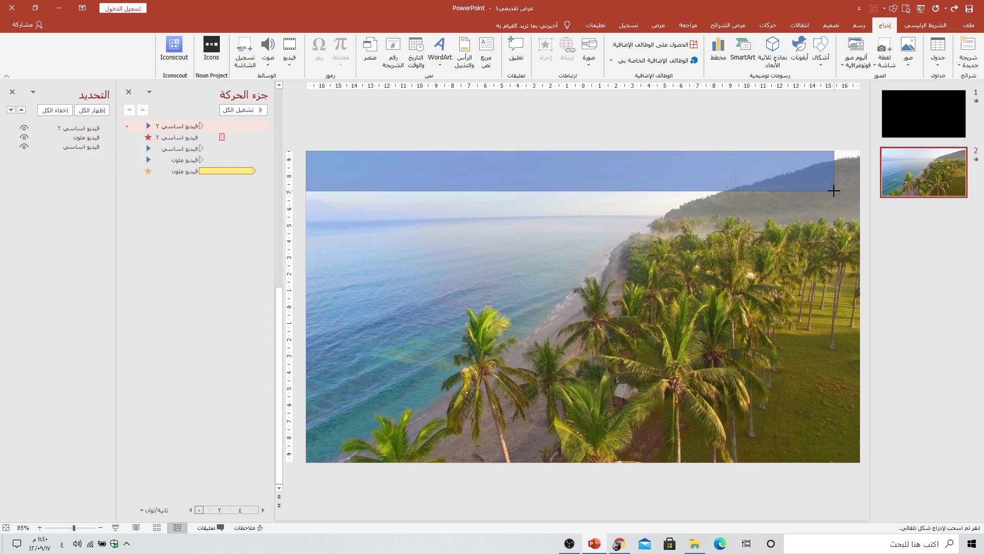
{"action": "left_click_drag", "start_coordinate": [834, 191], "coordinate": [859, 188]}
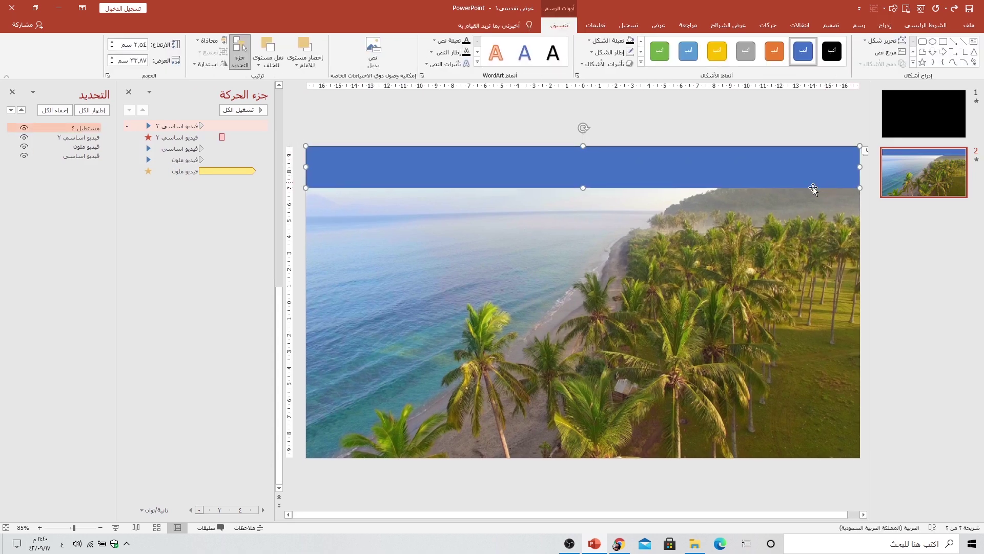
{"action": "left_click_drag", "start_coordinate": [583, 188], "coordinate": [584, 178]}
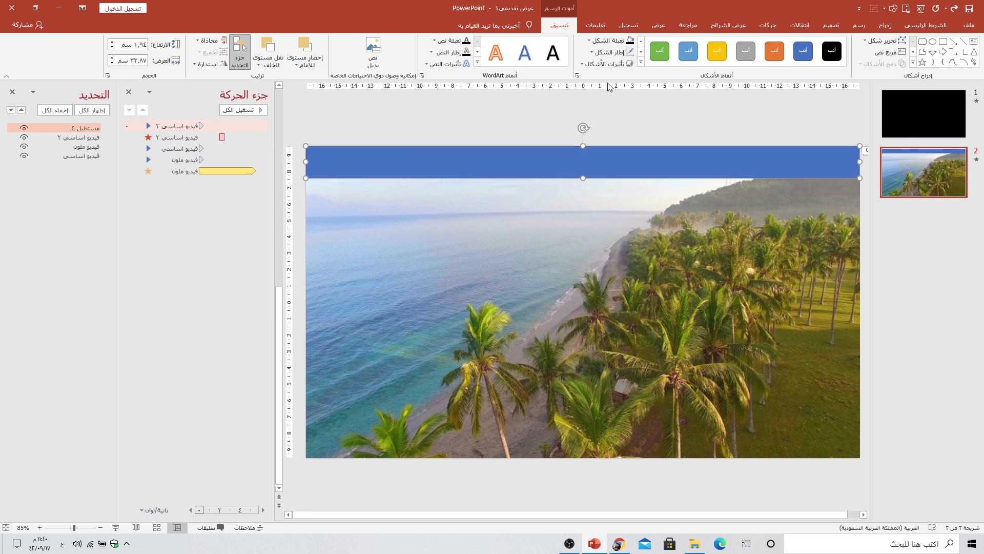
{"action": "left_click", "coordinate": [618, 43]}
{"action": "left_click", "coordinate": [621, 63]}
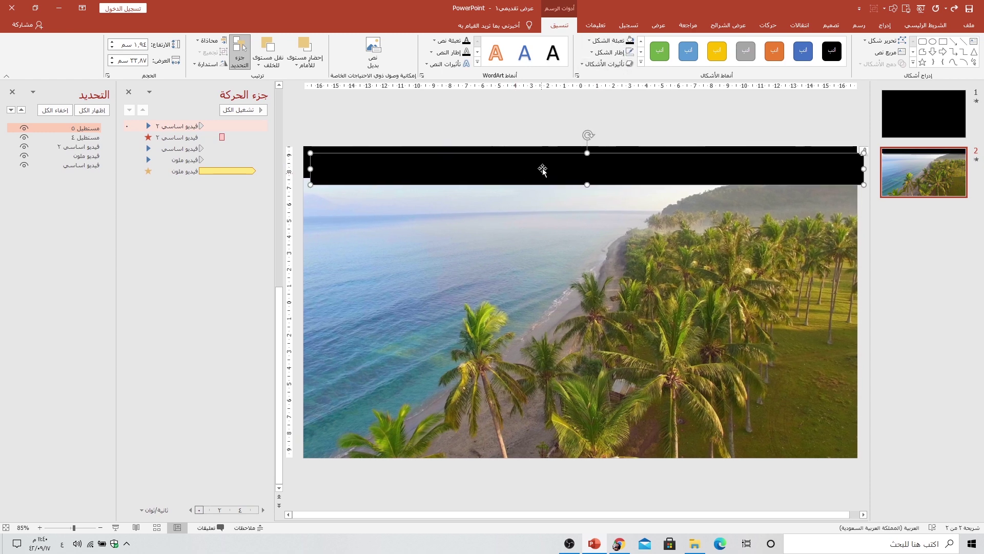
- Copy the black bar to the slide bottom and preview the letterbox full-screen
{"action": "left_click_drag", "start_coordinate": [517, 166], "coordinate": [536, 444], "text": "ctrl"}
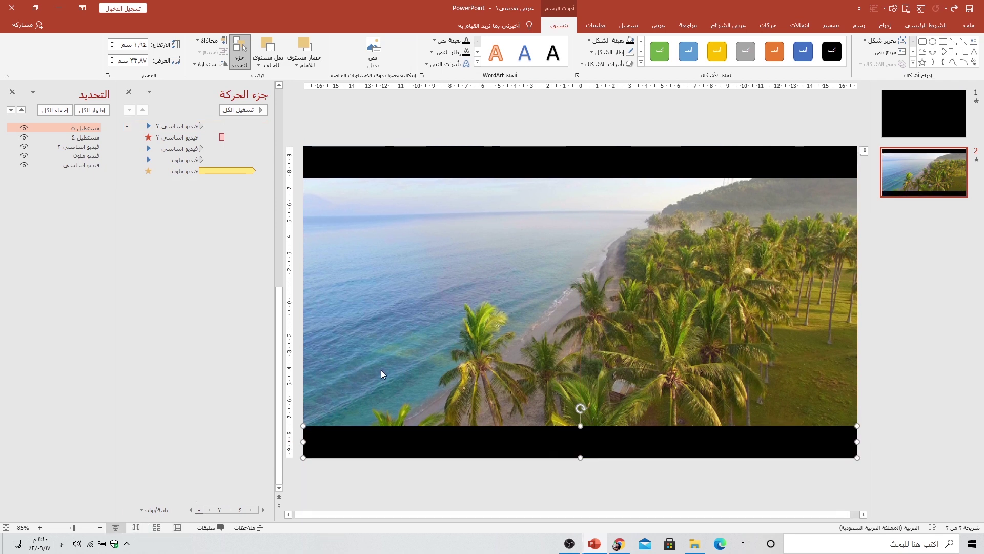
{"action": "key", "text": "shift+F5"}
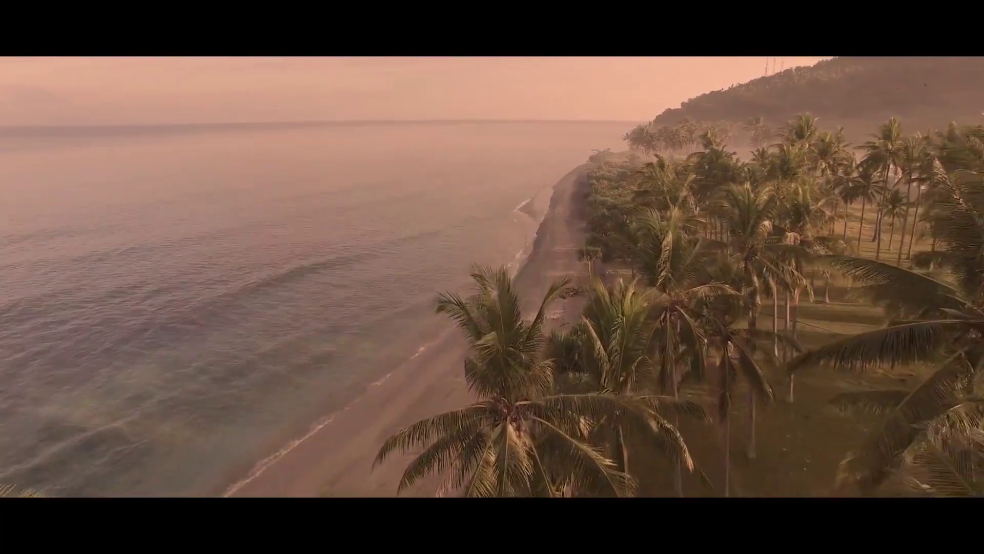
{"action": "key", "text": "Escape"}
{"action": "left_click", "coordinate": [427, 160]}
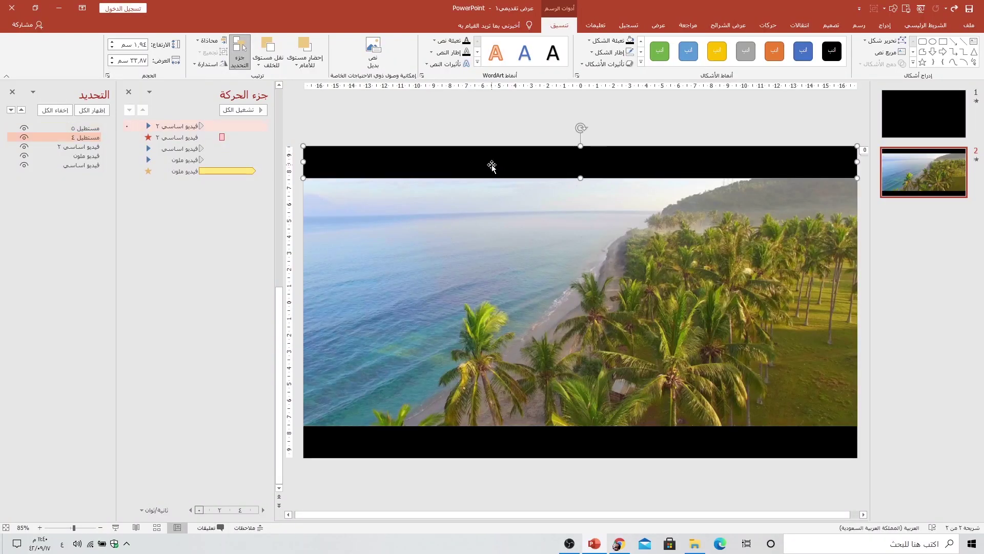
- Give the top black bar a Fly In From Top entrance, With Previous, 2-second duration and delay
{"action": "left_click", "coordinate": [772, 26]}
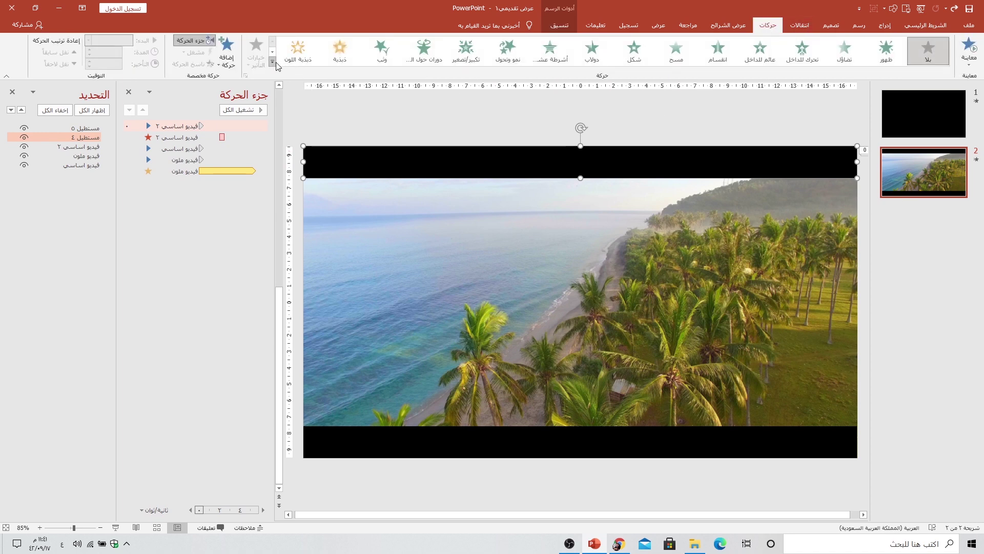
{"action": "left_click", "coordinate": [227, 61]}
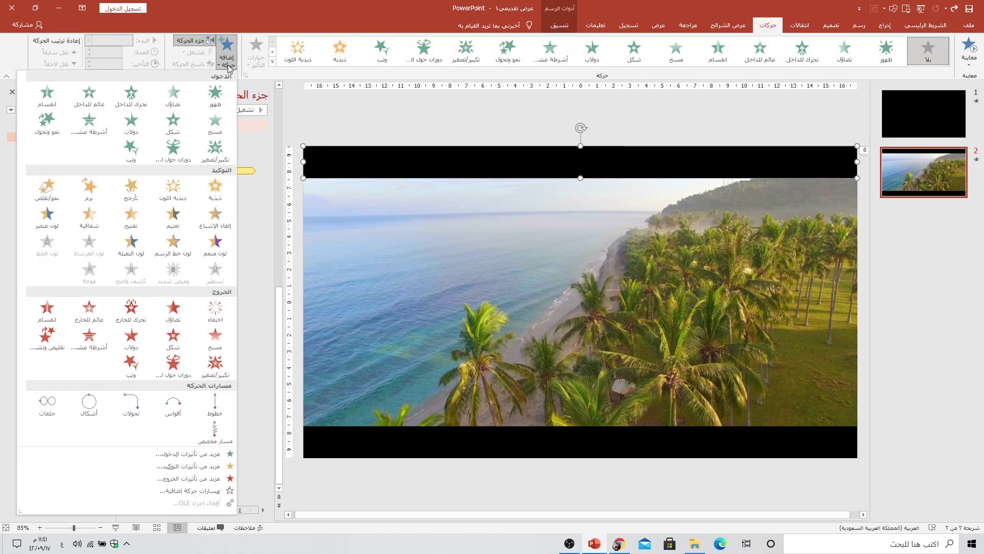
{"action": "left_click", "coordinate": [131, 94]}
{"action": "left_click", "coordinate": [255, 54]}
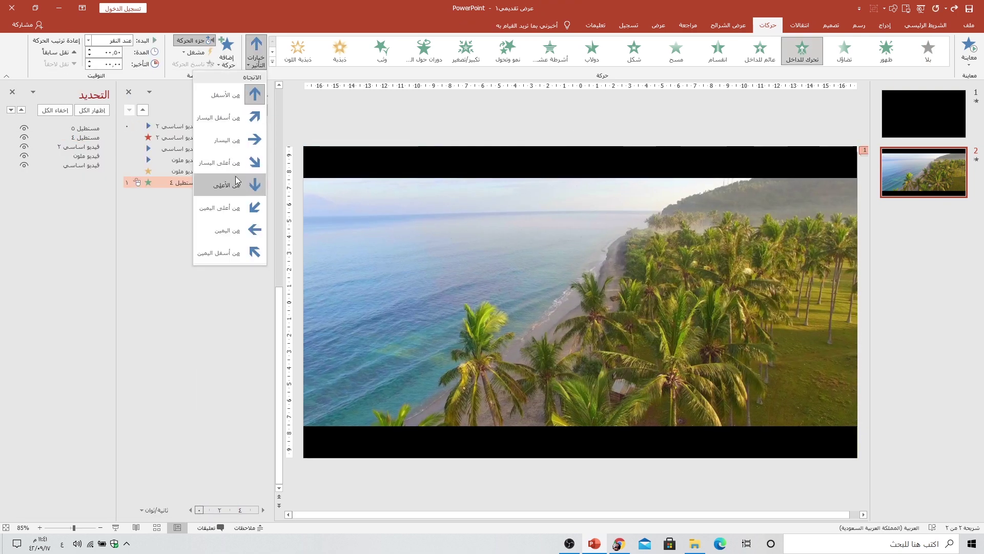
{"action": "left_click", "coordinate": [239, 190]}
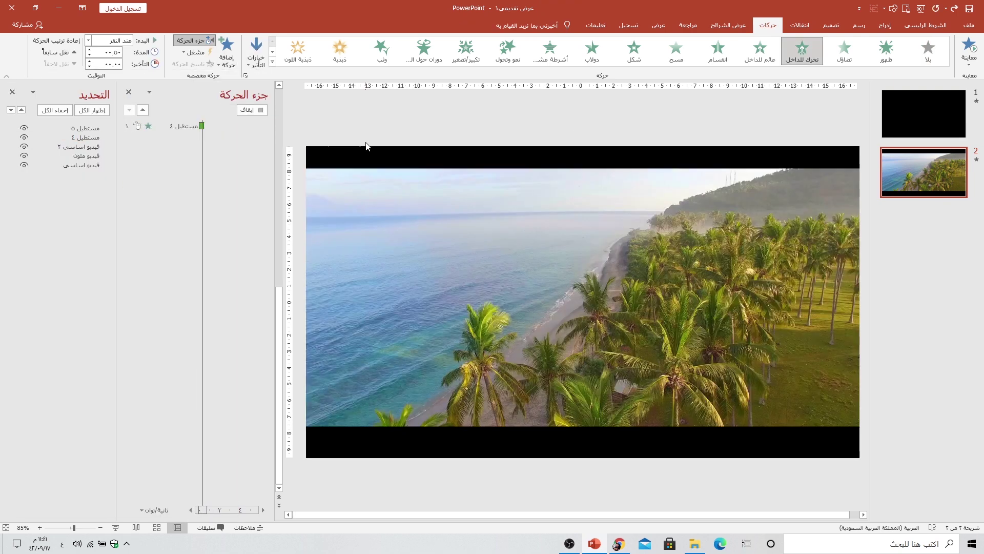
{"action": "left_click", "coordinate": [103, 40]}
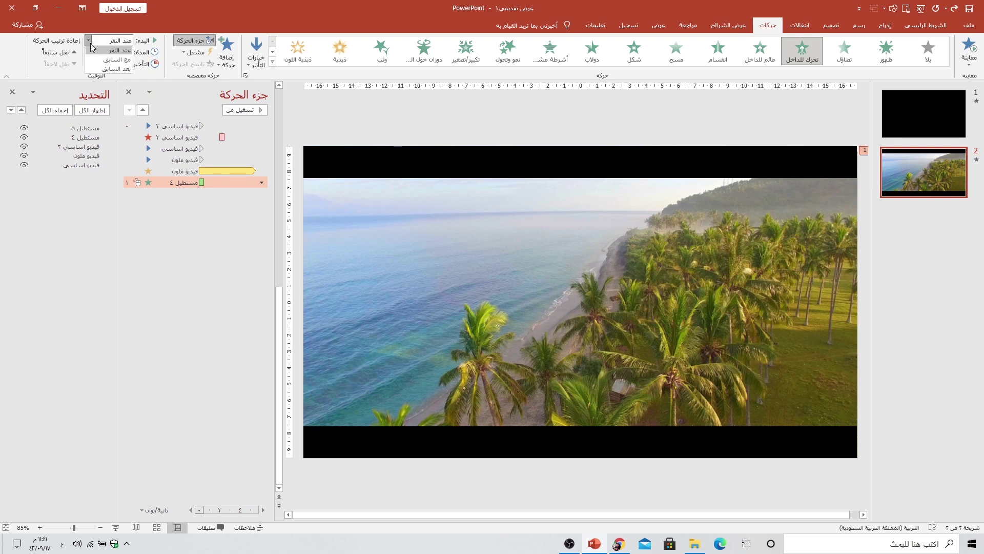
{"action": "left_click", "coordinate": [91, 63]}
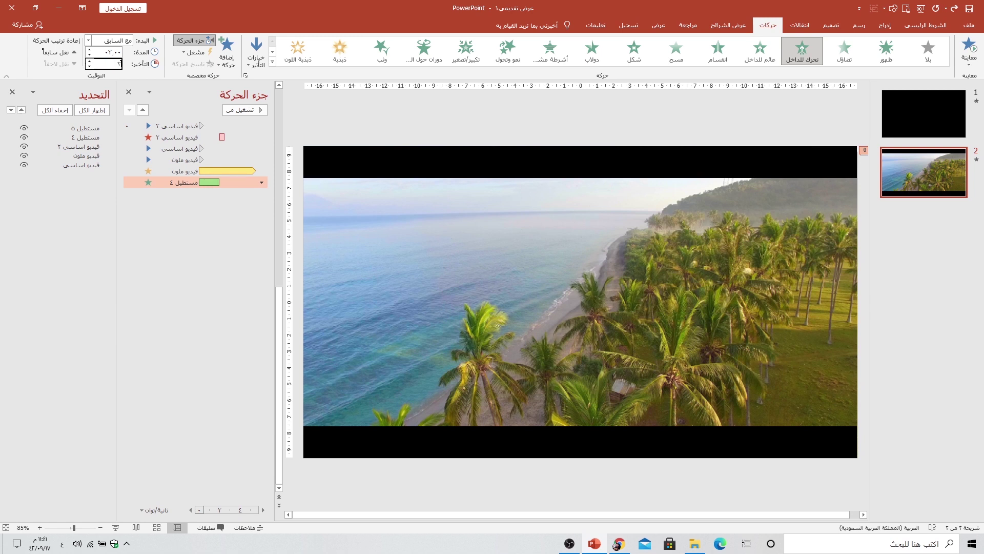
{"action": "left_click", "coordinate": [353, 170]}
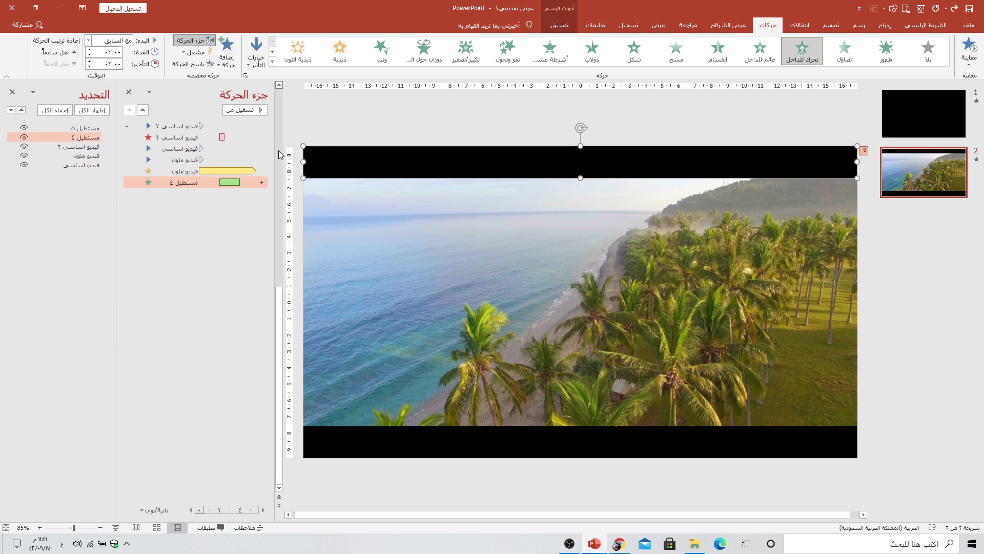
- Copy the top bar's animation to the bottom bar and make it fly in From Bottom
{"action": "left_click", "coordinate": [197, 64]}
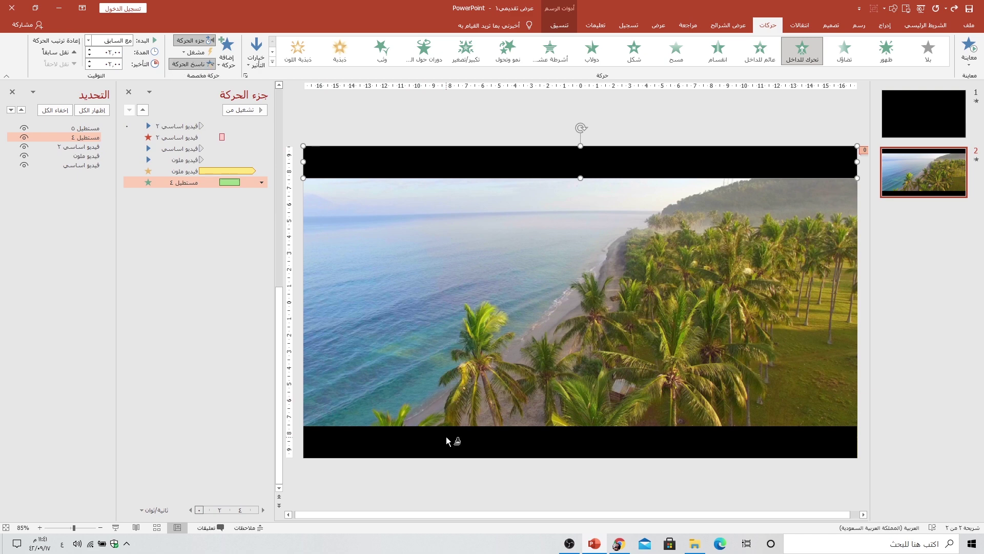
{"action": "left_click", "coordinate": [466, 440]}
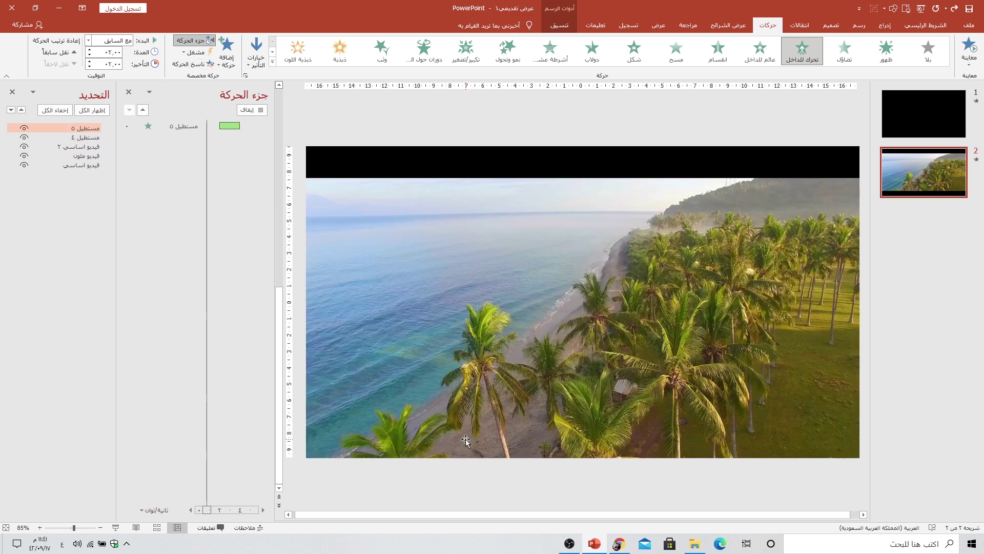
{"action": "left_click", "coordinate": [255, 70]}
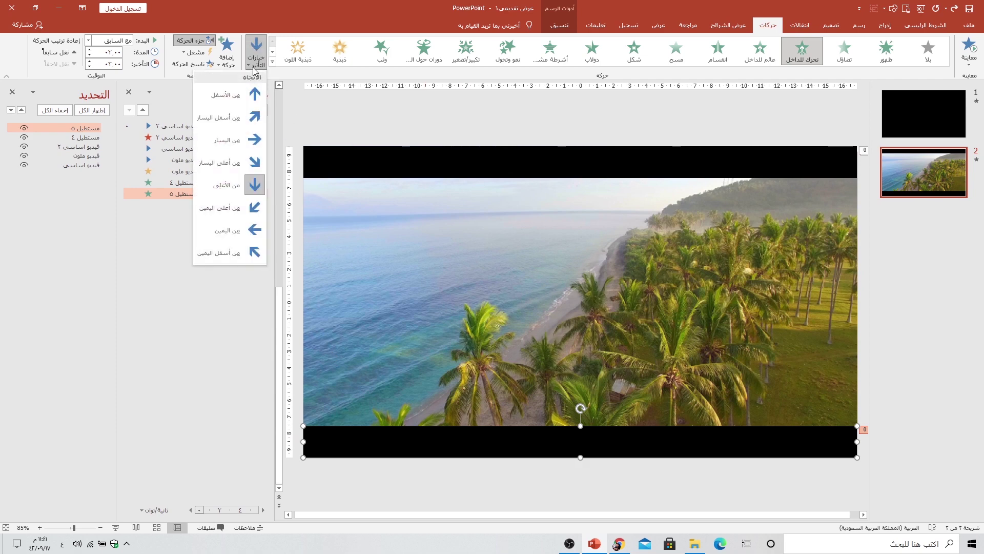
{"action": "left_click", "coordinate": [231, 97]}
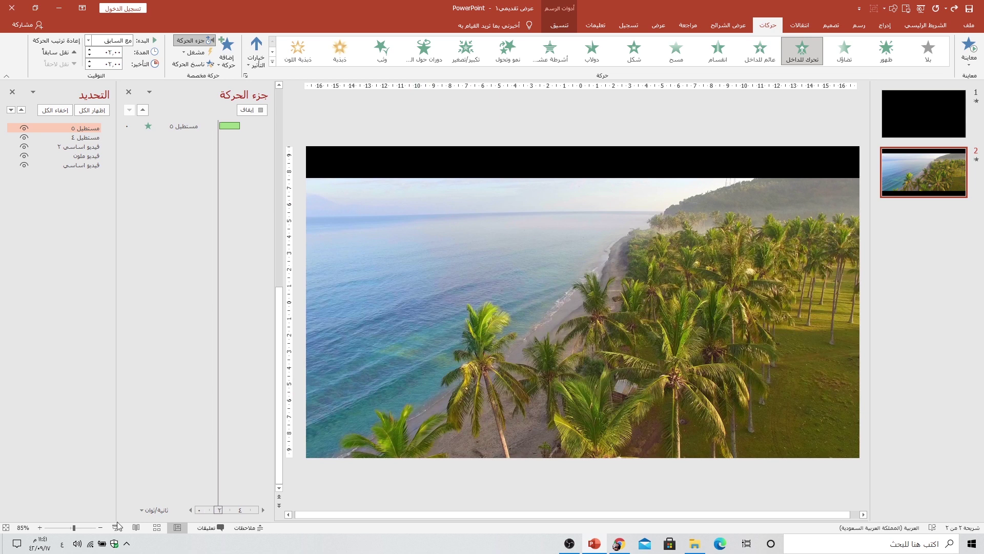
- Preview the slide full-screen twice to check the bar animations
{"action": "key", "text": "shift+F5"}
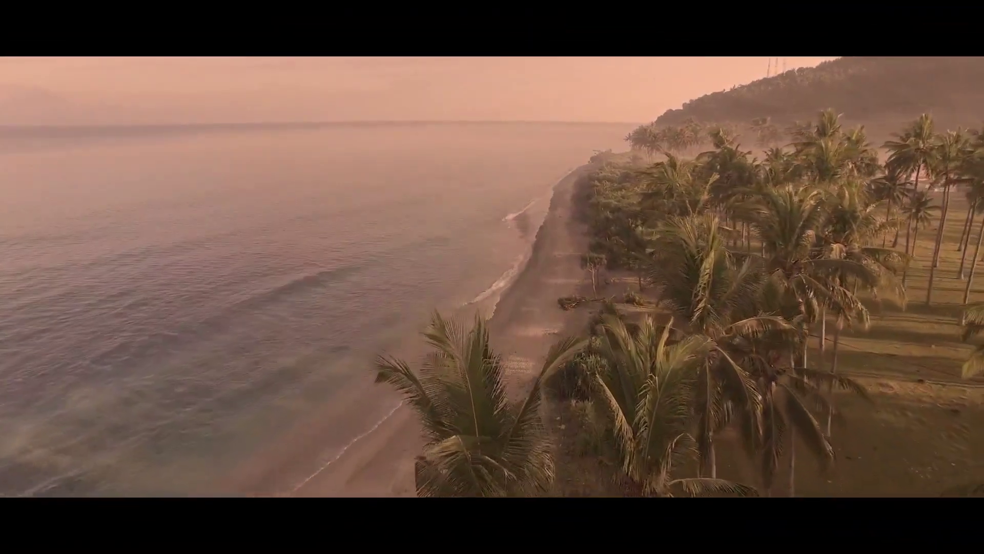
{"action": "key", "text": "Escape"}
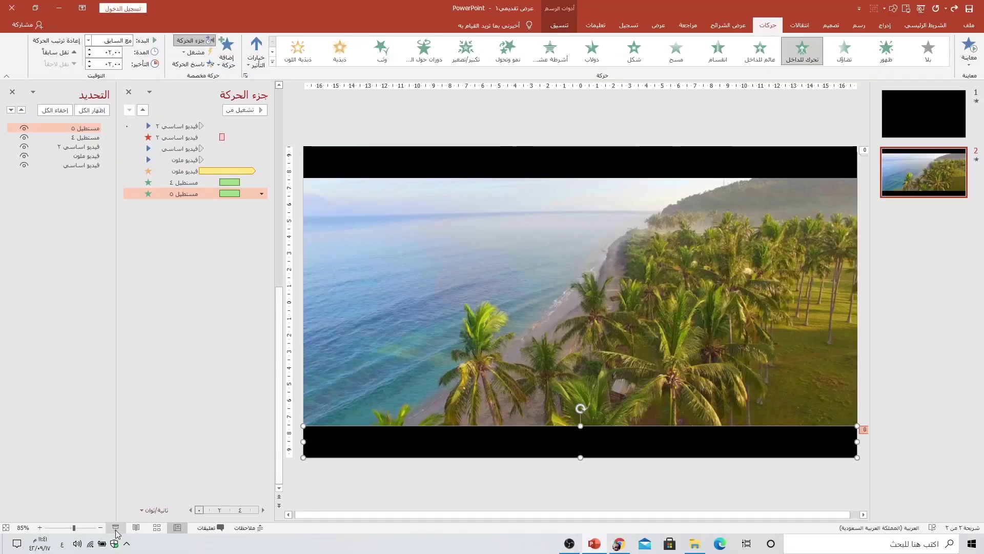
{"action": "key", "text": "shift+F5"}
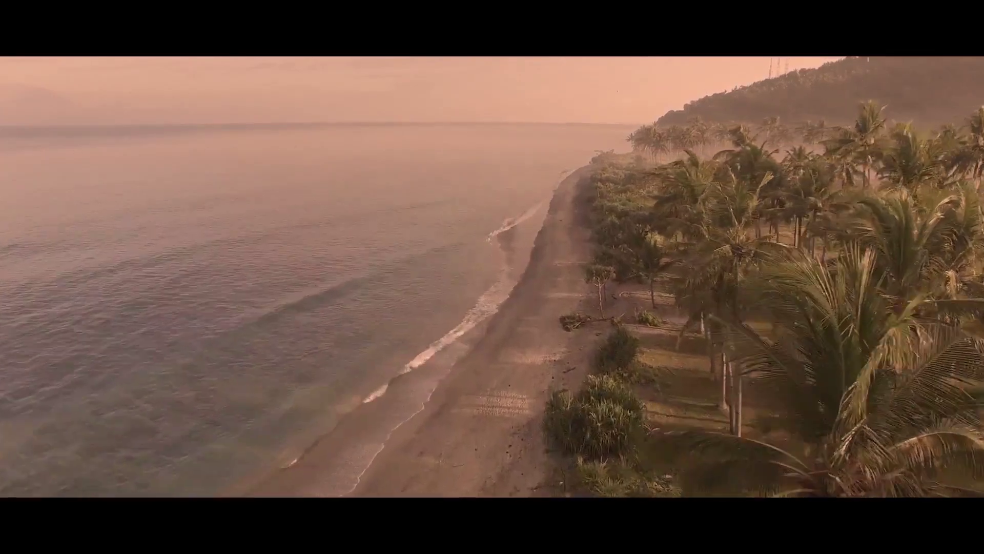
{"action": "key", "text": "Escape"}
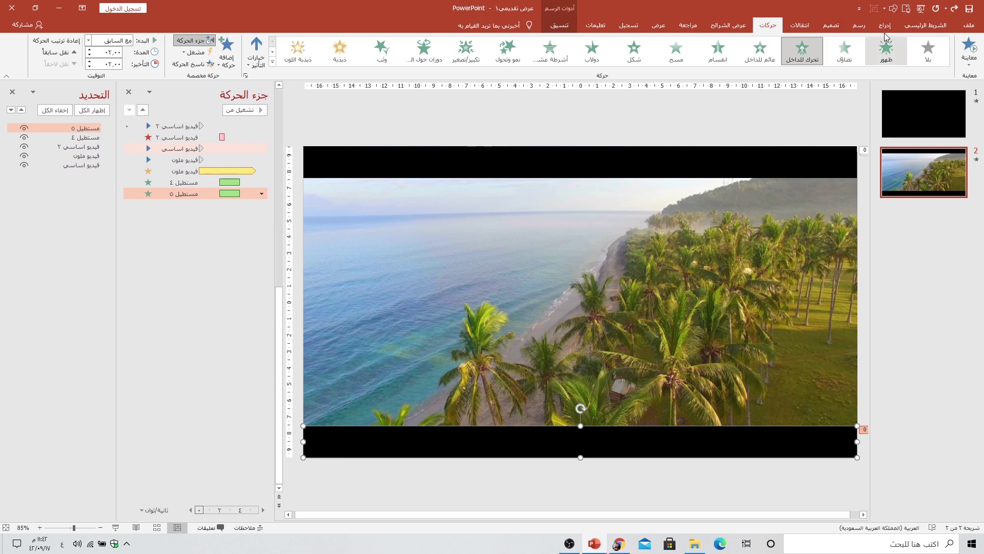
- Hide slide 1's black cover and select its 'Cinematic PowerPoint' title line
{"action": "left_click", "coordinate": [896, 113]}
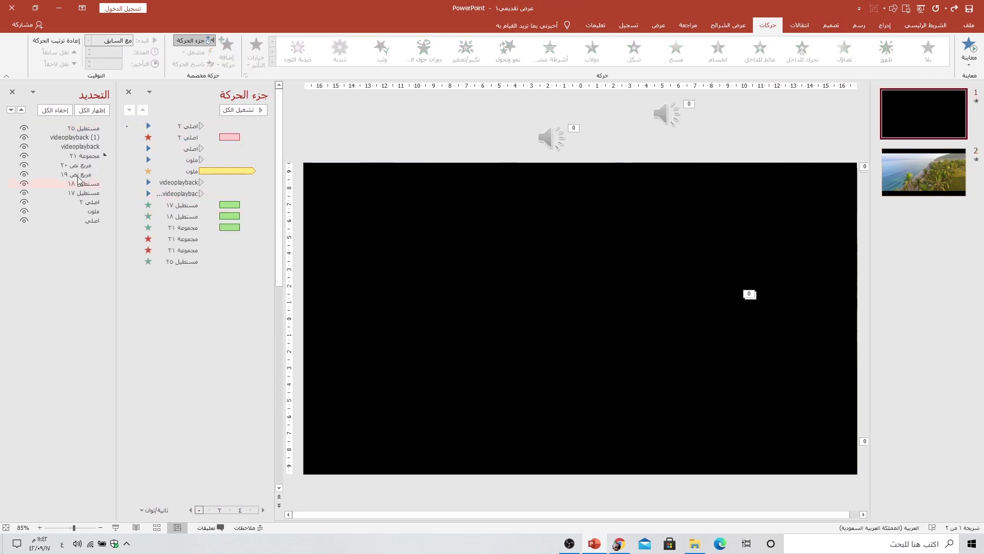
{"action": "left_click", "coordinate": [24, 127]}
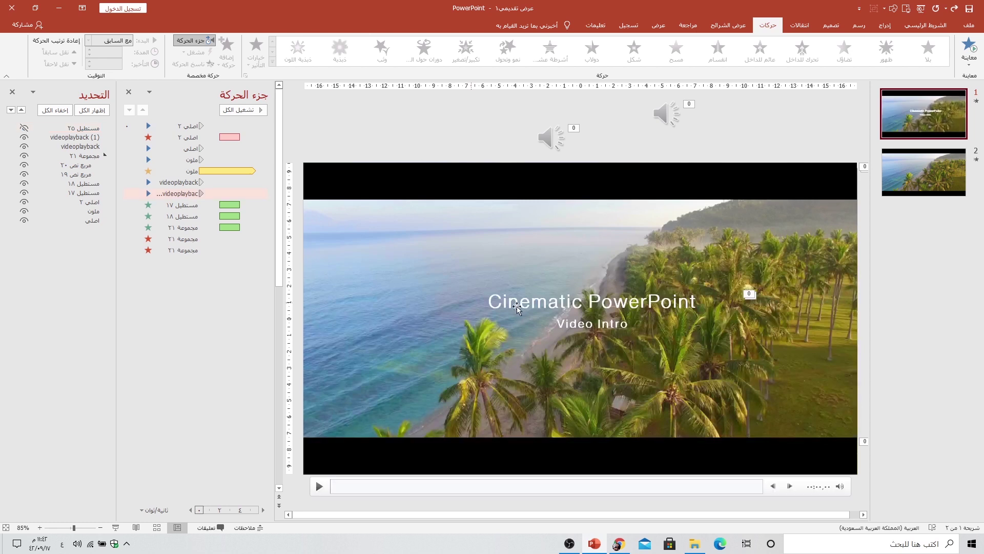
{"action": "left_click", "coordinate": [550, 302]}
{"action": "triple_click", "coordinate": [550, 302]}
{"action": "key", "text": "ctrl+c"}
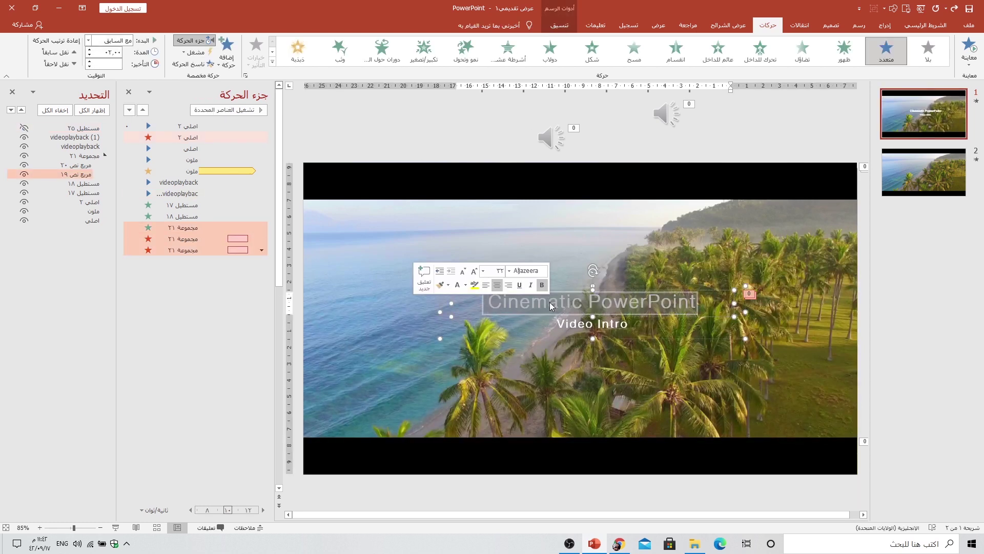
- Paste the title into a new text box on slide 2 and remove the trailing blank line
{"action": "left_click", "coordinate": [923, 172]}
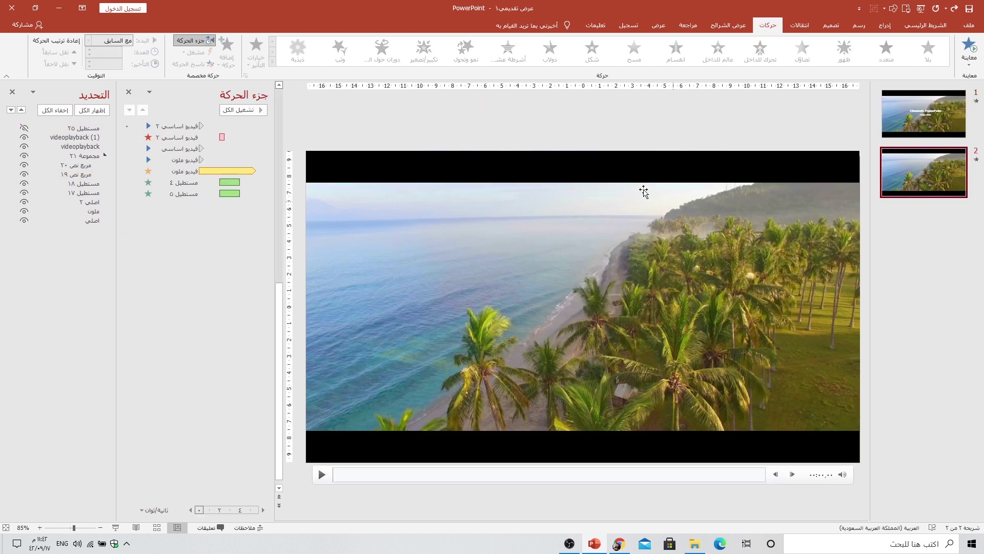
{"action": "left_click", "coordinate": [881, 29]}
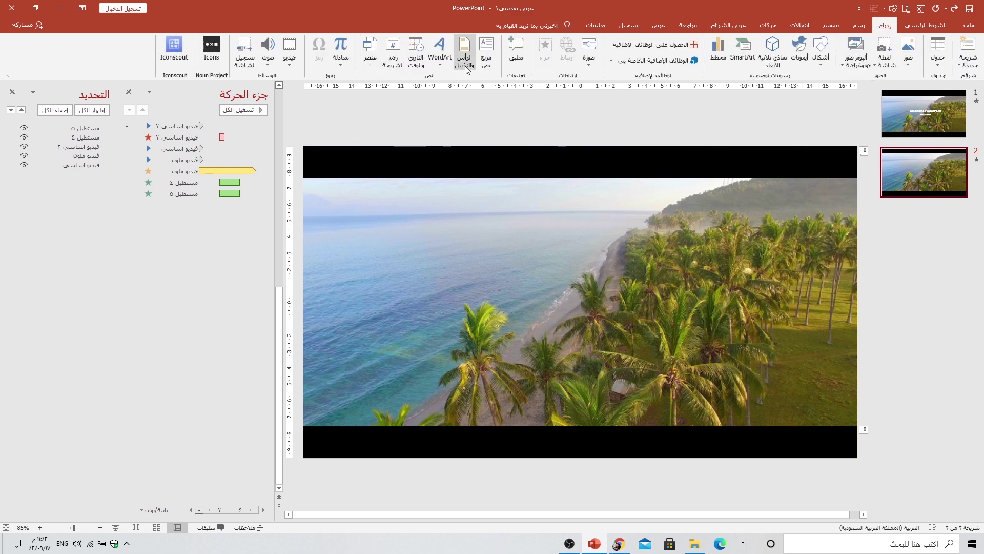
{"action": "left_click", "coordinate": [485, 52]}
{"action": "left_click_drag", "start_coordinate": [534, 131], "coordinate": [691, 137]}
{"action": "key", "text": "ctrl+v"}
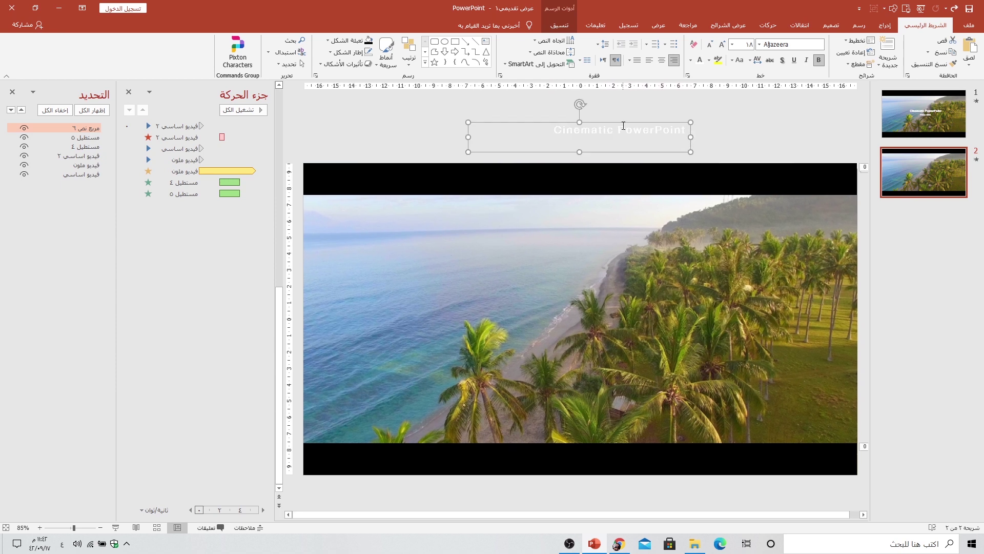
{"action": "left_click", "coordinate": [640, 141]}
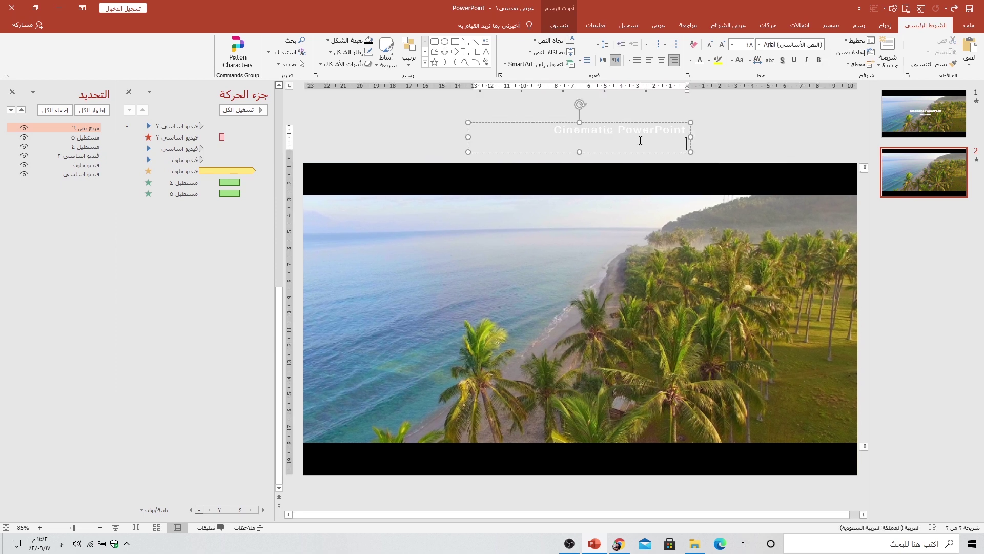
{"action": "key", "text": "BackSpace"}
{"action": "key", "text": "alt+shift"}
- Enlarge the title text and set its font to Adobe Gothic Std B
{"action": "left_click", "coordinate": [630, 126]}
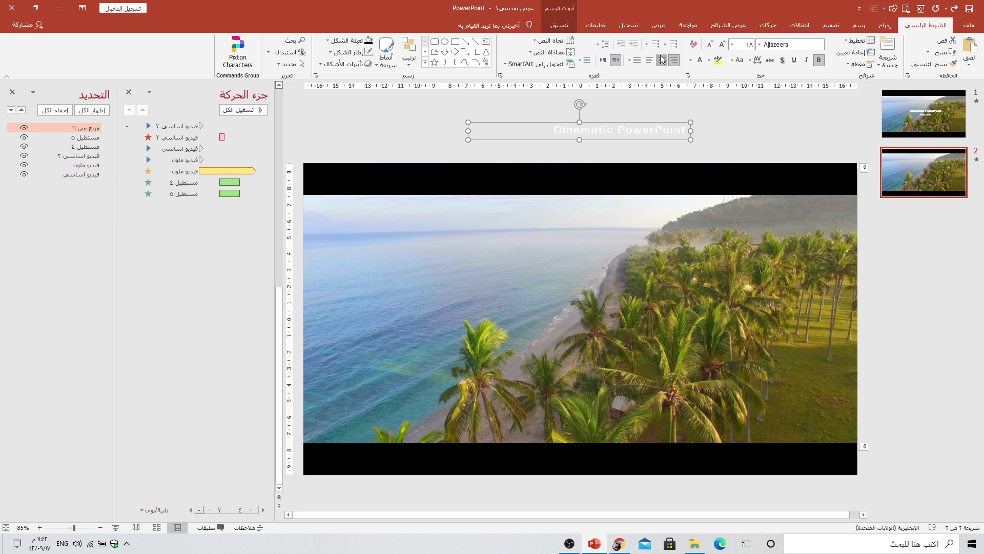
{"action": "left_click", "coordinate": [722, 45]}
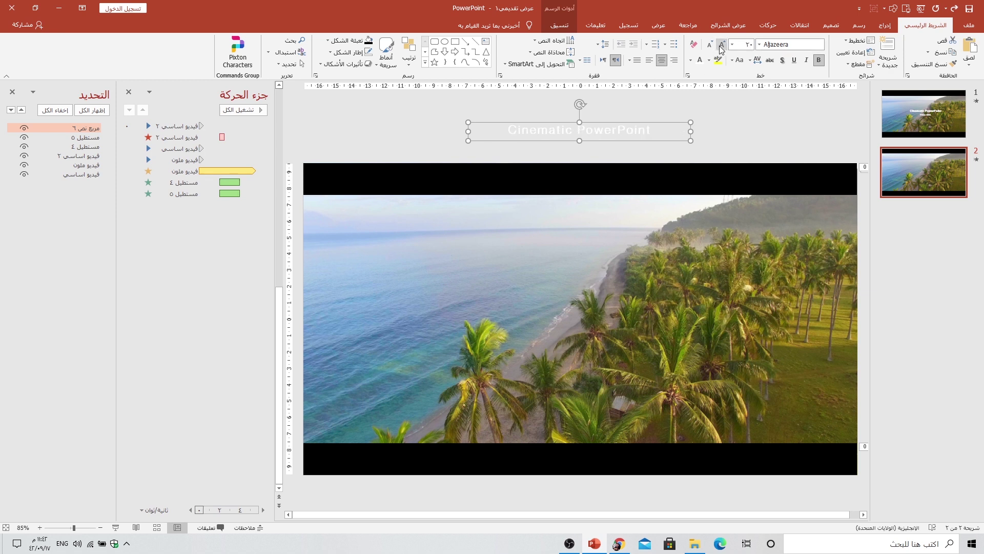
{"action": "left_click", "coordinate": [721, 46]}
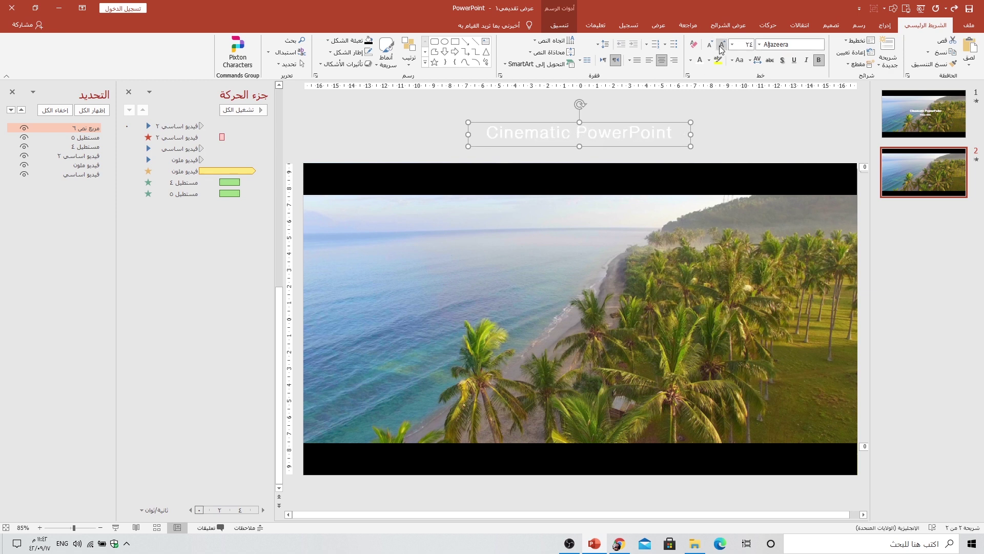
{"action": "left_click", "coordinate": [759, 46]}
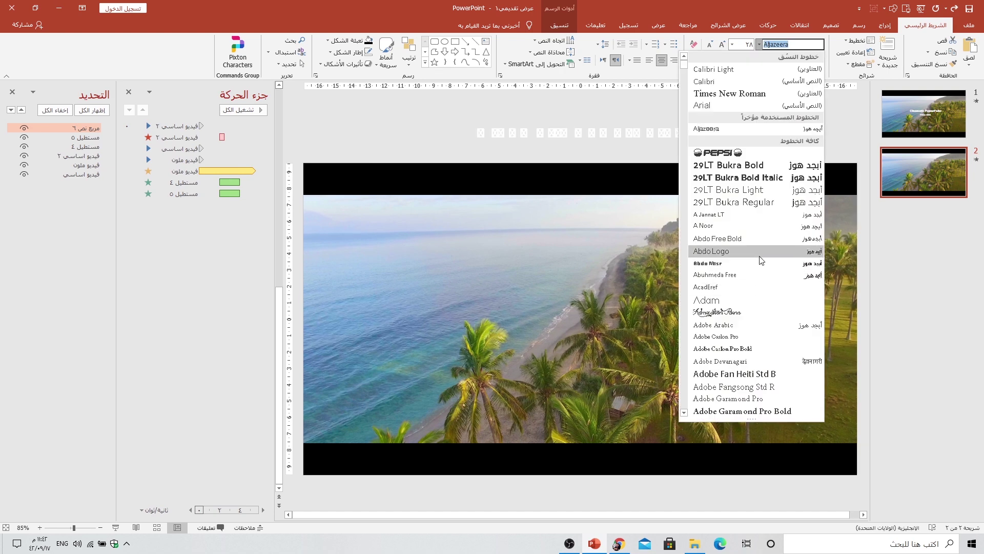
{"action": "scroll", "coordinate": [762, 271], "scroll_direction": "down", "scroll_amount": 5}
{"action": "scroll", "coordinate": [761, 271], "scroll_direction": "down", "scroll_amount": 4}
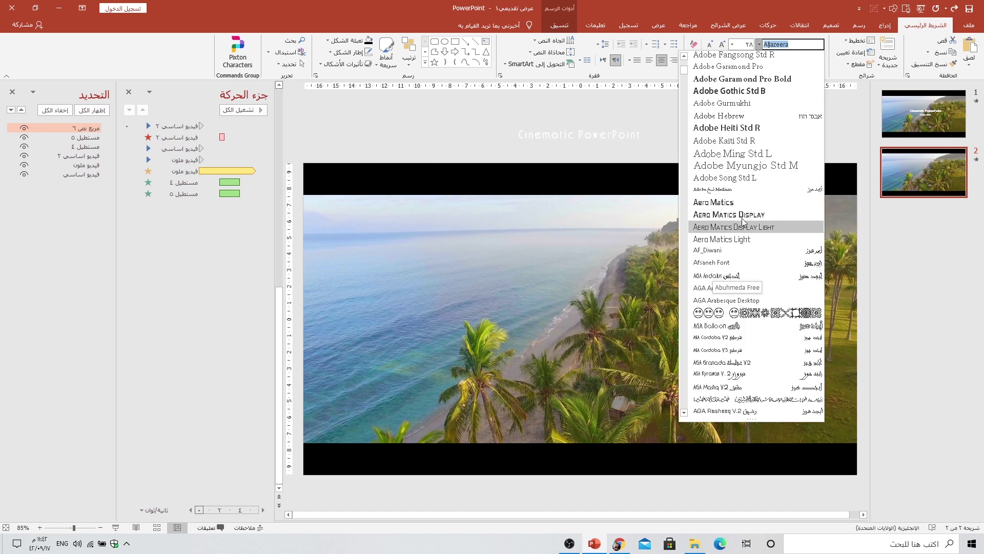
{"action": "left_click", "coordinate": [746, 91]}
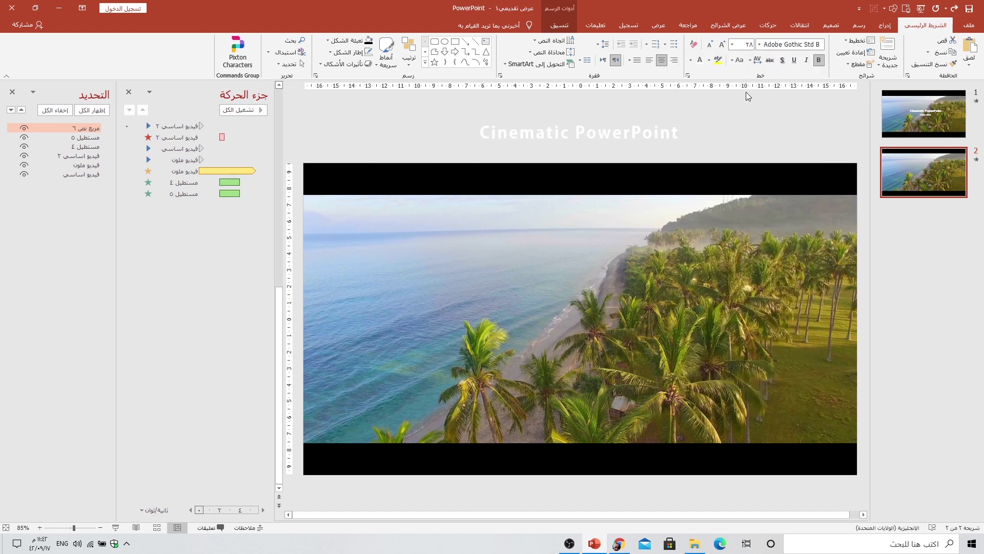
- Move the title to the slide's middle, enlarge it to 40 pt and widen the box to one line
{"action": "left_click_drag", "start_coordinate": [651, 123], "coordinate": [657, 290]}
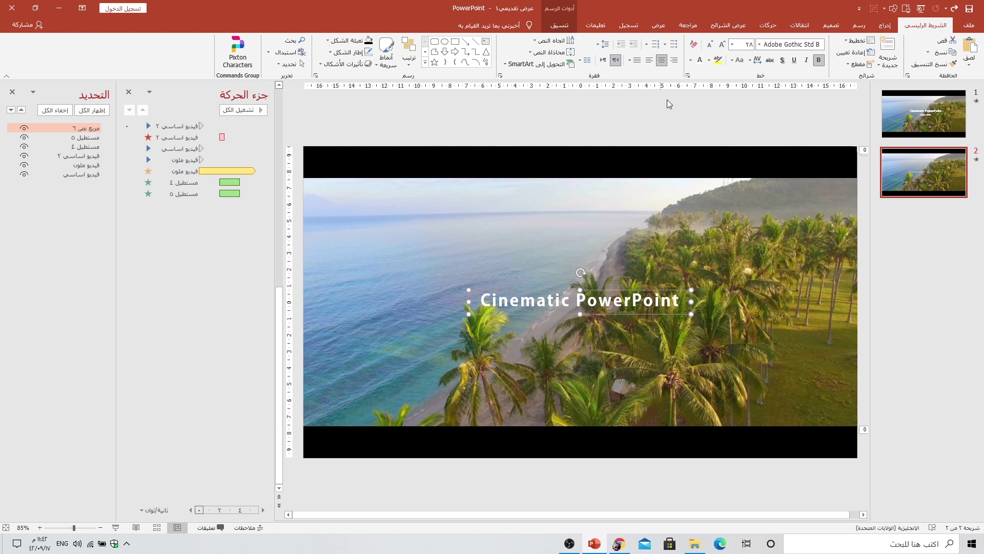
{"action": "left_click", "coordinate": [723, 44]}
{"action": "left_click", "coordinate": [723, 44]}
{"action": "left_click", "coordinate": [722, 44]}
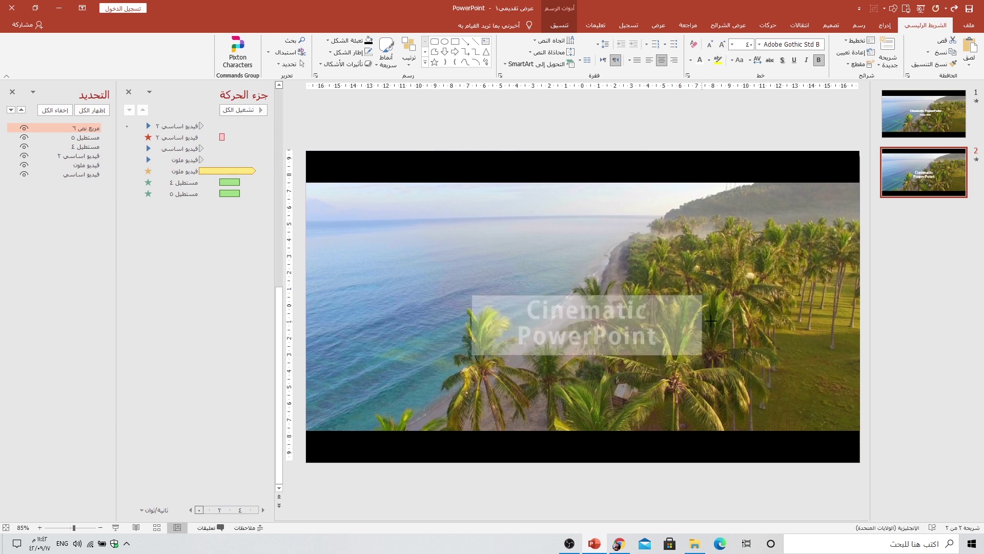
{"action": "left_click_drag", "start_coordinate": [691, 320], "coordinate": [764, 321]}
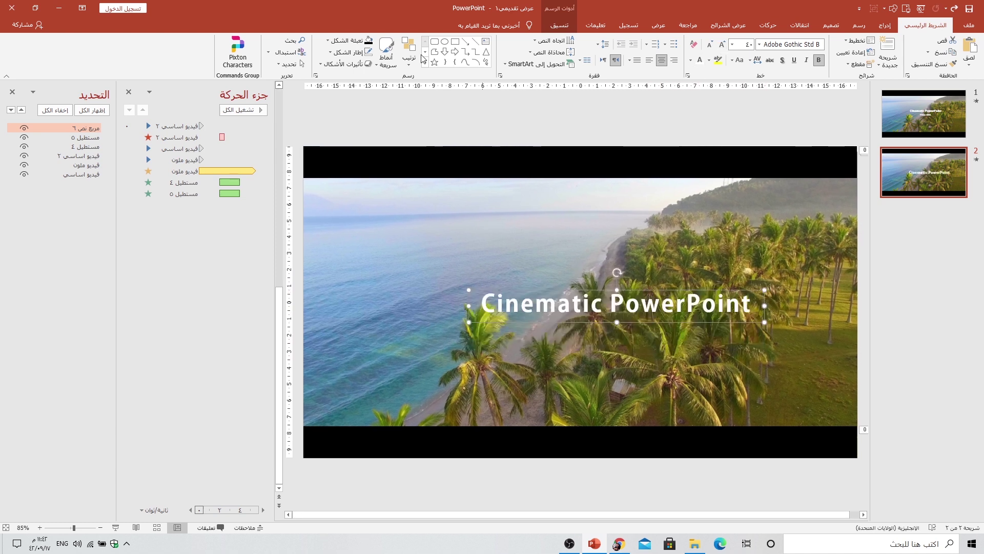
{"action": "left_click", "coordinate": [560, 25]}
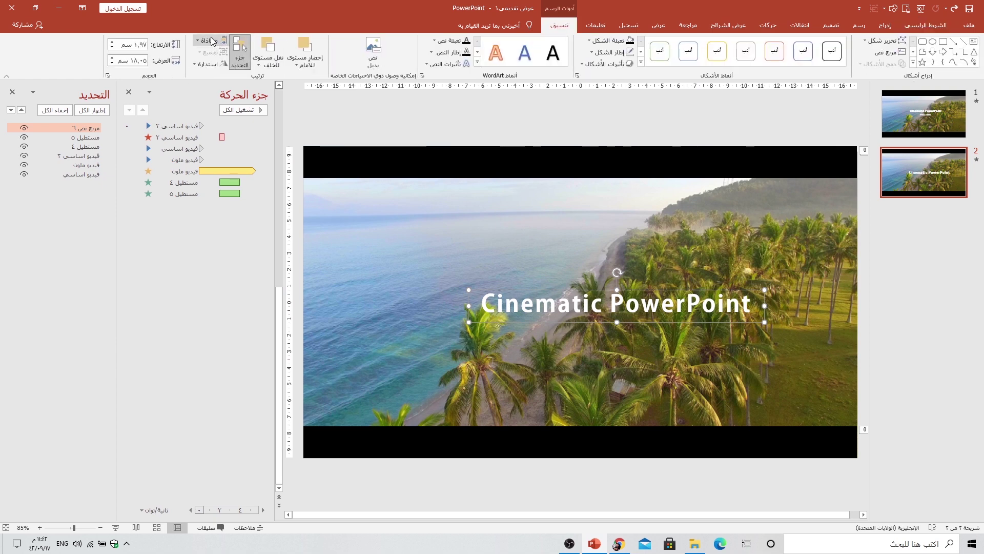
- Align the title box to the Center and Middle of the slide
{"action": "left_click", "coordinate": [211, 41]}
{"action": "left_click", "coordinate": [187, 66]}
{"action": "left_click", "coordinate": [208, 40]}
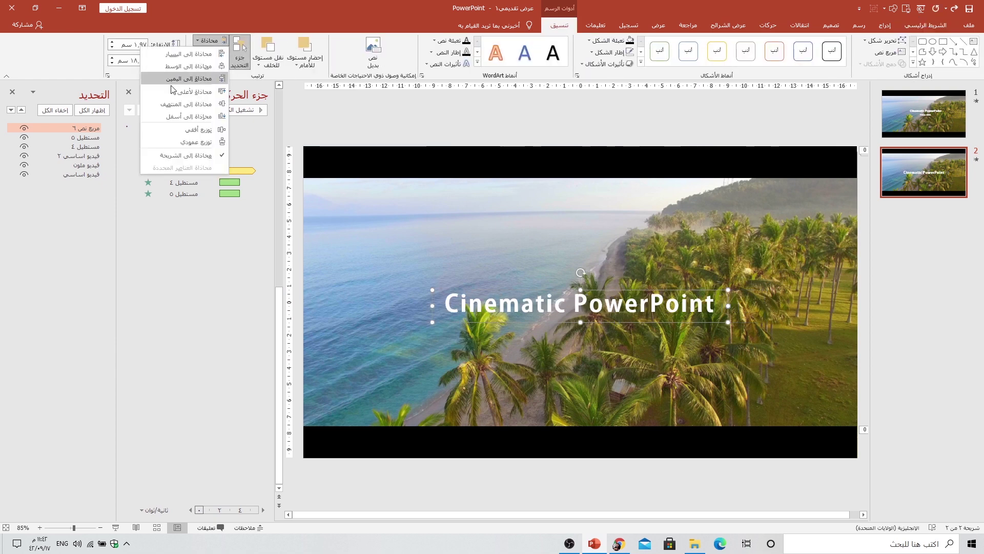
{"action": "left_click", "coordinate": [185, 104]}
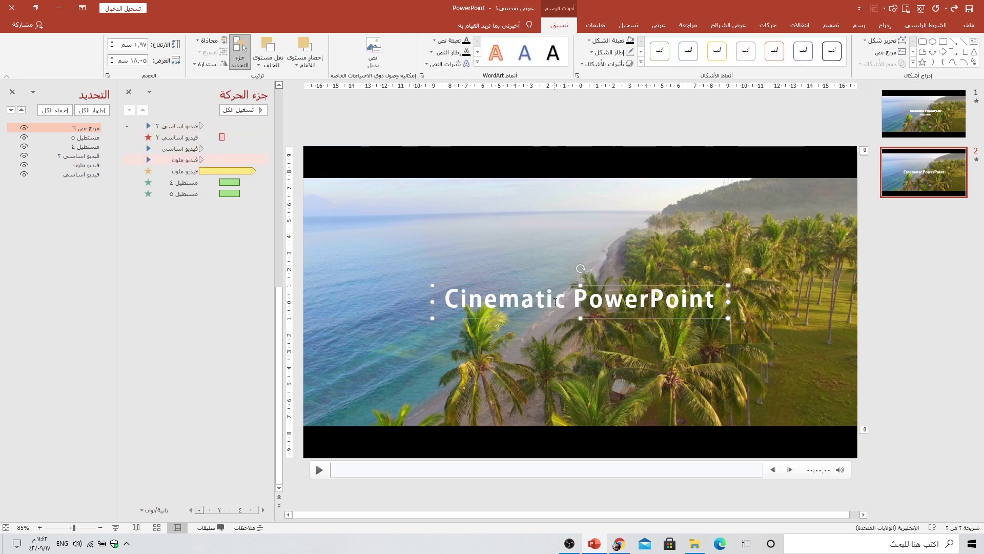
- Duplicate the title just below itself and replace the copy's text with 'Video Intro' from slide 1
{"action": "key", "text": "Page_Up"}
{"action": "left_click", "coordinate": [581, 323]}
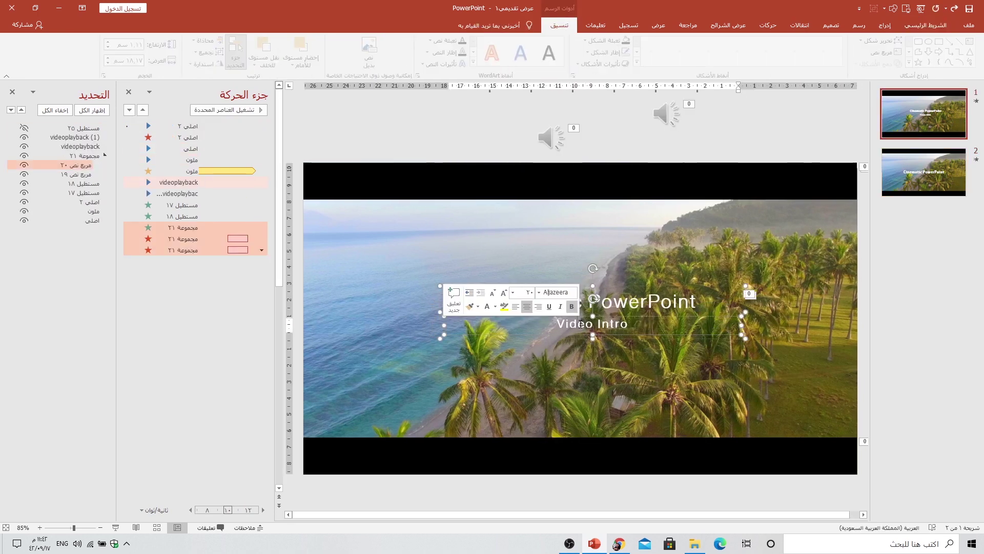
{"action": "left_click", "coordinate": [927, 183]}
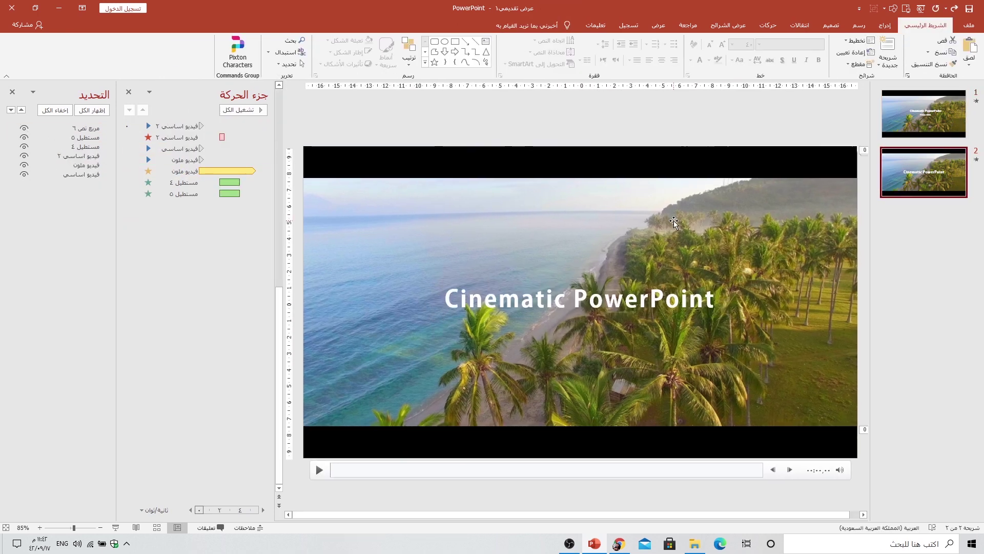
{"action": "left_click", "coordinate": [522, 286]}
{"action": "left_click", "coordinate": [538, 321]}
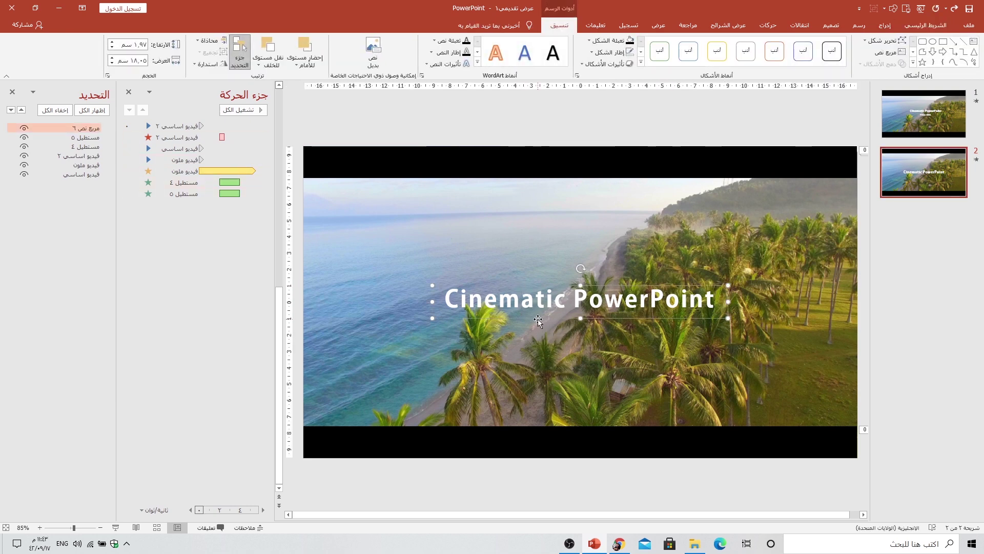
{"action": "left_click_drag", "start_coordinate": [537, 319], "coordinate": [543, 332]}
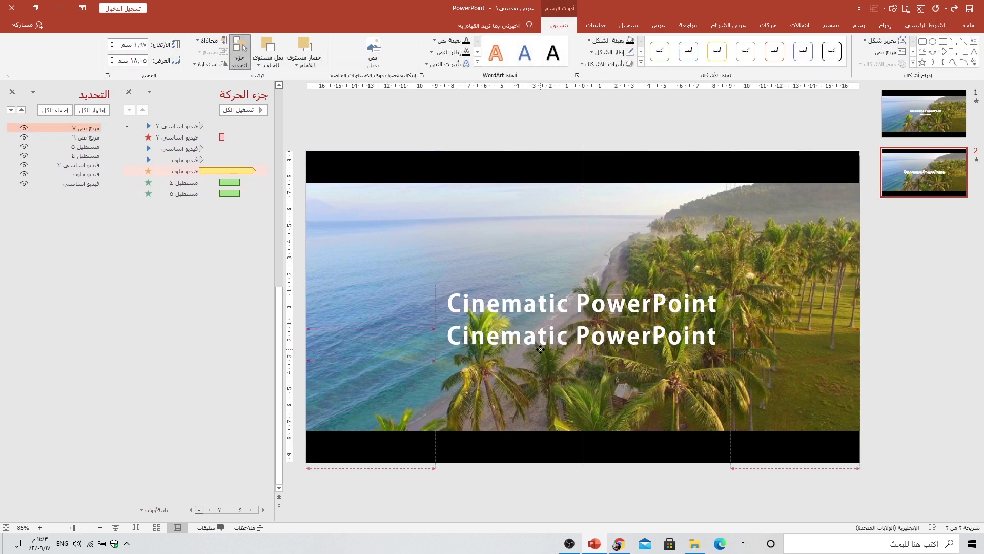
{"action": "triple_click", "coordinate": [544, 332]}
{"action": "key", "text": "ctrl+v"}
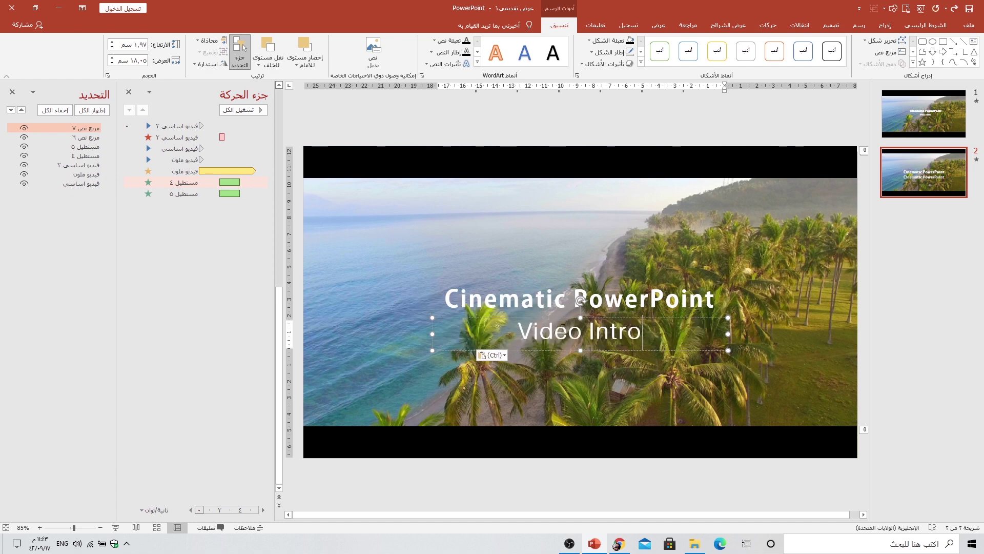
- Shrink the 'Video Intro' subtitle to 24 pt with Very Loose character spacing
{"action": "left_click", "coordinate": [925, 25]}
{"action": "left_click", "coordinate": [709, 46]}
{"action": "left_click", "coordinate": [708, 46]}
{"action": "left_click", "coordinate": [709, 46]}
{"action": "left_click", "coordinate": [708, 46]}
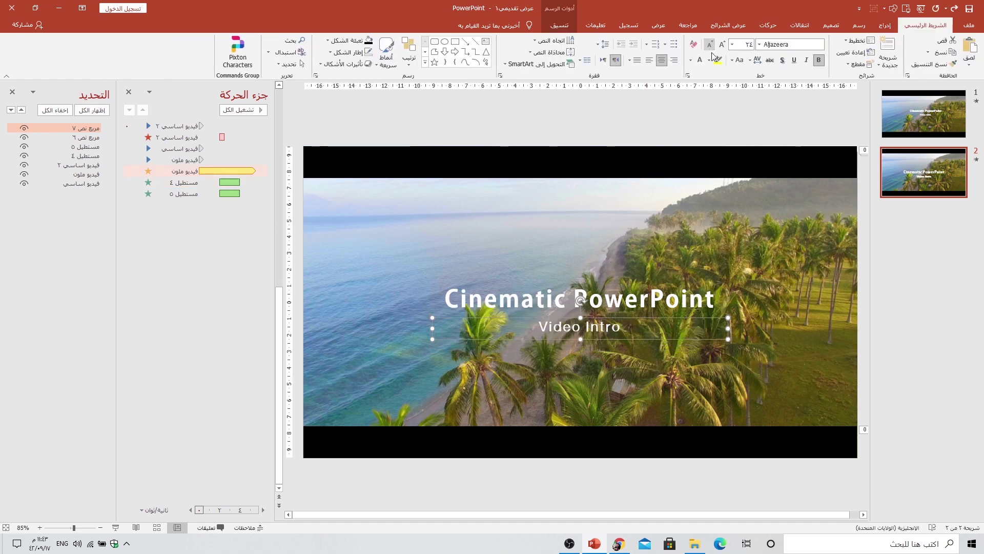
{"action": "left_click", "coordinate": [757, 60]}
{"action": "left_click", "coordinate": [733, 115]}
{"action": "mouse_move", "coordinate": [579, 300]}
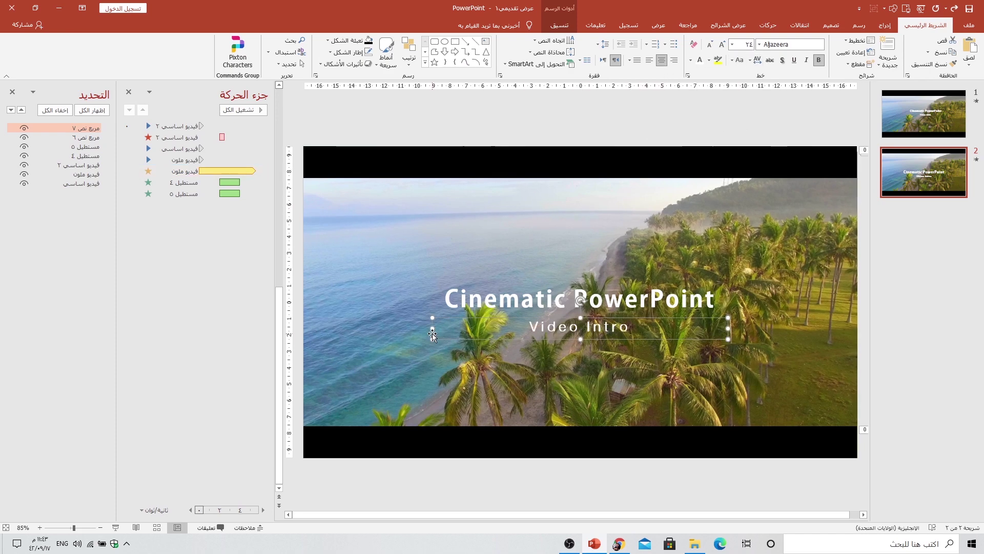
- Centre the subtitle beneath the title and group the two text boxes
{"action": "left_click", "coordinate": [514, 319]}
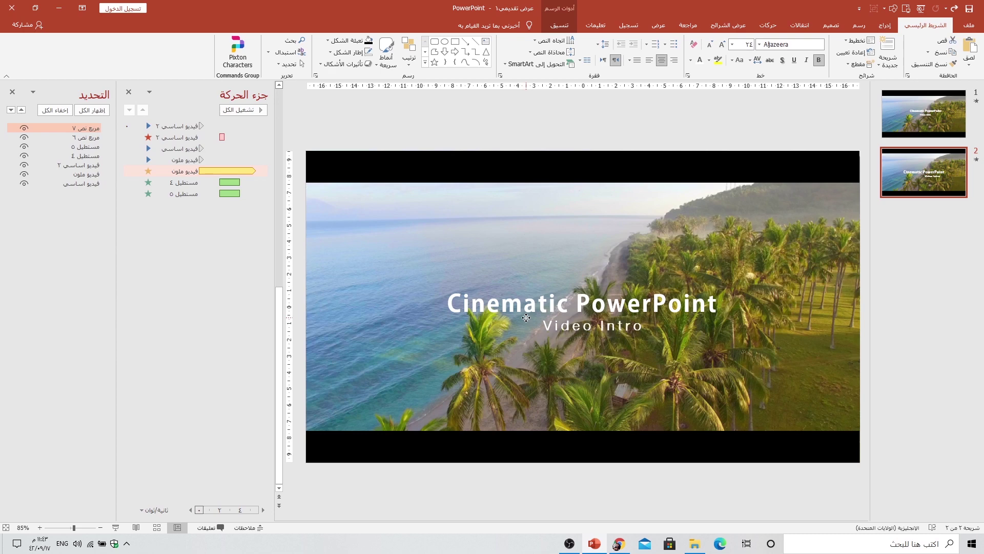
{"action": "left_click_drag", "start_coordinate": [519, 321], "coordinate": [516, 320]}
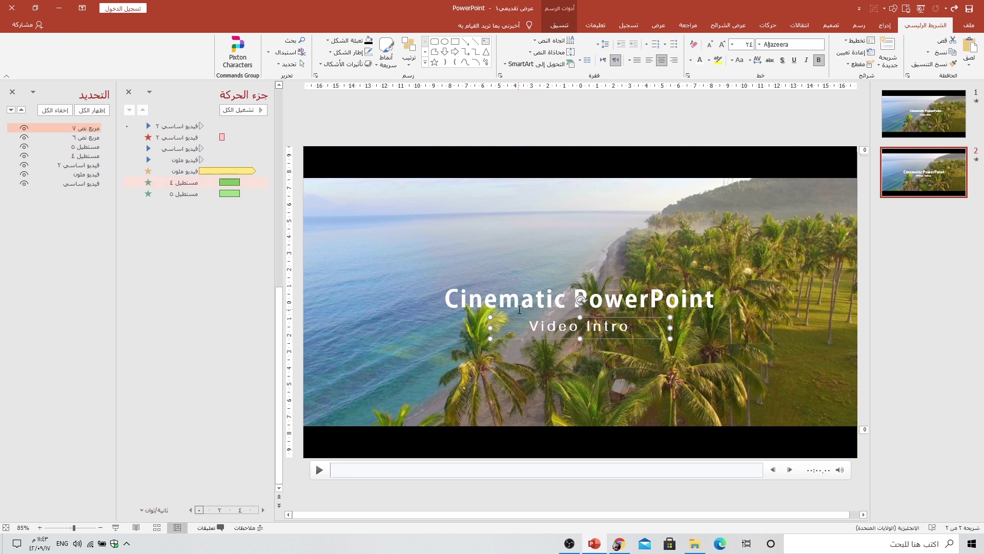
{"action": "left_click", "coordinate": [541, 303], "text": "shift"}
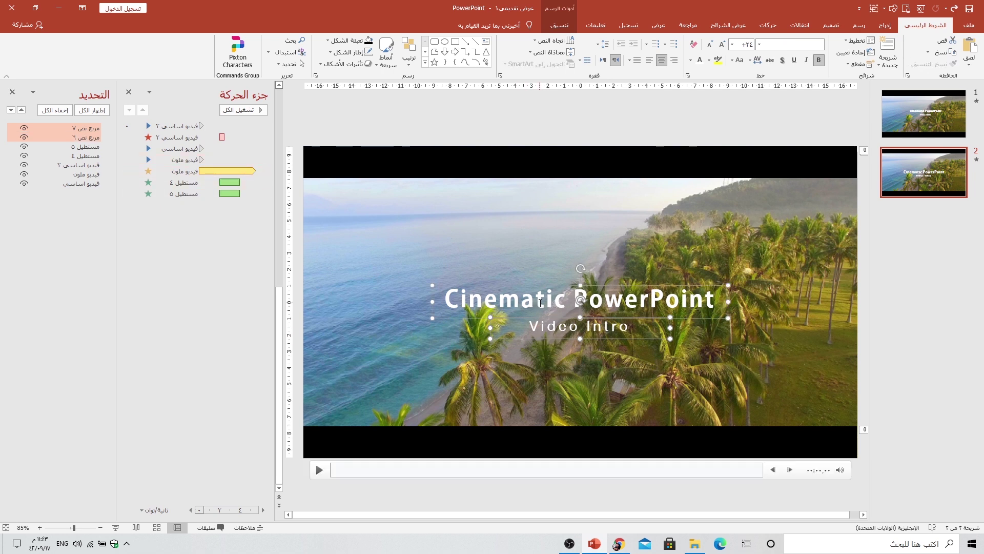
{"action": "key", "text": "ctrl+g"}
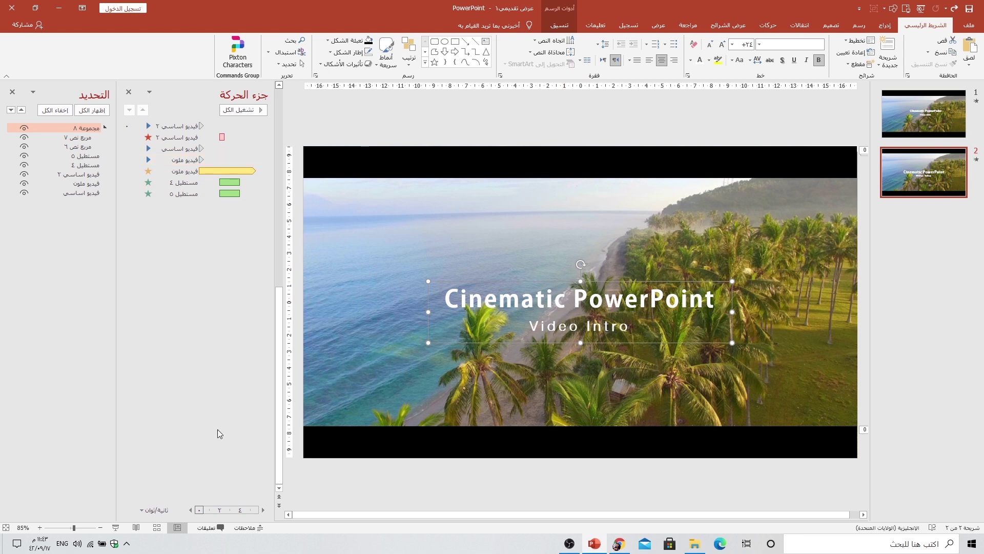
{"action": "key", "text": "shift+F5"}
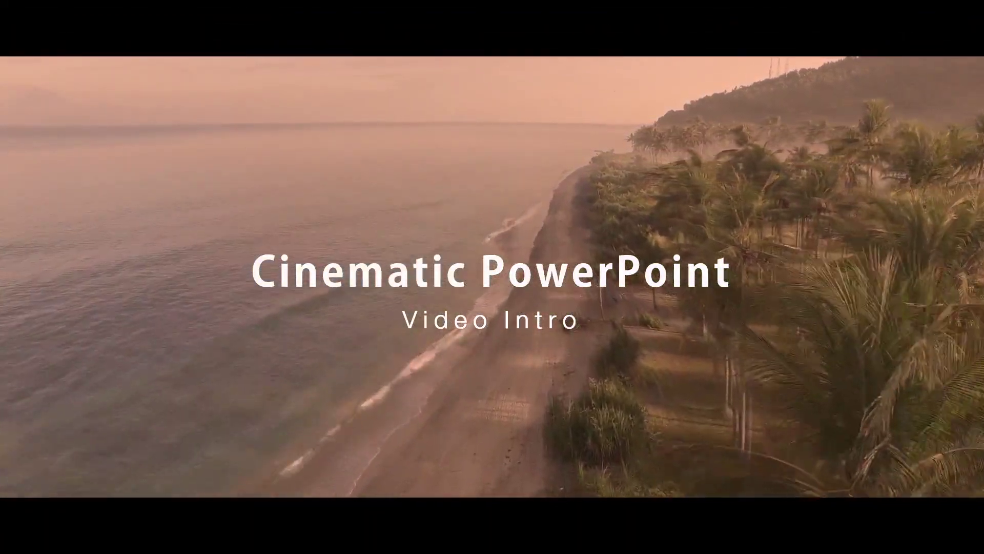
{"action": "key", "text": "Escape"}
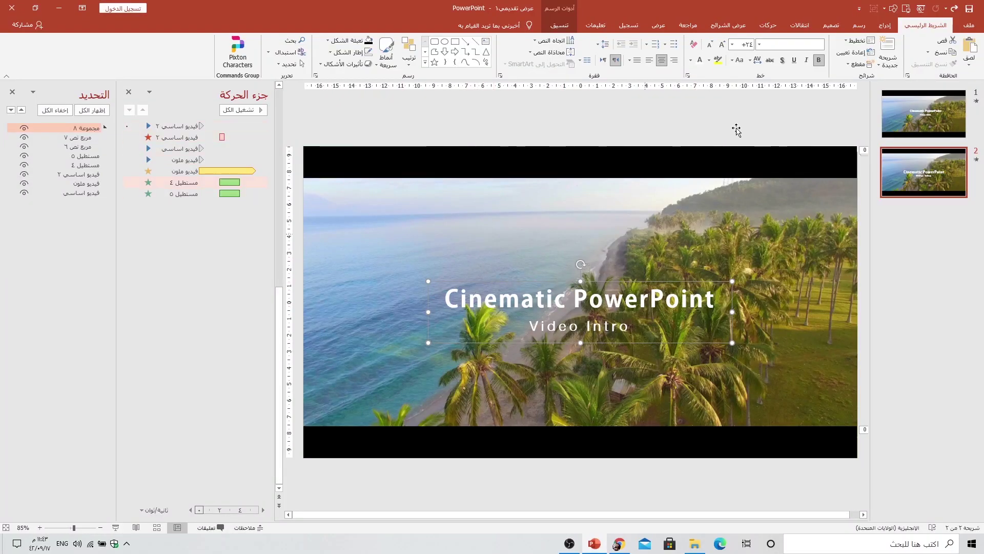
- Apply Grow/Shrink to the title group, With Previous, 2 s duration, 3 s delay, and preview it
{"action": "left_click", "coordinate": [771, 28]}
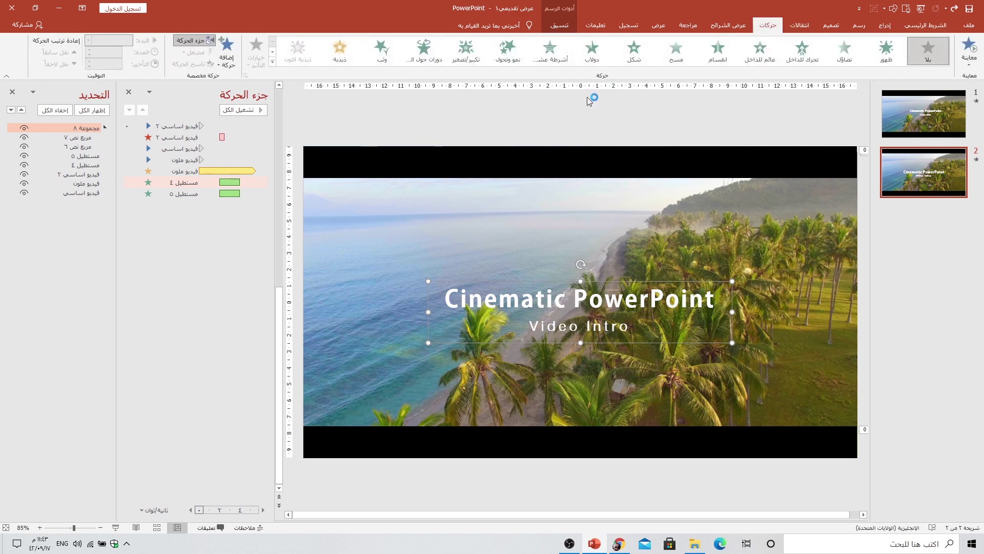
{"action": "left_click", "coordinate": [462, 58]}
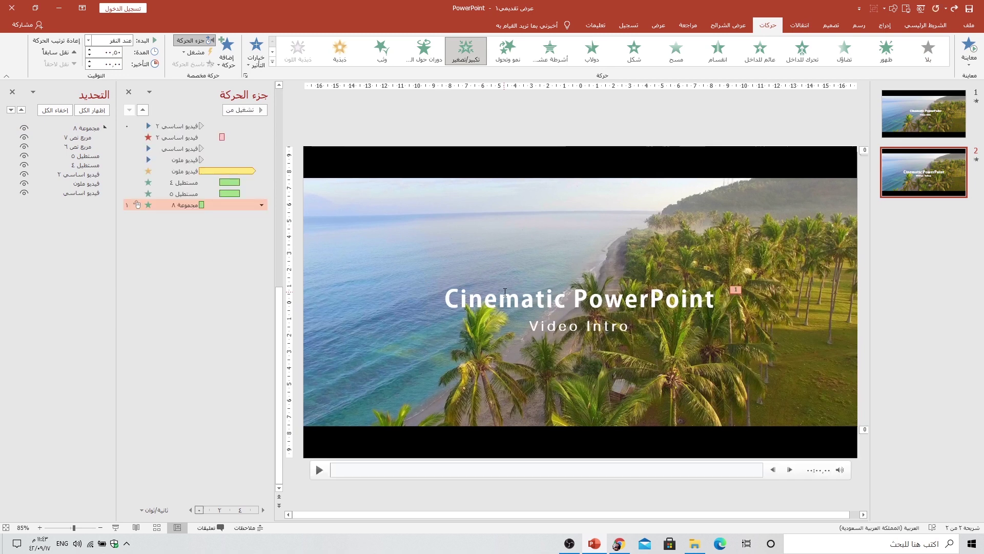
{"action": "left_click", "coordinate": [88, 41]}
{"action": "left_click", "coordinate": [111, 55]}
{"action": "left_click", "coordinate": [89, 61]}
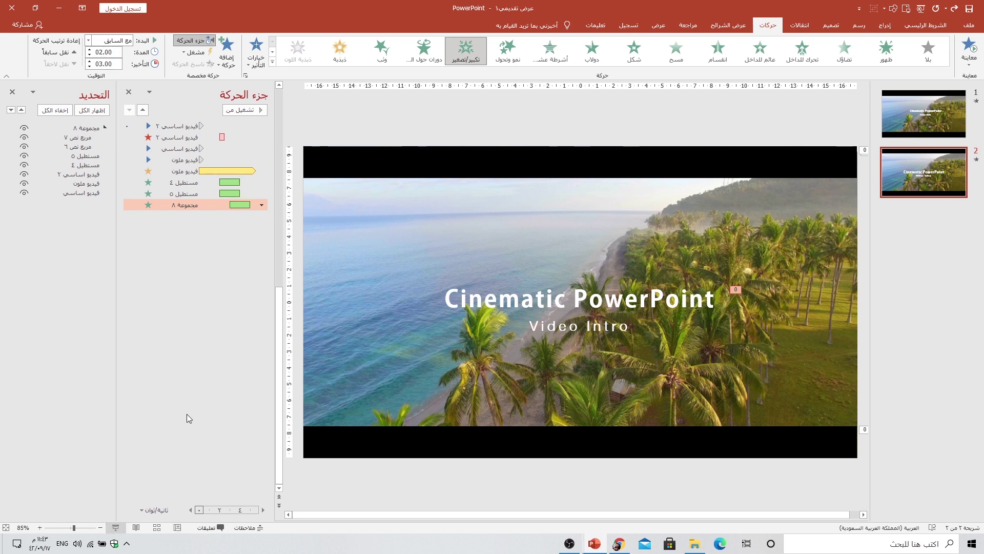
{"action": "key", "text": "shift+F5"}
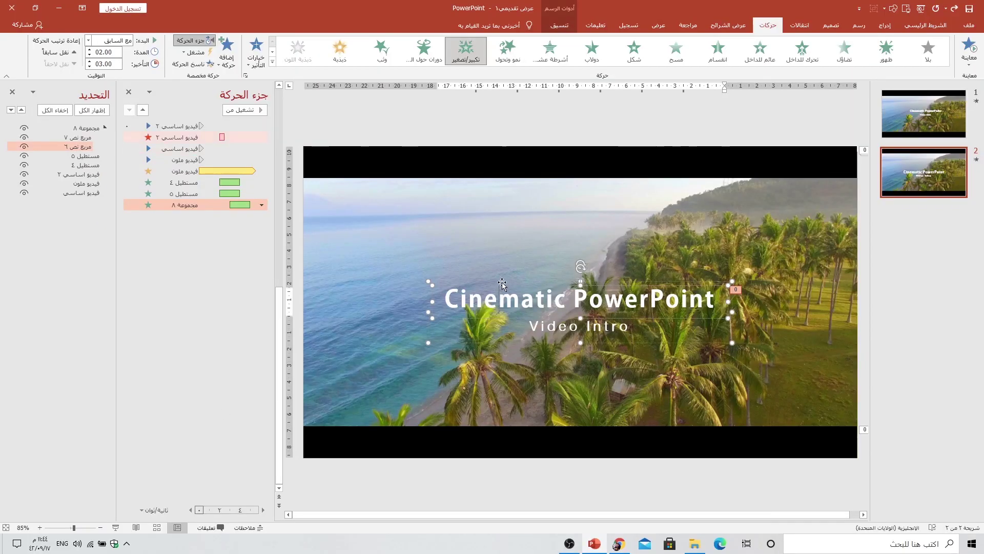
- Add a Fade exit to the title group, With Previous, 2-second duration after a 10-second delay
{"action": "left_click", "coordinate": [487, 281]}
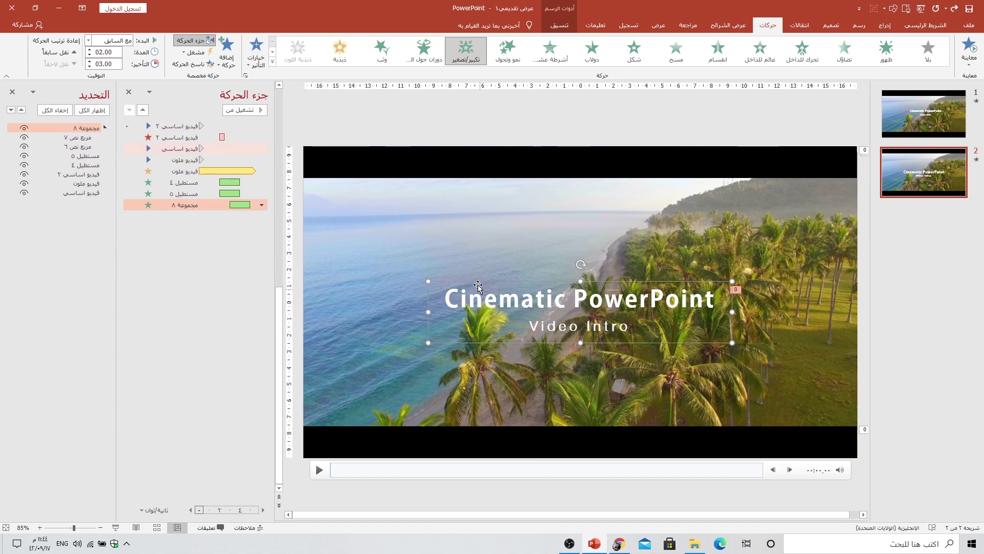
{"action": "left_click", "coordinate": [226, 68]}
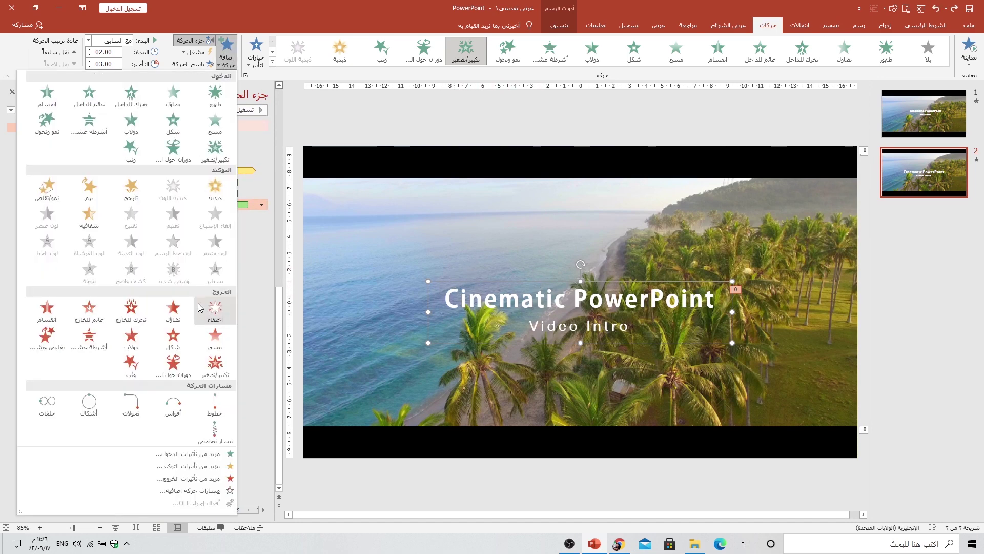
{"action": "left_click", "coordinate": [174, 319]}
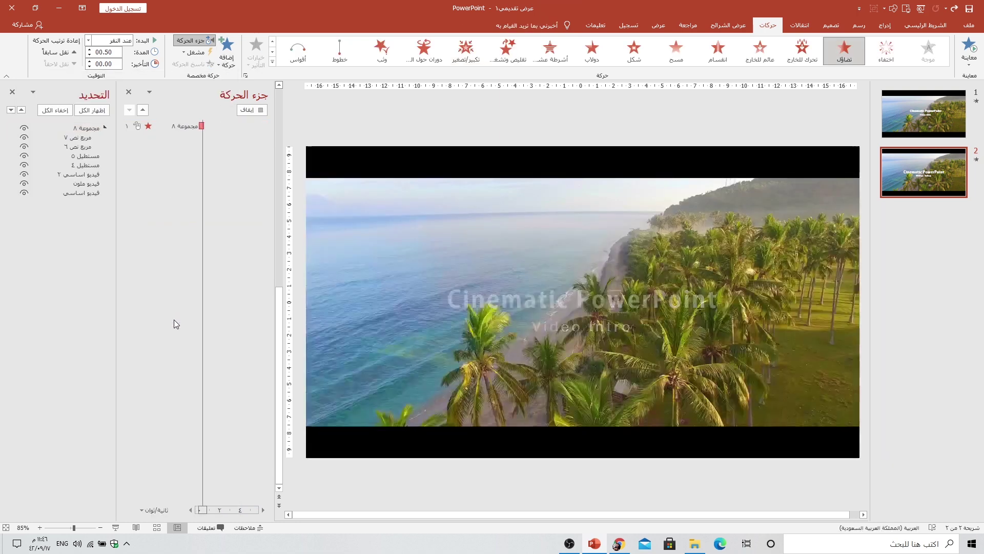
{"action": "left_click", "coordinate": [88, 40]}
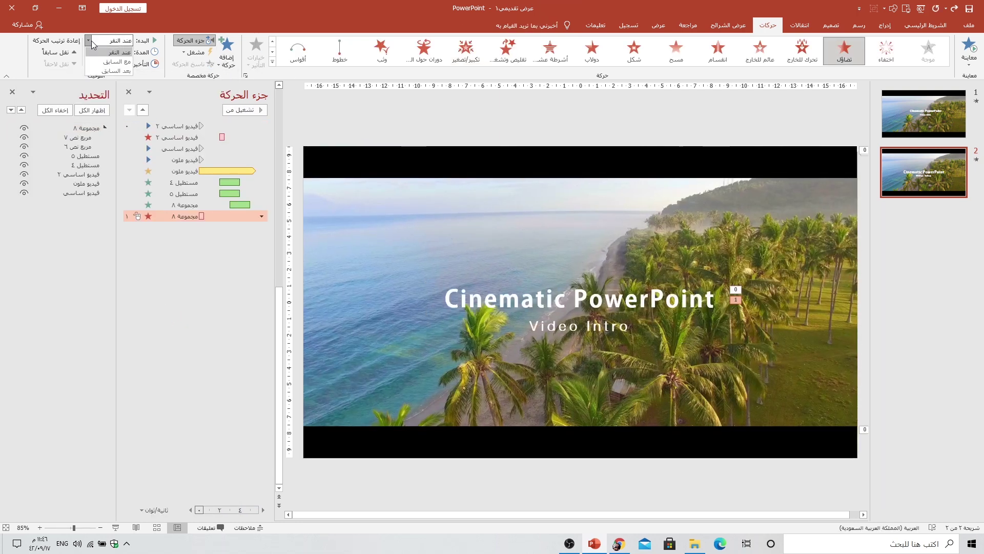
{"action": "left_click", "coordinate": [116, 62]}
{"action": "type", "text": "10"}
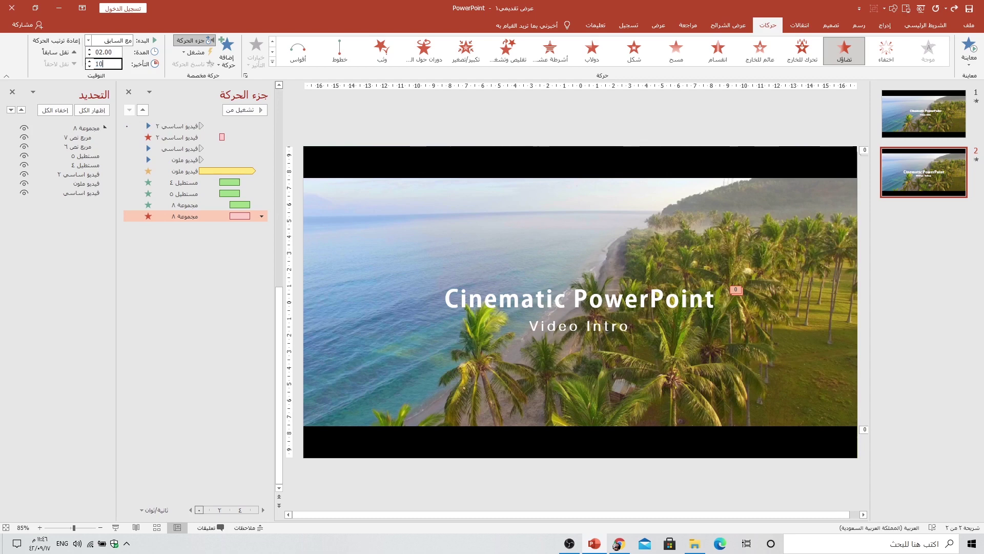
{"action": "key", "text": "Return"}
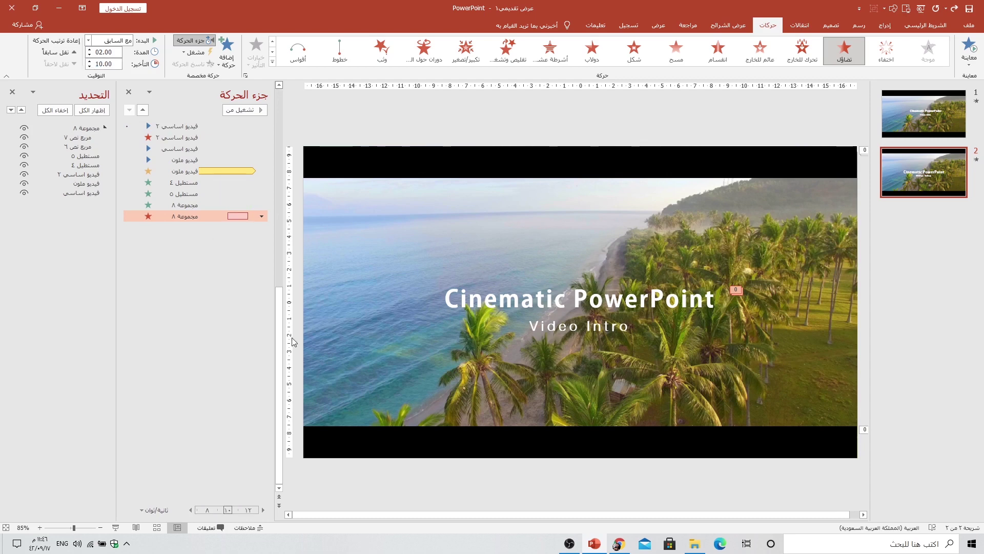
- Preview the slideshow from the current slide to check the title fade-out
{"action": "left_click", "coordinate": [554, 347]}
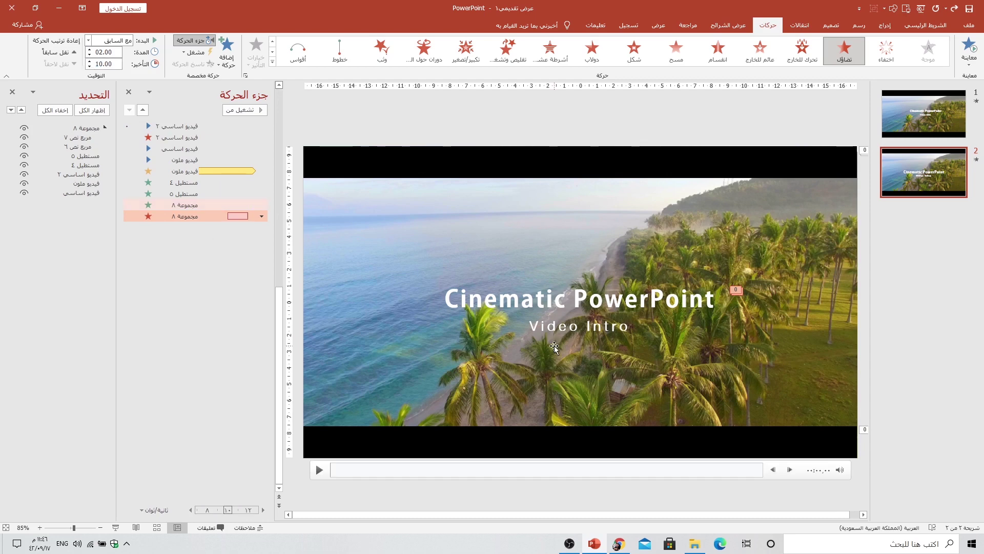
{"action": "left_click", "coordinate": [115, 531]}
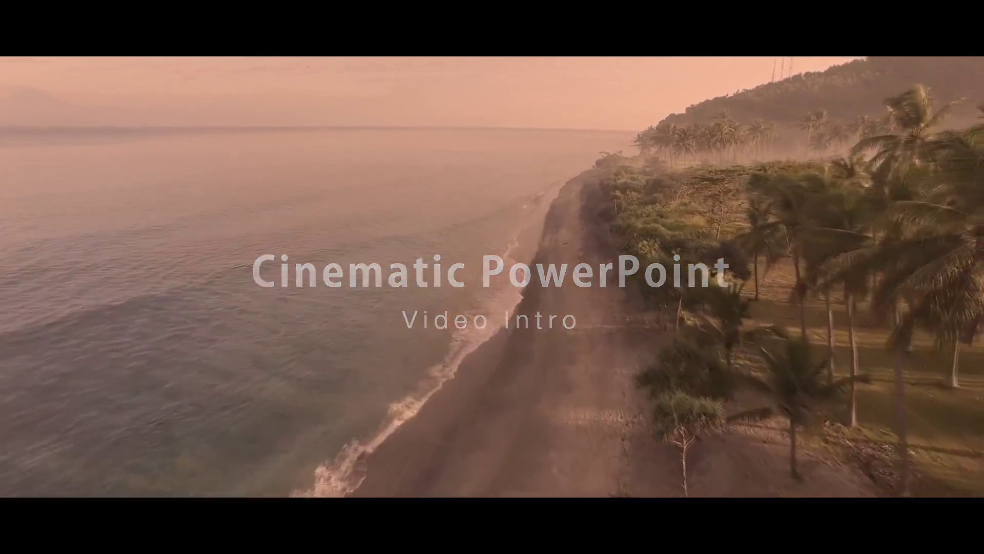
{"action": "key", "text": "Escape"}
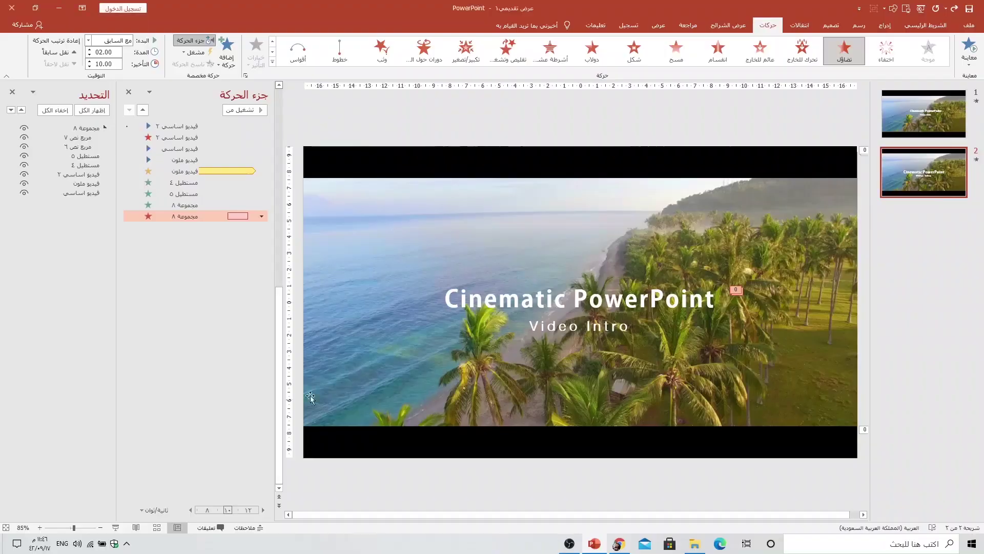
{"action": "left_click", "coordinate": [486, 289]}
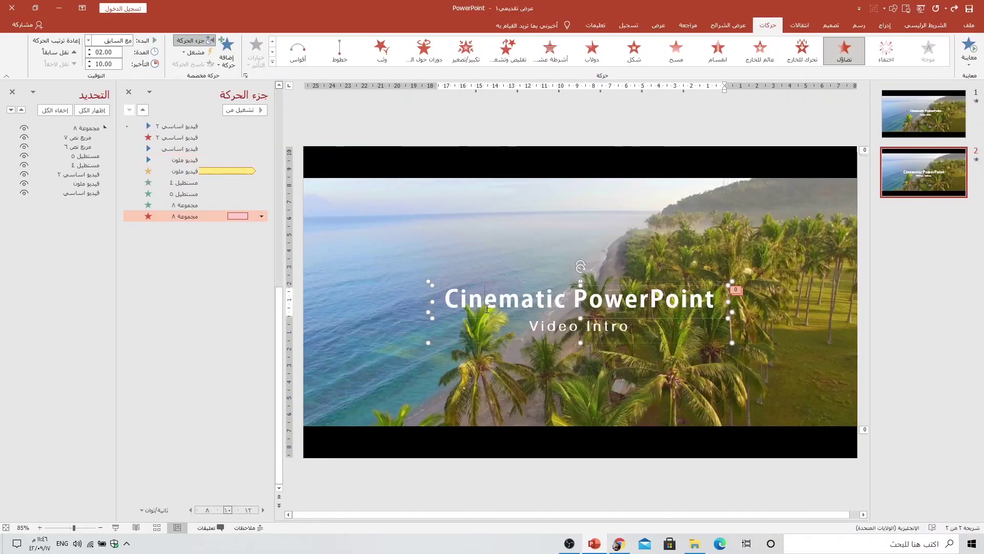
- Add a Basic Zoom exit effect to the title group and pick its zoom direction
{"action": "left_click", "coordinate": [485, 281]}
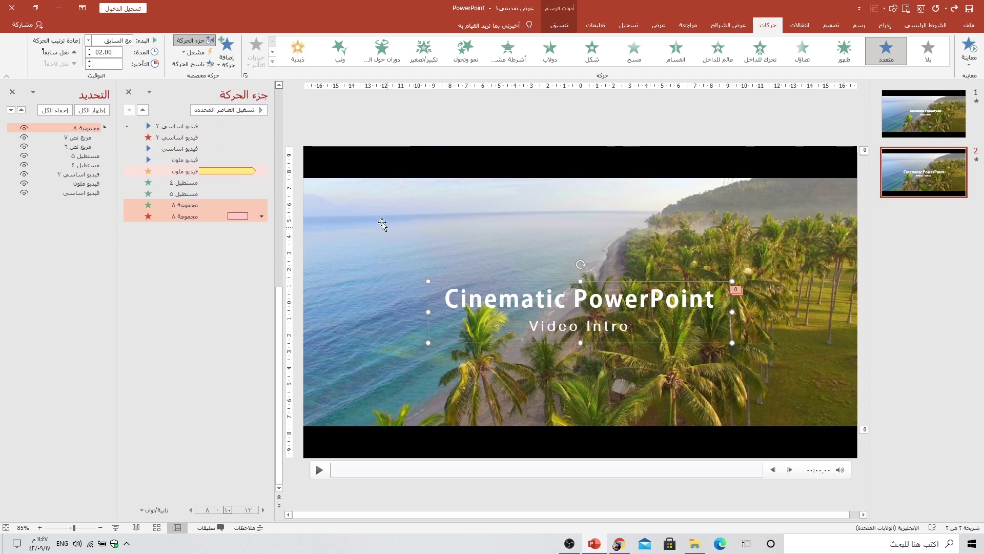
{"action": "left_click", "coordinate": [227, 58]}
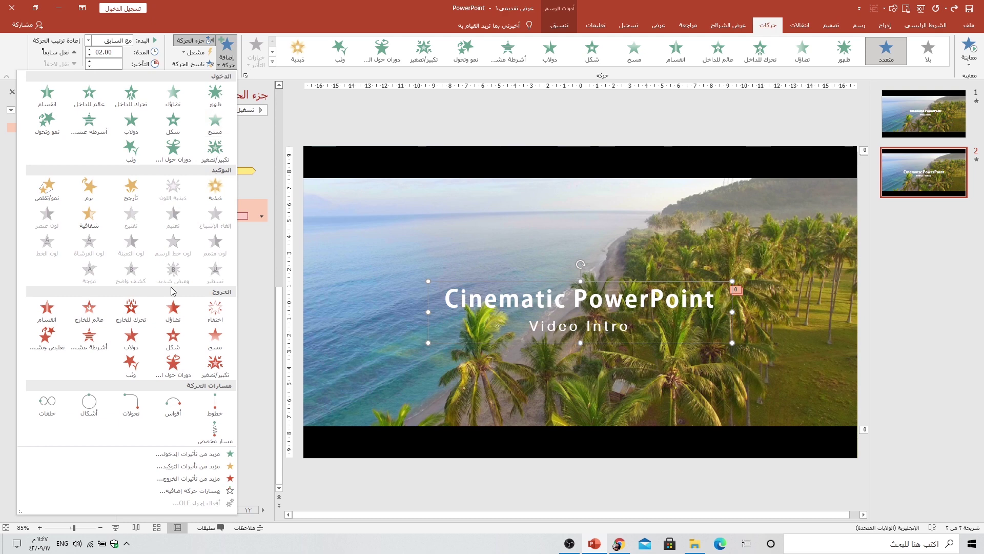
{"action": "left_click", "coordinate": [190, 480]}
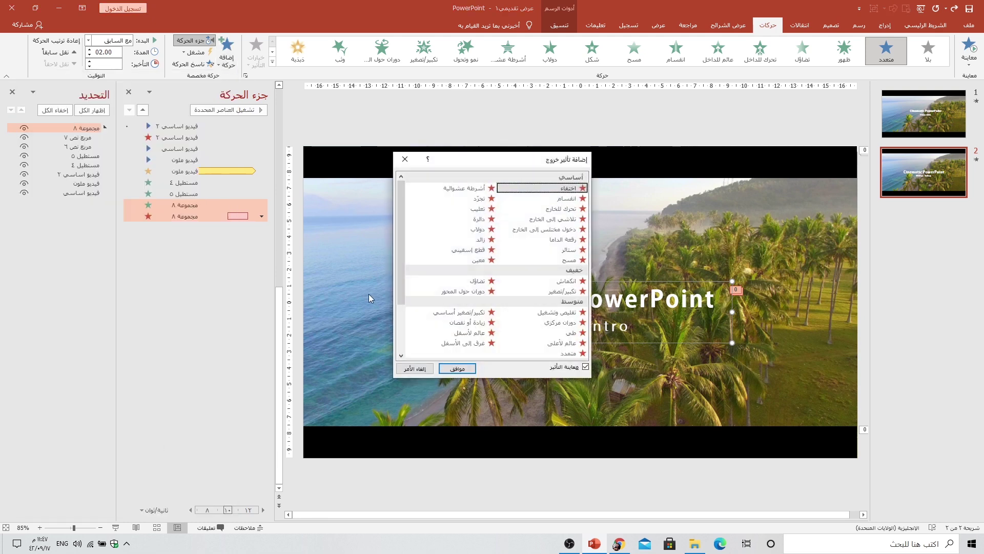
{"action": "left_click", "coordinate": [461, 313]}
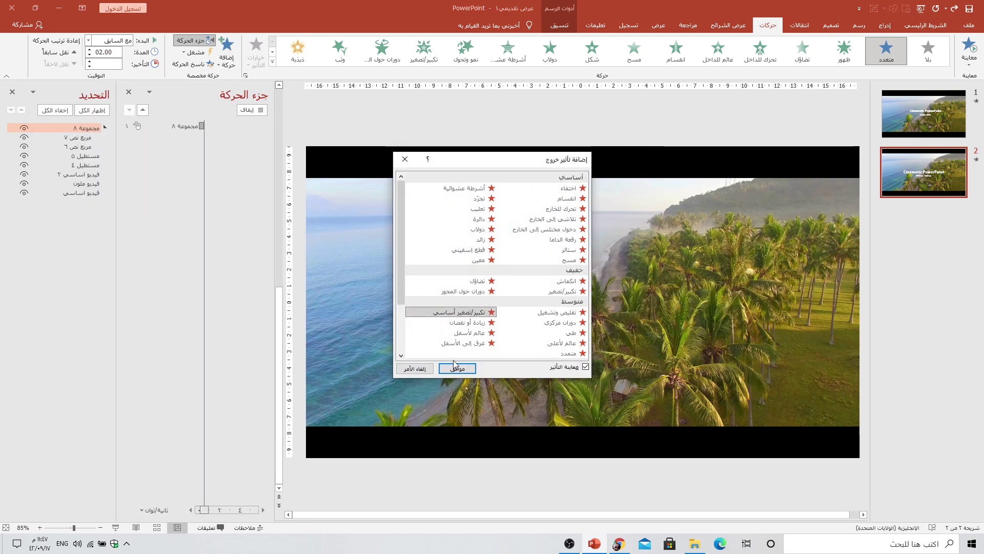
{"action": "left_click", "coordinate": [459, 369]}
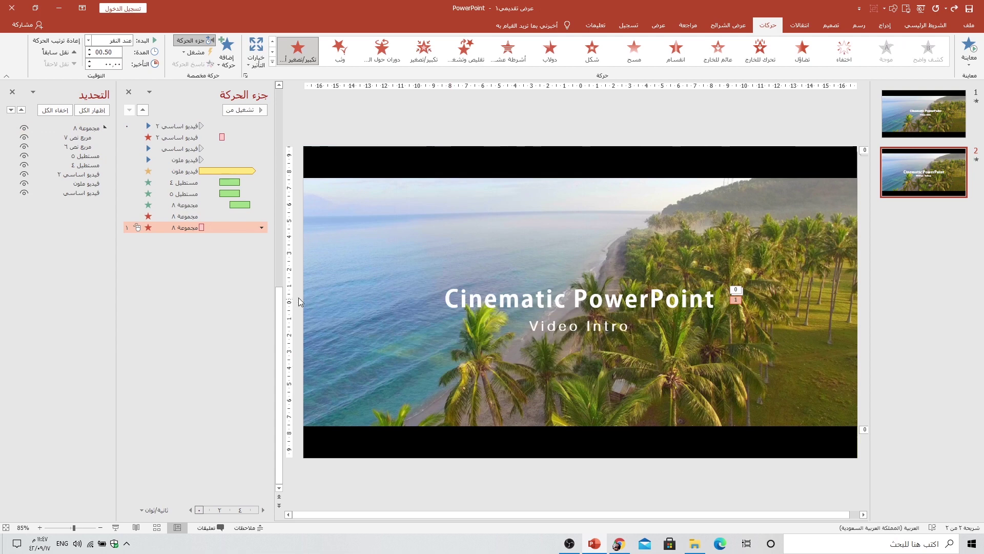
{"action": "left_click", "coordinate": [257, 51]}
{"action": "left_click", "coordinate": [221, 165]}
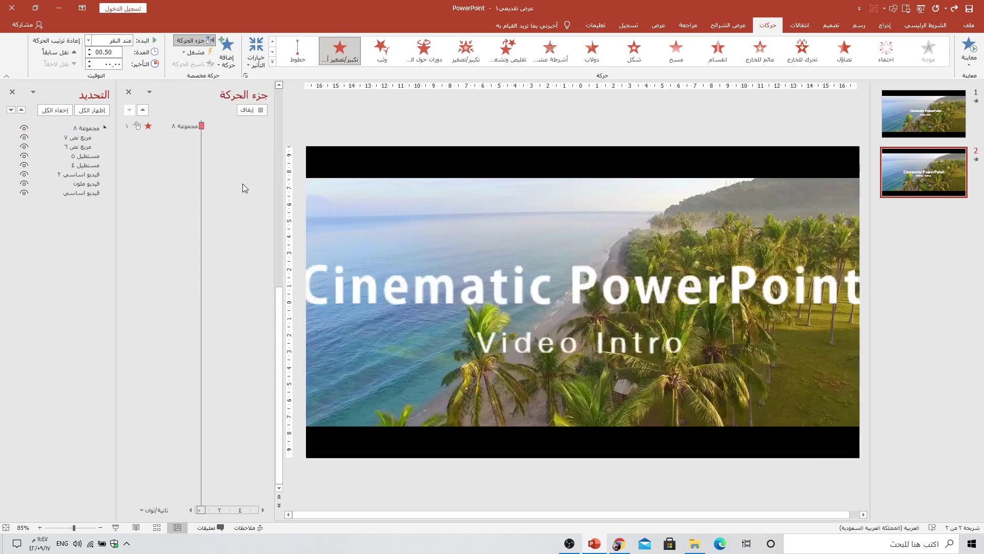
- Set the Basic Zoom exit to start With Previous with a 2-second duration
{"action": "left_click", "coordinate": [88, 41]}
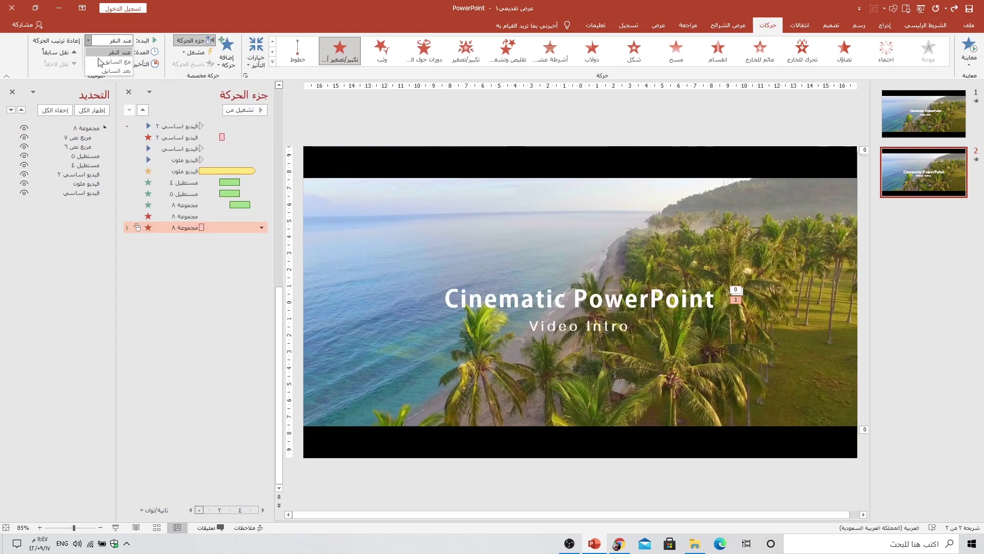
{"action": "left_click", "coordinate": [105, 58]}
{"action": "left_click", "coordinate": [100, 52]}
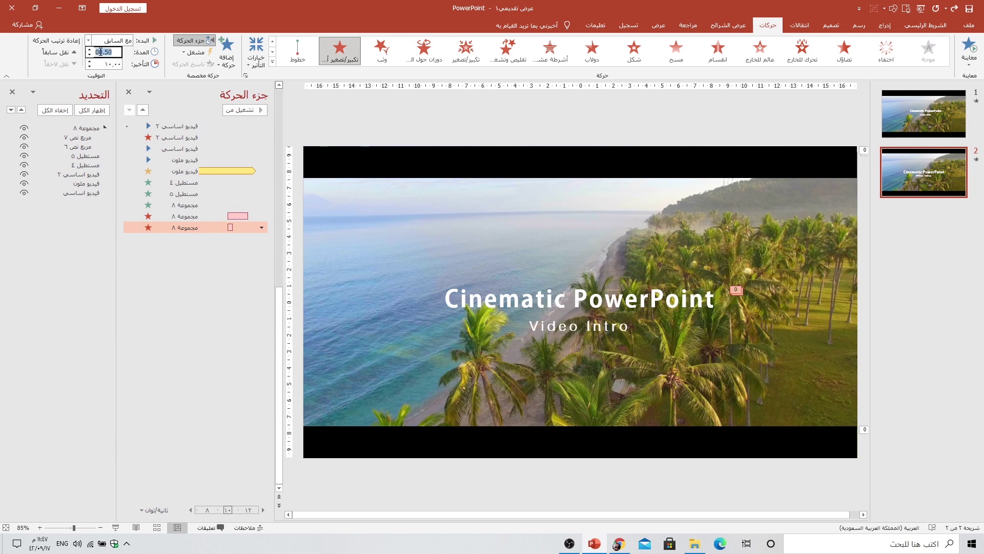
{"action": "type", "text": "2"}
{"action": "key", "text": "Return"}
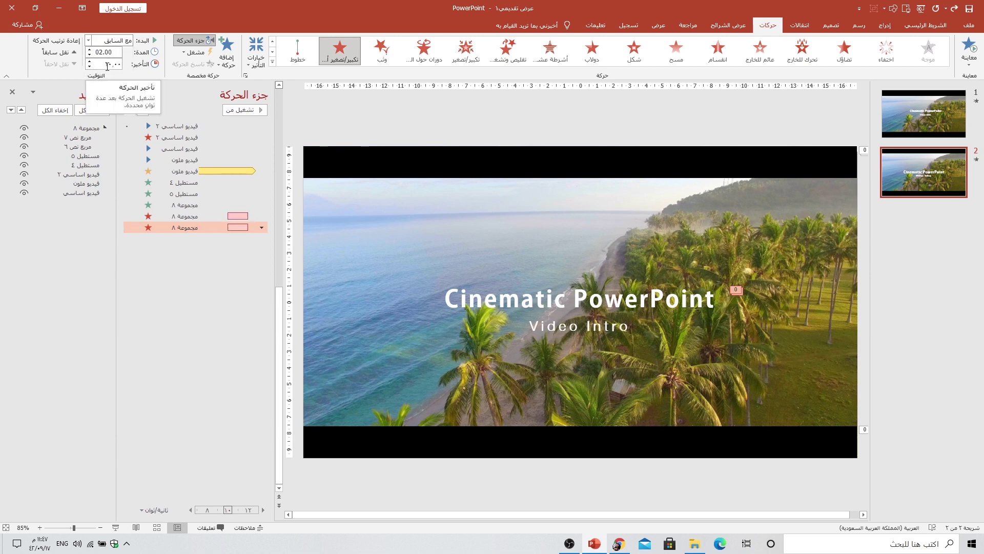
- Preview the slideshow, then switch to the Ocean Waves Crashing page in the browser
{"action": "left_click", "coordinate": [112, 530]}
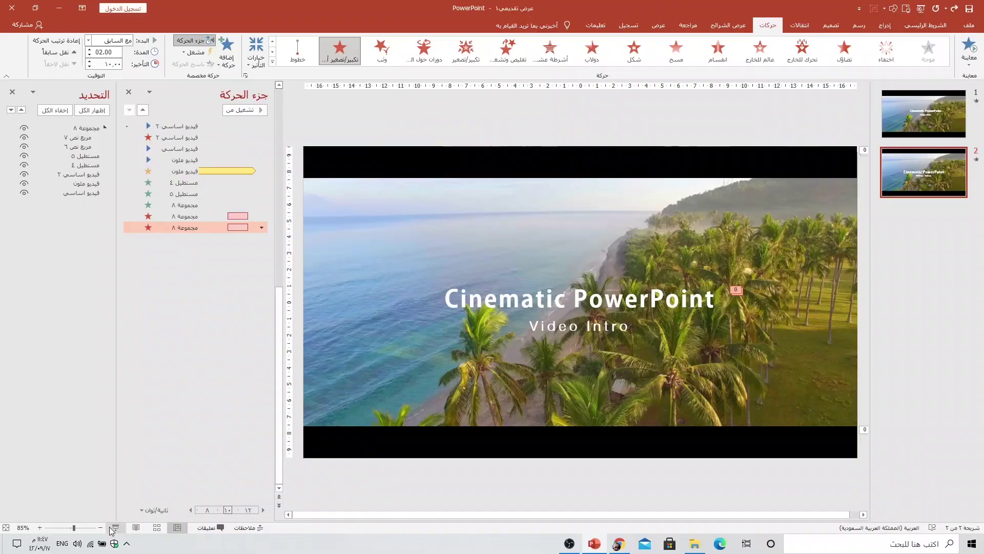
{"action": "key", "text": "Escape"}
{"action": "left_click", "coordinate": [520, 364]}
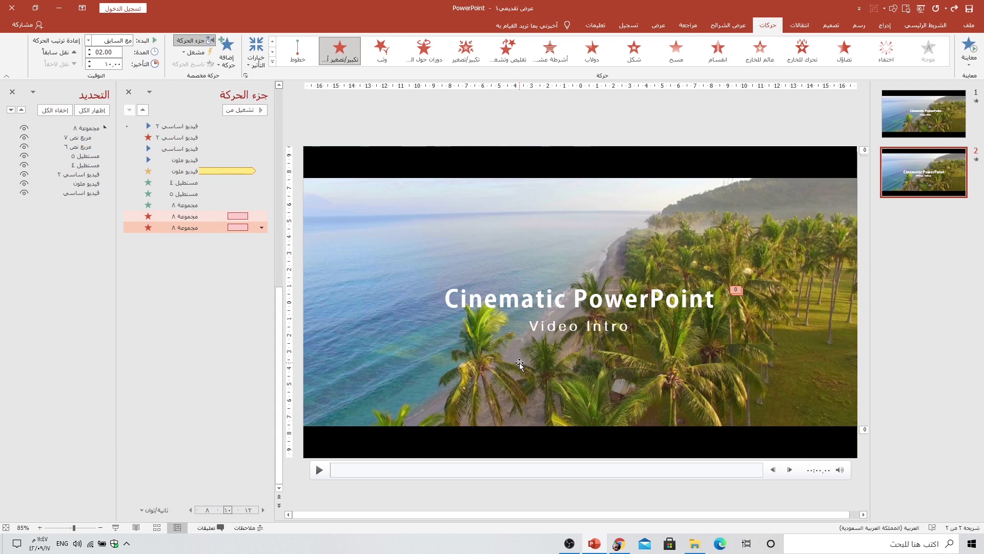
{"action": "left_click", "coordinate": [619, 543]}
{"action": "left_click", "coordinate": [824, 12]}
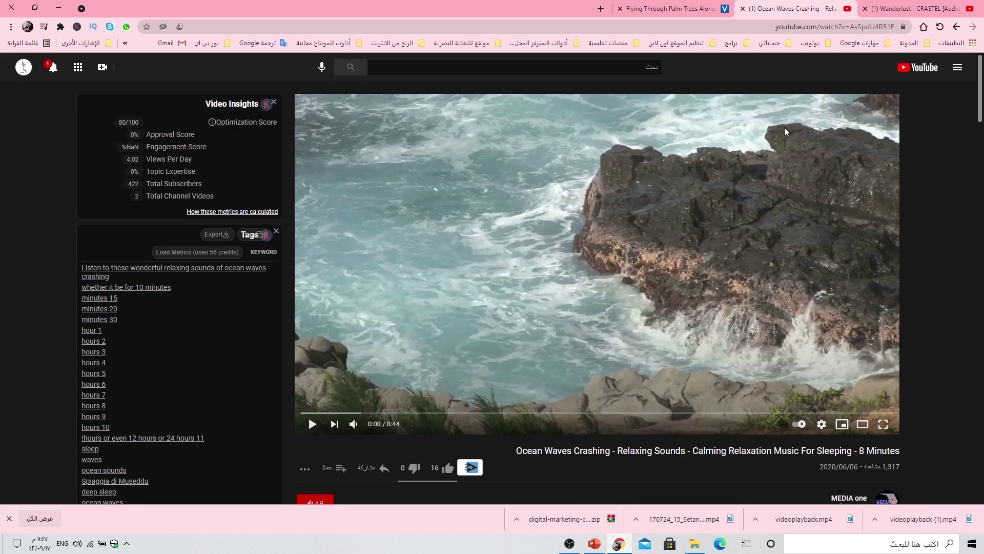
{"action": "left_click", "coordinate": [907, 10]}
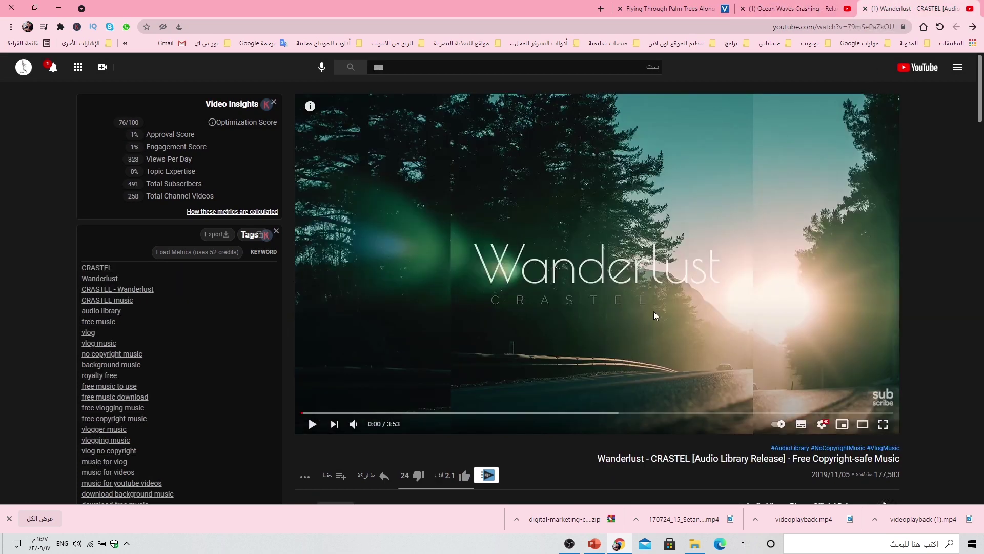
{"action": "scroll", "coordinate": [634, 328], "scroll_direction": "down", "scroll_amount": 3}
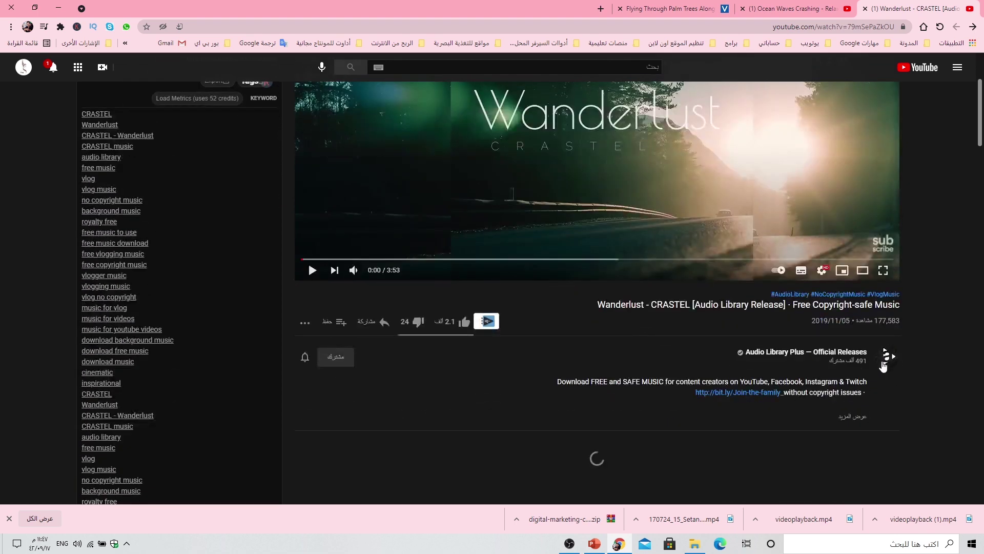
{"action": "scroll", "coordinate": [648, 351], "scroll_direction": "up", "scroll_amount": 3}
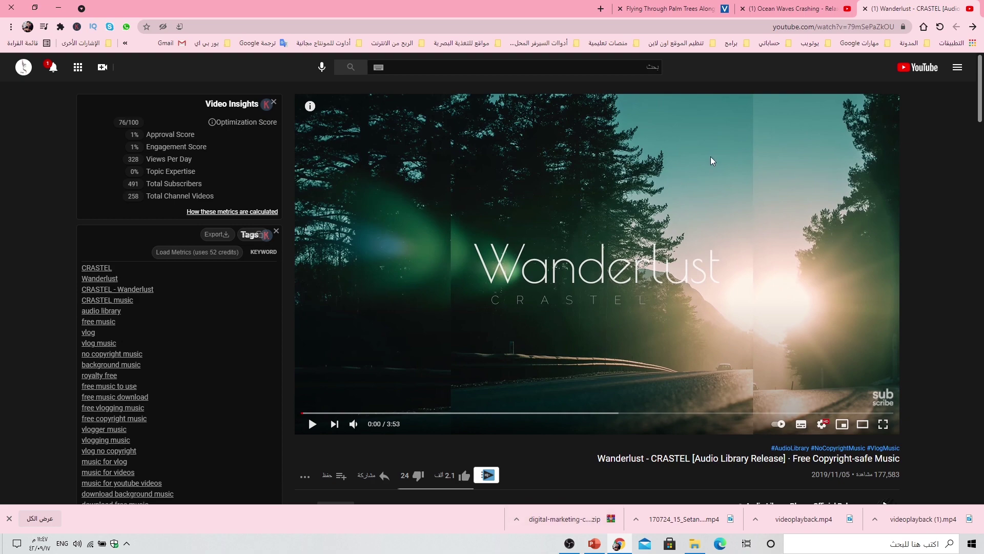
{"action": "left_click", "coordinate": [769, 29]}
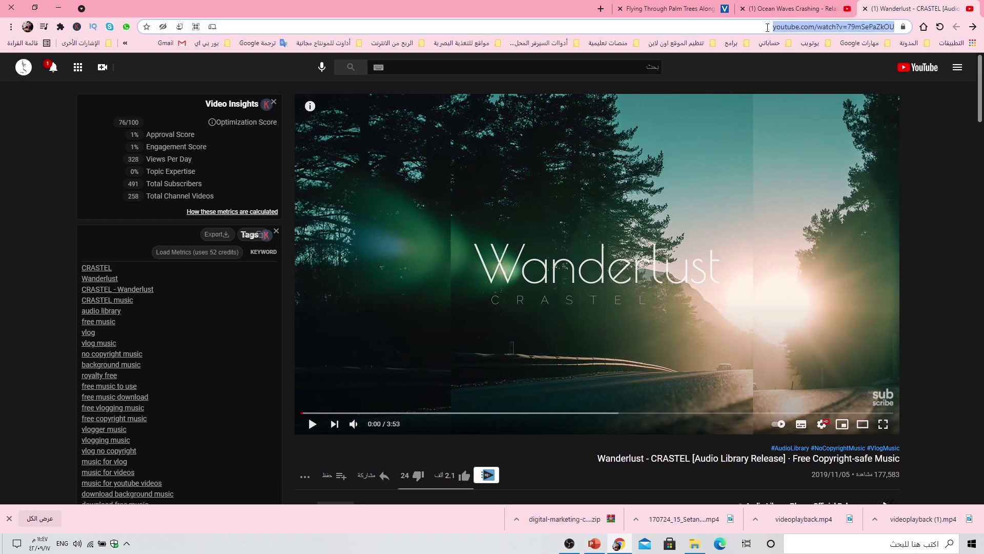
{"action": "left_click", "coordinate": [771, 27]}
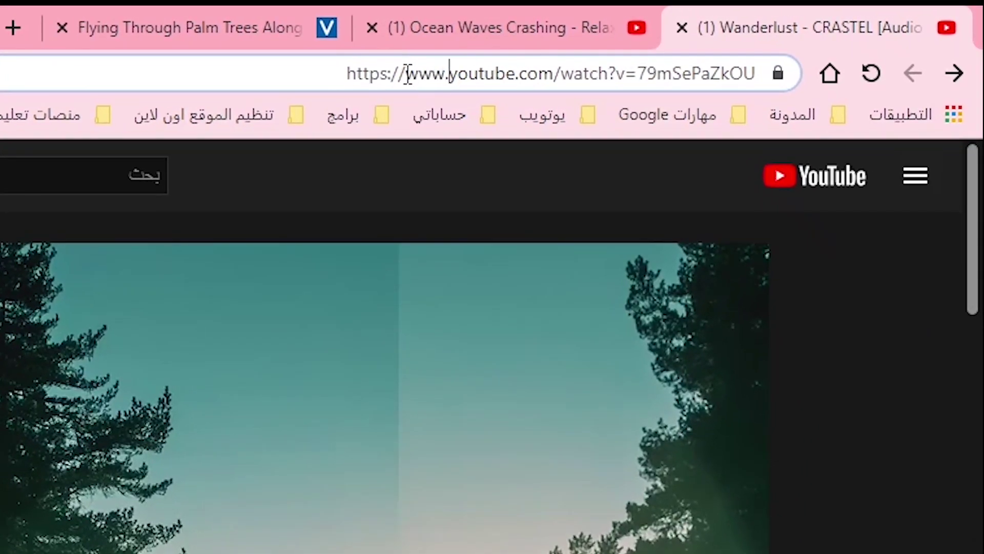
{"action": "left_click_drag", "start_coordinate": [406, 71], "coordinate": [451, 67]}
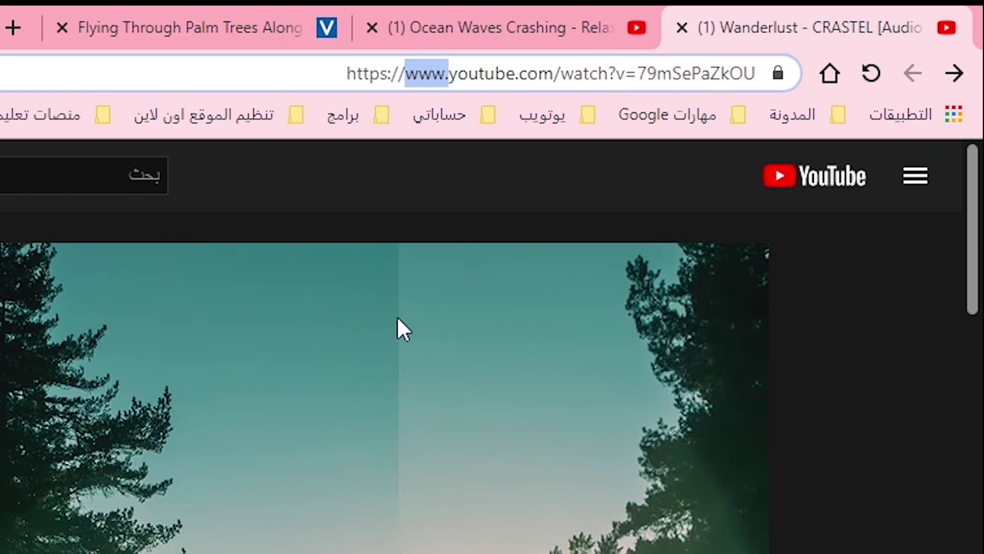
{"action": "type", "text": "SS"}
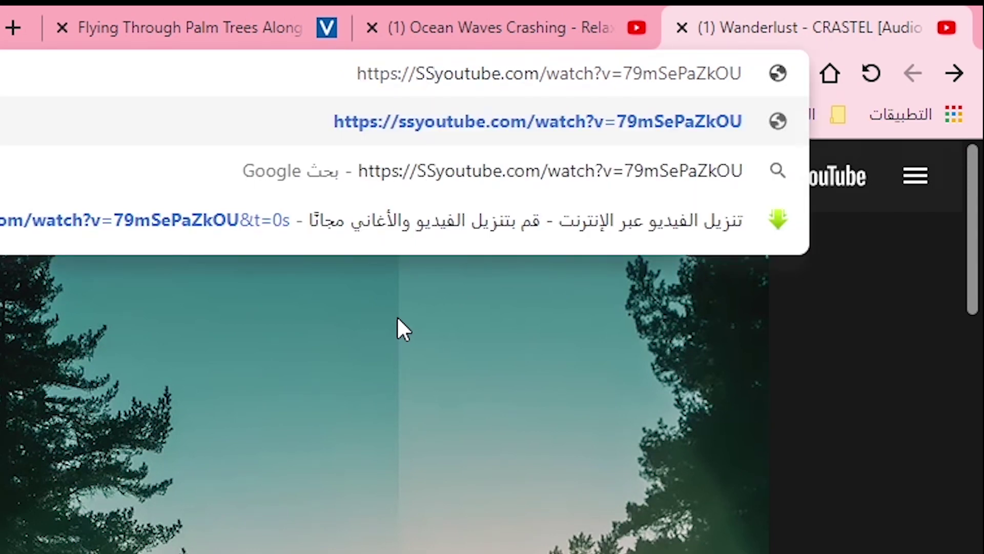
{"action": "key", "text": "Return"}
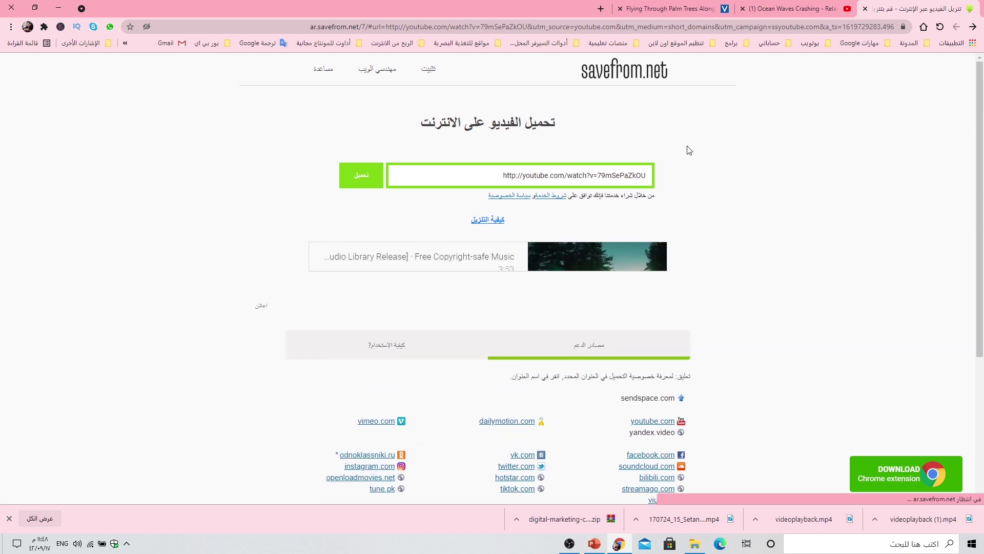
- Open the Wanderlust 360p MP4 download, then minimise the browser to show the desktop
{"action": "left_click", "coordinate": [432, 302]}
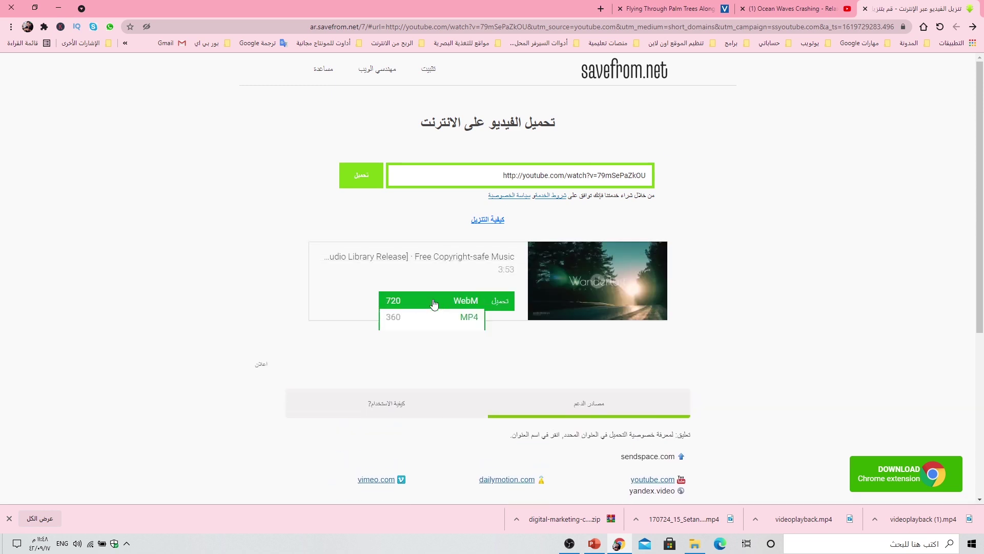
{"action": "left_click", "coordinate": [407, 316]}
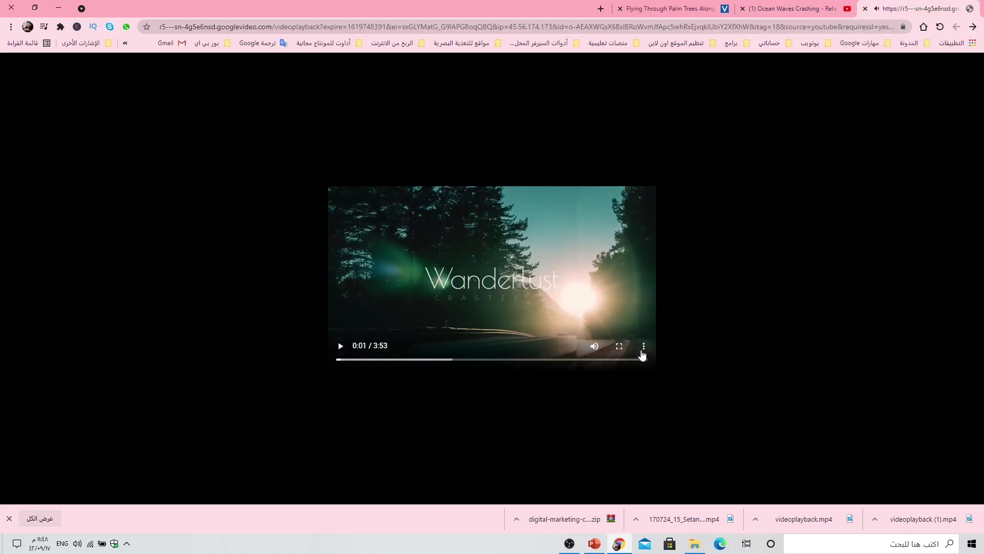
{"action": "left_click", "coordinate": [644, 347]}
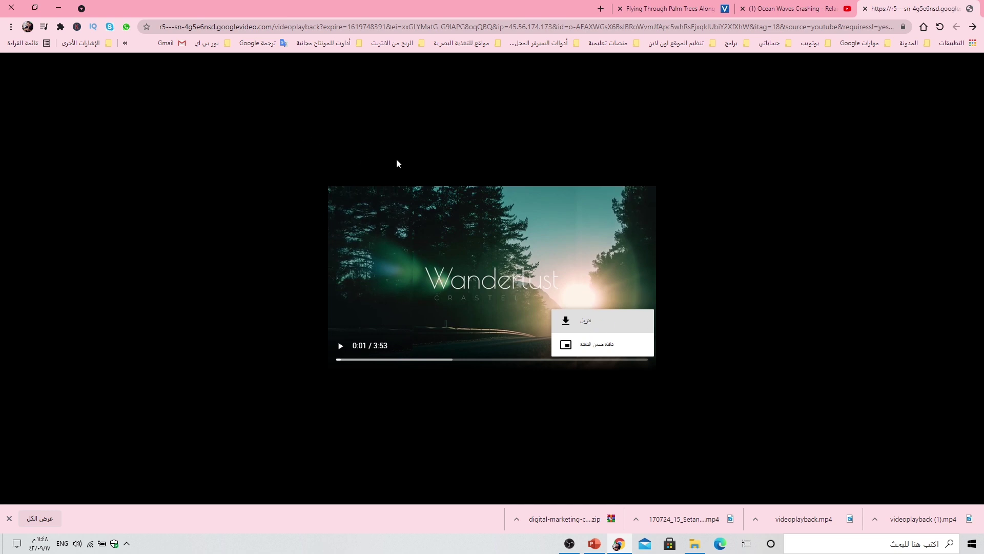
{"action": "key", "text": "ctrl+Tab"}
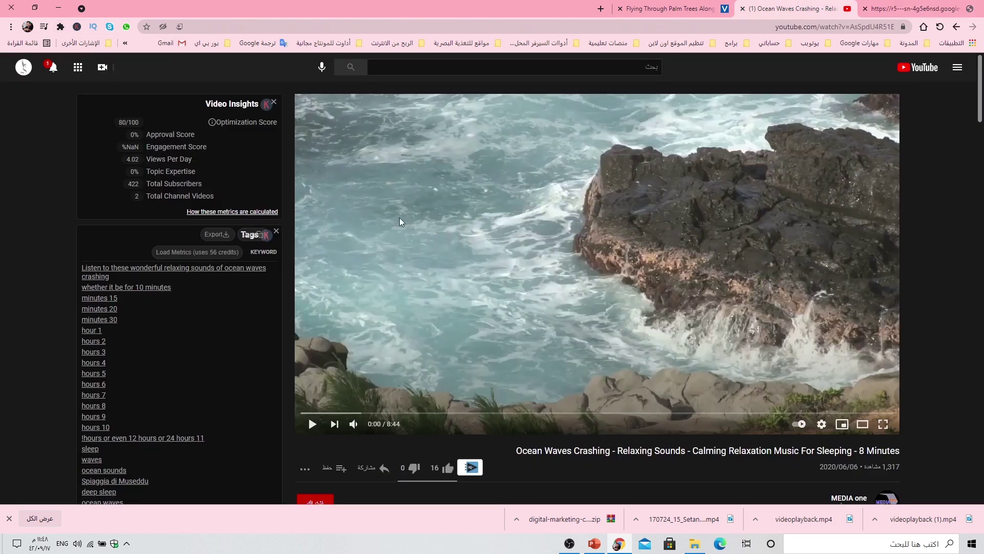
{"action": "key", "text": "super+d"}
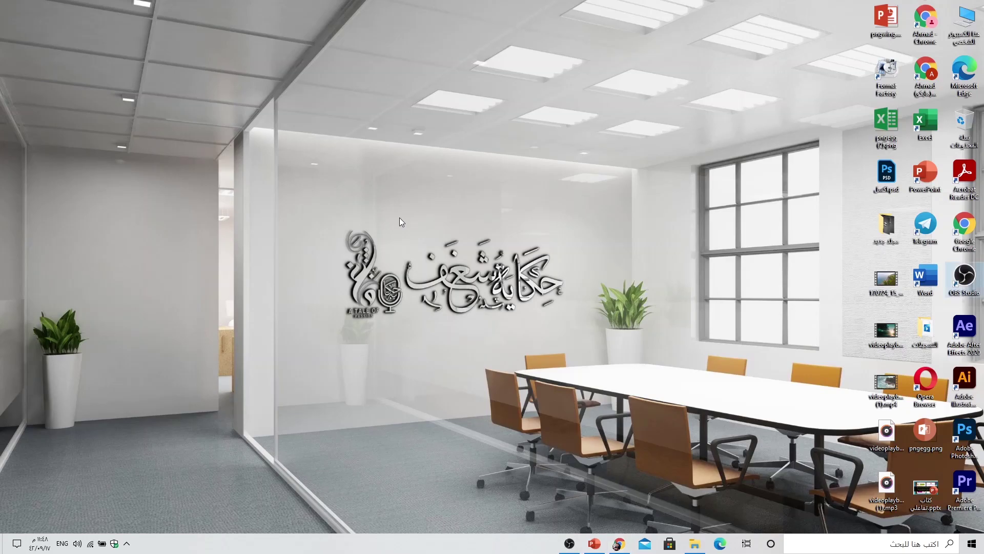
- Launch Format Factory and load the downloaded videoplayback.mp4 into it
{"action": "double_click", "coordinate": [886, 72]}
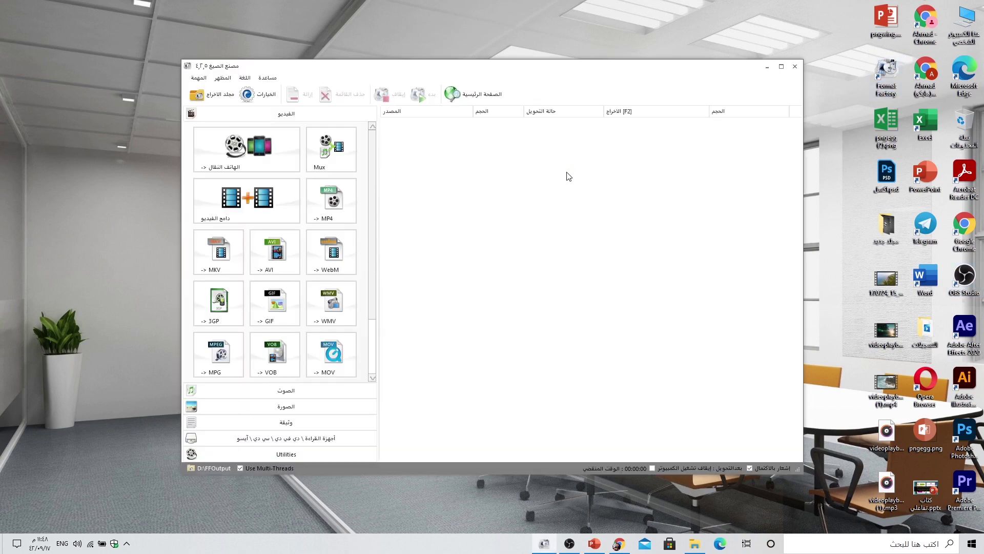
{"action": "left_click_drag", "start_coordinate": [475, 75], "coordinate": [404, 76]}
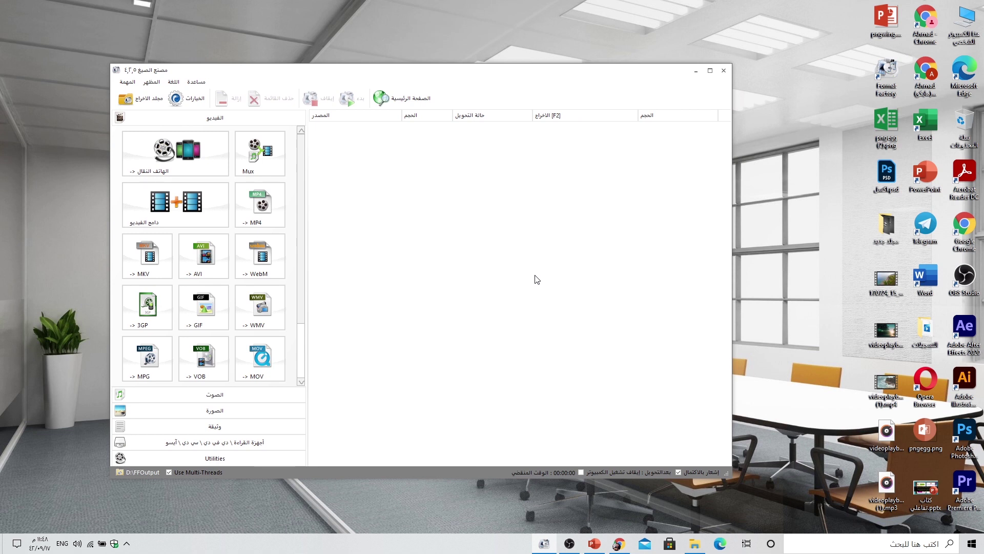
{"action": "left_click", "coordinate": [888, 340]}
{"action": "left_click_drag", "start_coordinate": [882, 334], "coordinate": [560, 278]}
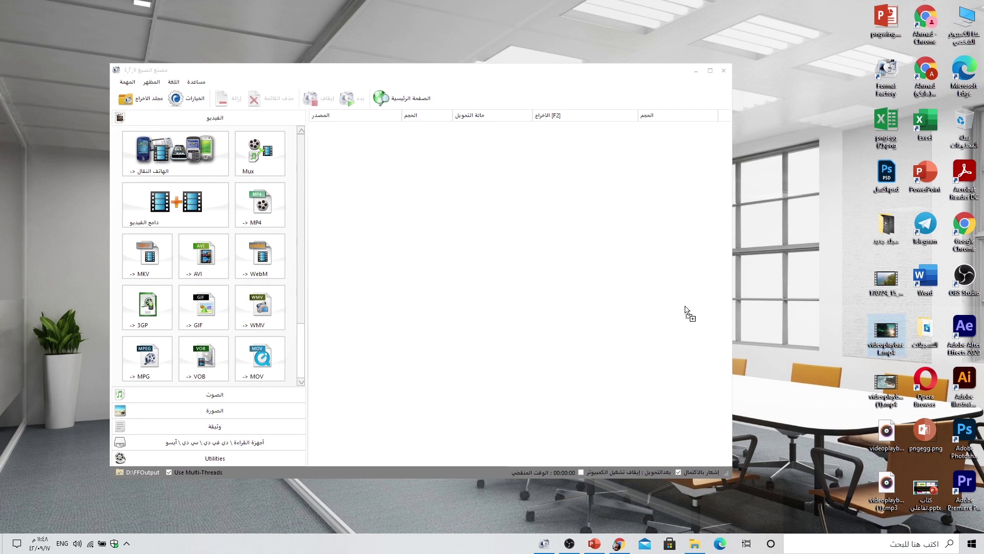
- Queue videoplayback.mp4 for MP3 conversion, then close Format Factory
{"action": "scroll", "coordinate": [353, 260], "scroll_direction": "down", "scroll_amount": 1}
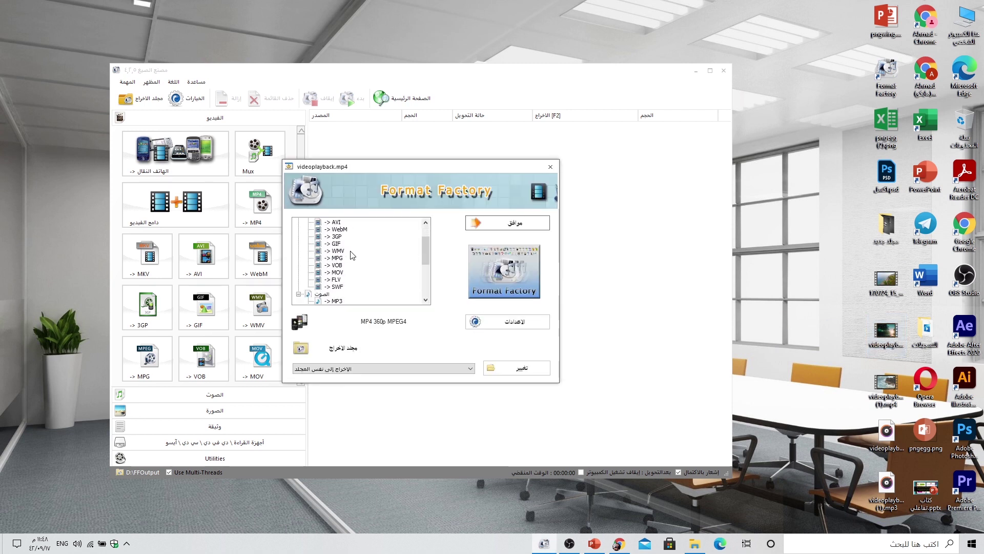
{"action": "scroll", "coordinate": [352, 260], "scroll_direction": "down", "scroll_amount": 1}
{"action": "scroll", "coordinate": [352, 260], "scroll_direction": "down", "scroll_amount": 1}
{"action": "left_click", "coordinate": [341, 258]}
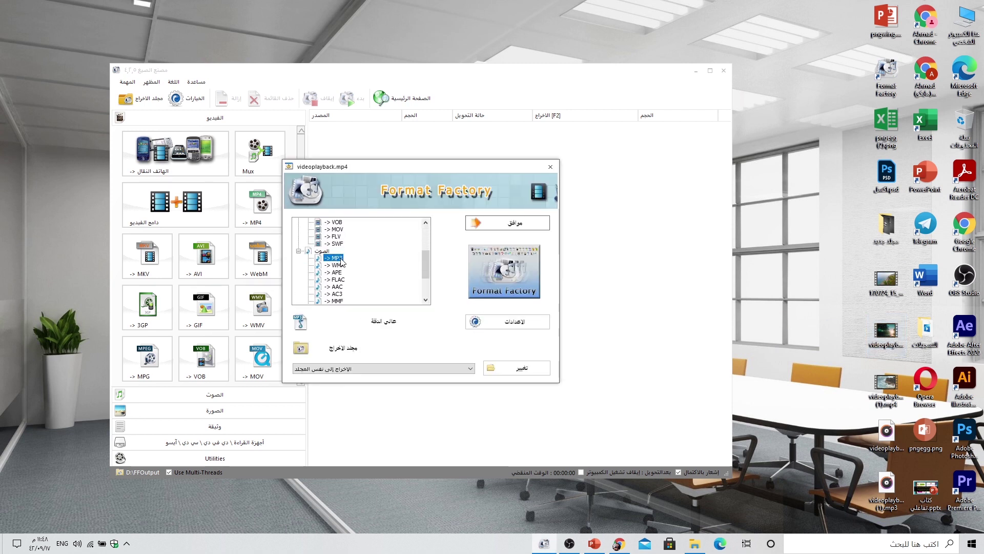
{"action": "left_click", "coordinate": [507, 223]}
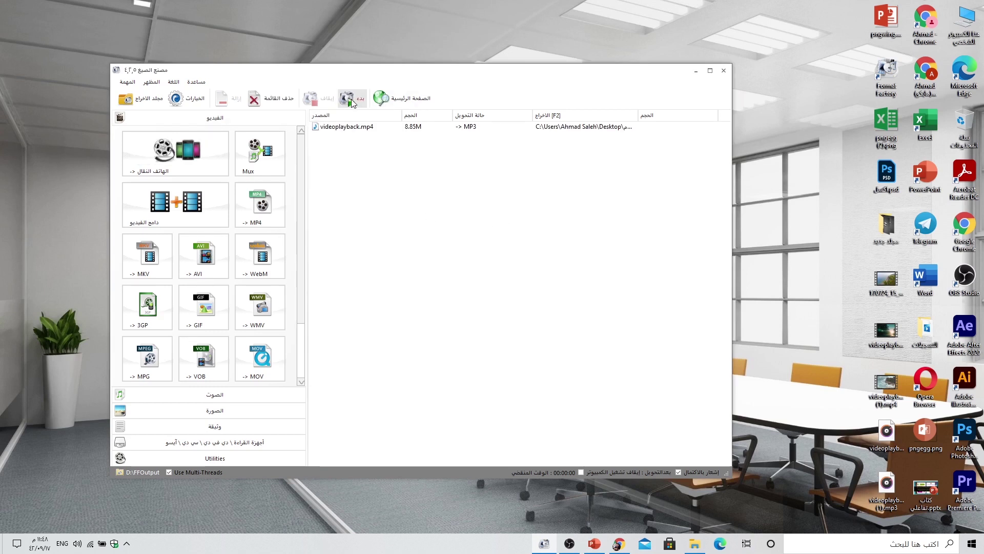
{"action": "left_click", "coordinate": [724, 71]}
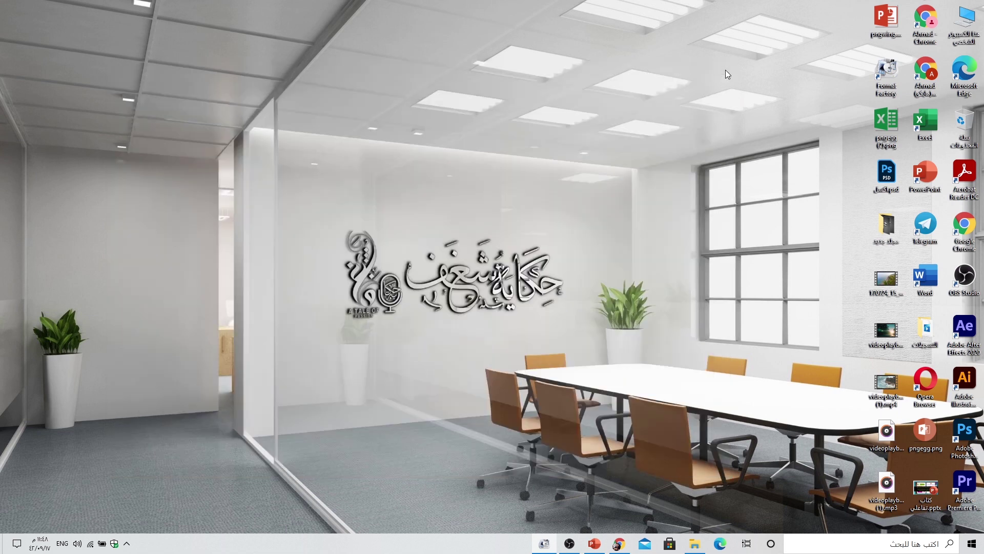
- Insert videoplayback.mp3 from the desktop onto slide 2 via Audio on My PC
{"action": "left_click", "coordinate": [595, 543]}
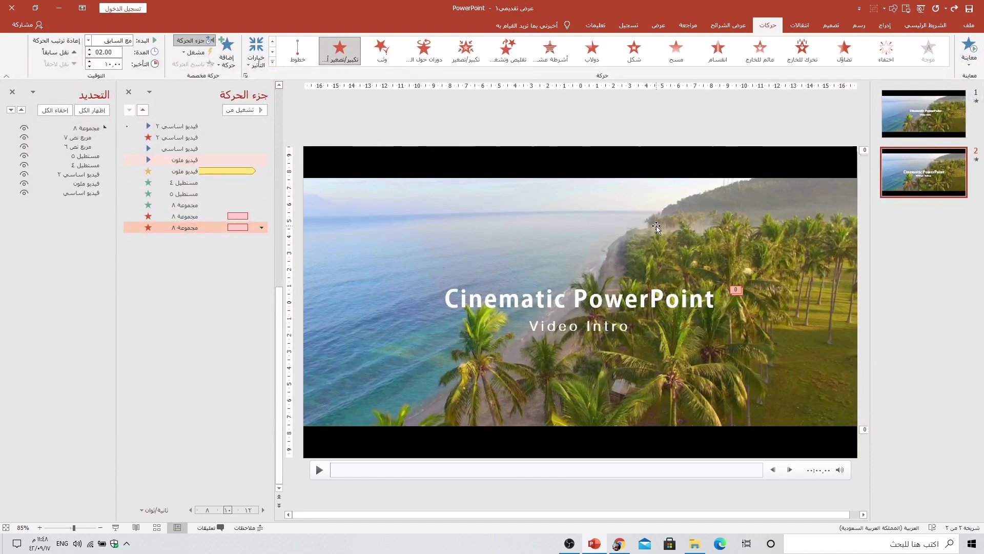
{"action": "left_click", "coordinate": [885, 26]}
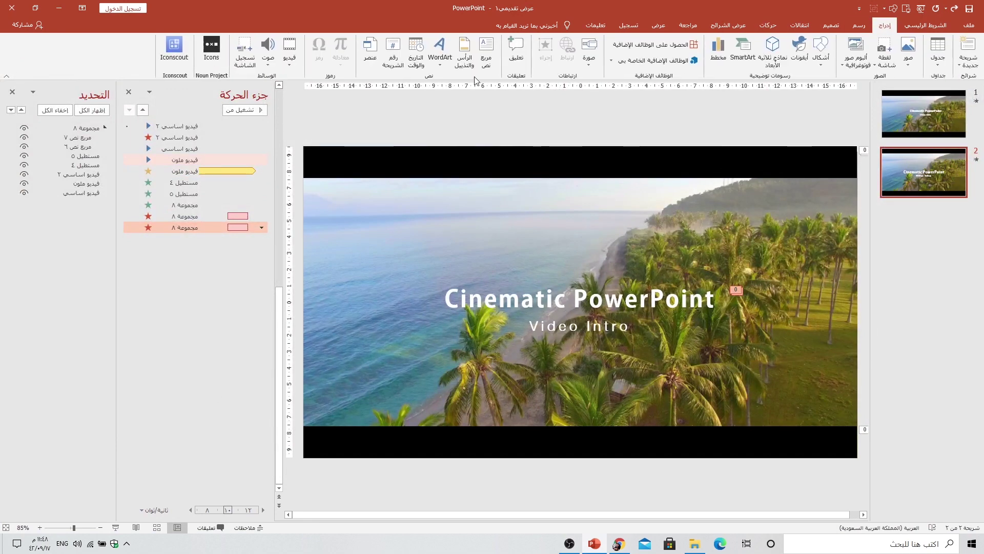
{"action": "left_click", "coordinate": [275, 63]}
{"action": "left_click", "coordinate": [231, 80]}
{"action": "left_click", "coordinate": [355, 107]}
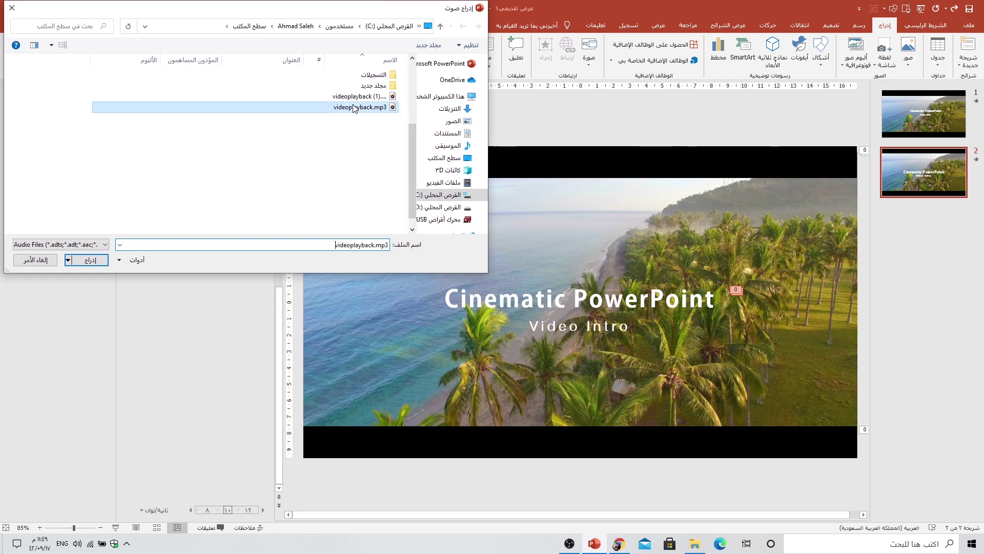
{"action": "left_click", "coordinate": [88, 261]}
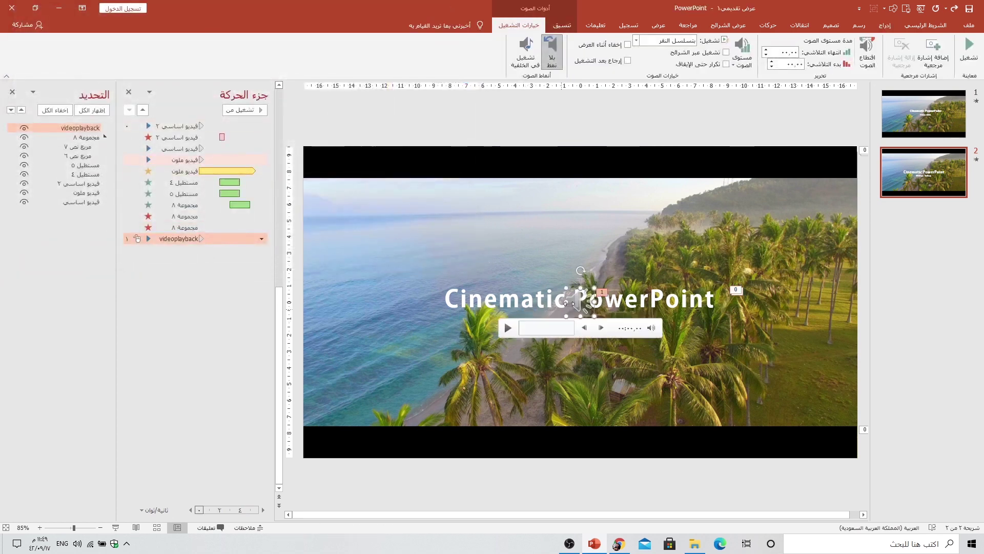
- Place the speaker icon above the slide's top edge and briefly preview the audio
{"action": "left_click_drag", "start_coordinate": [575, 299], "coordinate": [508, 125]}
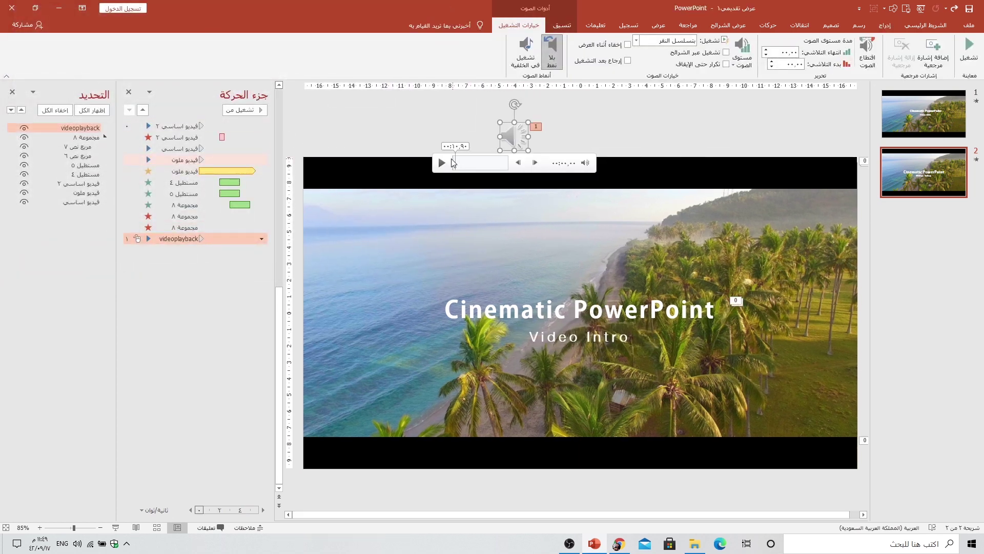
{"action": "left_click", "coordinate": [442, 163]}
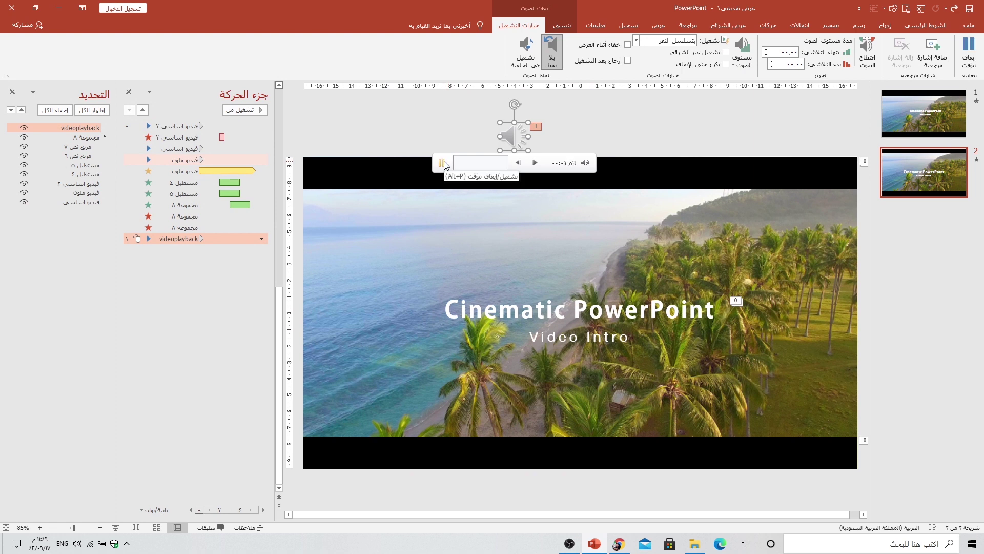
{"action": "left_click", "coordinate": [442, 163]}
{"action": "left_click", "coordinate": [372, 232]}
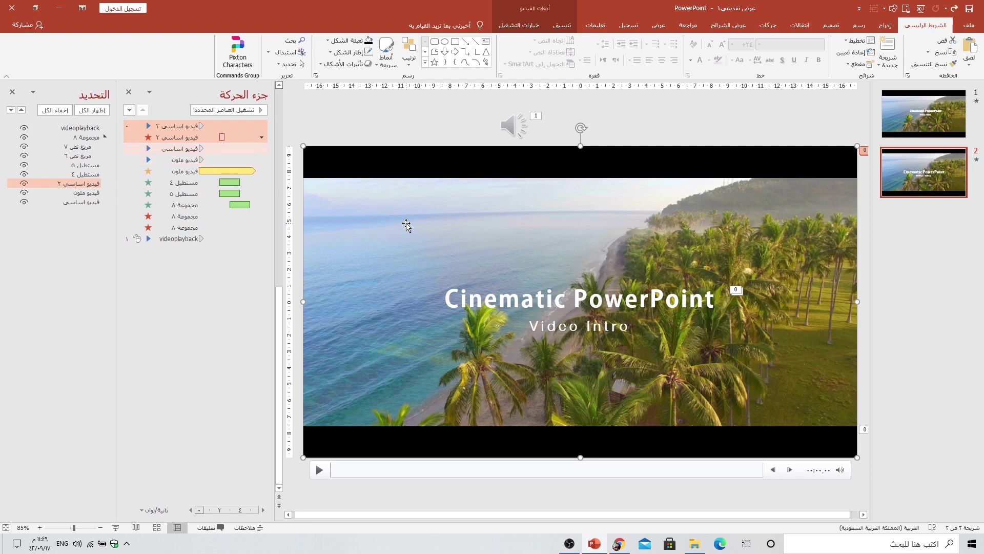
- Check the video's trim end time without changes, then select and nudge the speaker icon left
{"action": "left_click", "coordinate": [518, 25]}
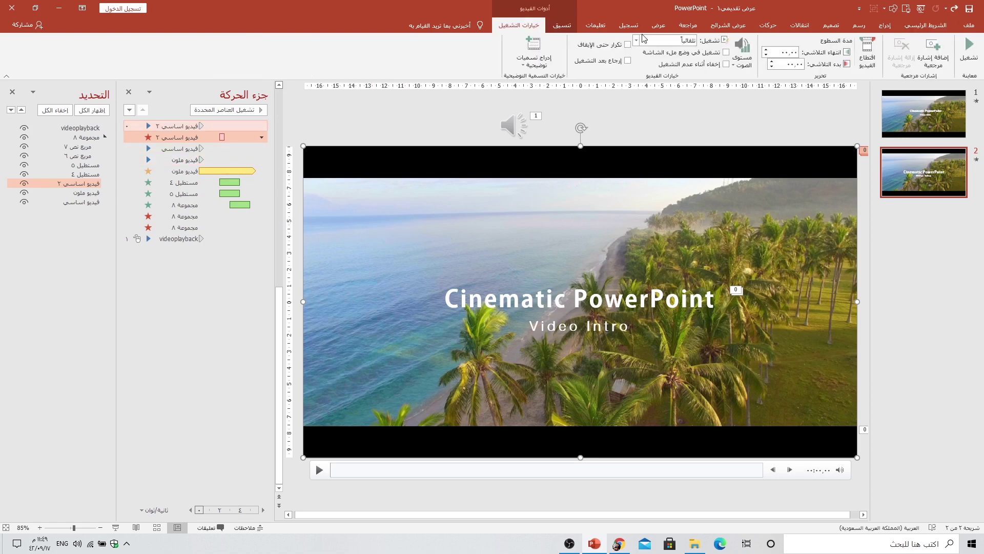
{"action": "left_click", "coordinate": [866, 59]}
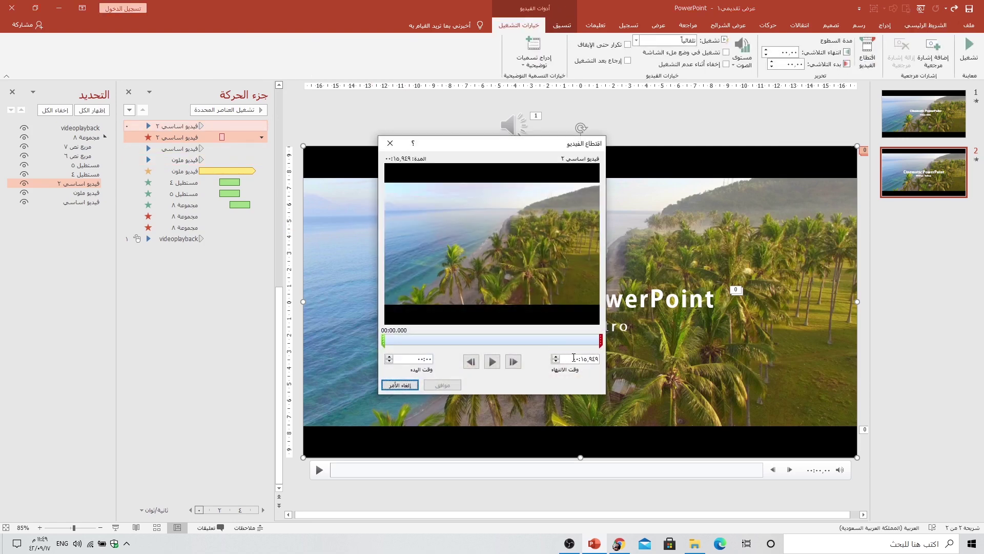
{"action": "left_click_drag", "start_coordinate": [570, 358], "coordinate": [609, 365]}
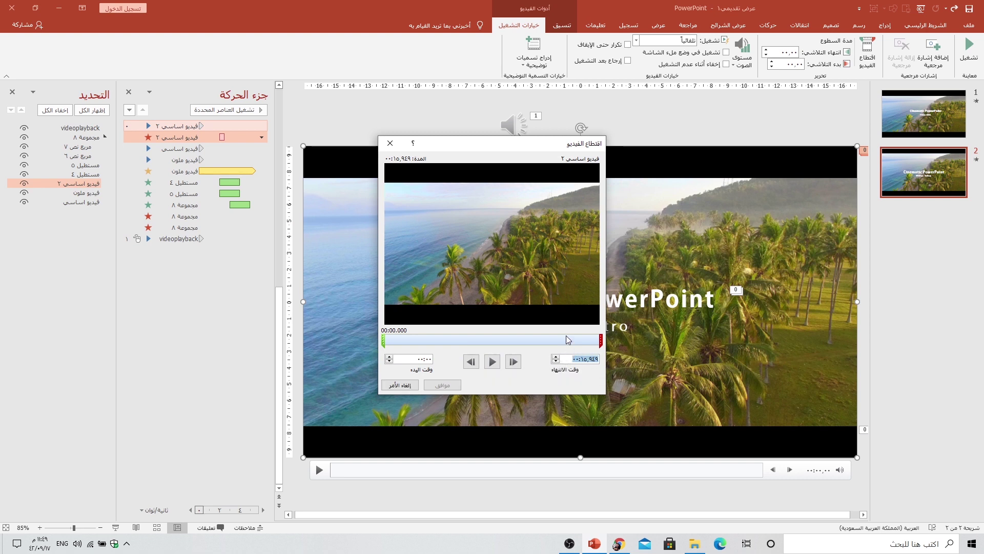
{"action": "left_click", "coordinate": [400, 384]}
{"action": "left_click", "coordinate": [509, 135]}
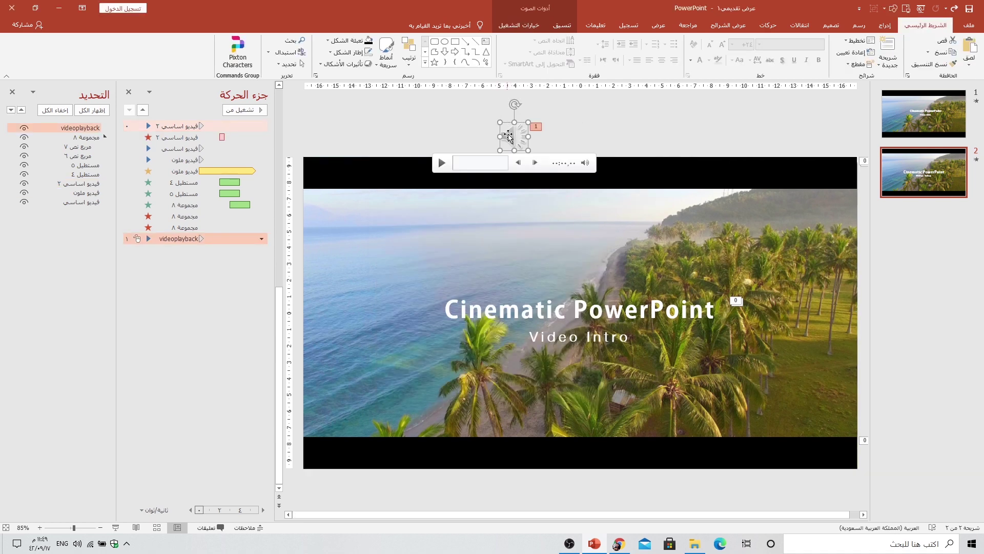
{"action": "left_click_drag", "start_coordinate": [508, 136], "coordinate": [499, 136]}
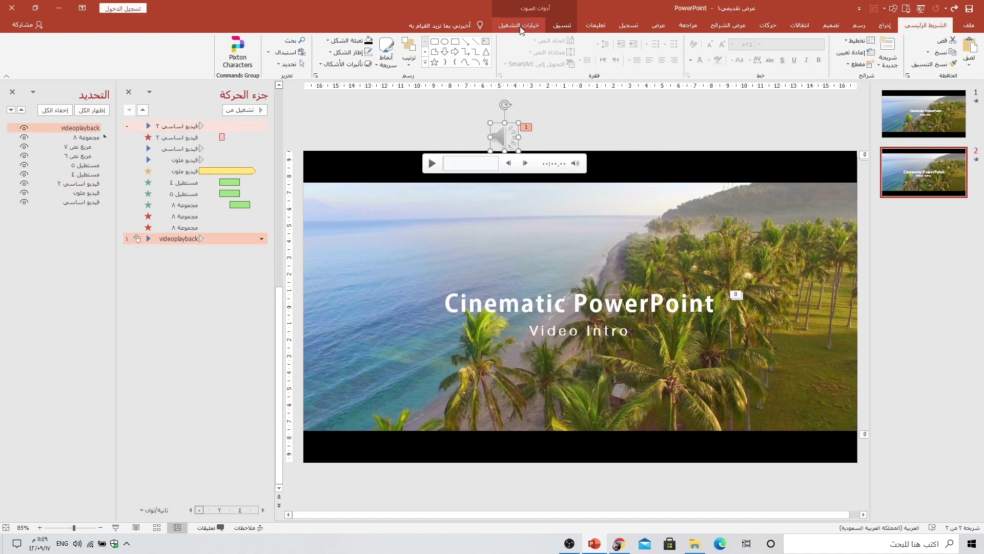
- Give the videoplayback audio a 3-second fade-out and 3-second fade-in
{"action": "left_click", "coordinate": [519, 26]}
{"action": "left_click", "coordinate": [788, 53]}
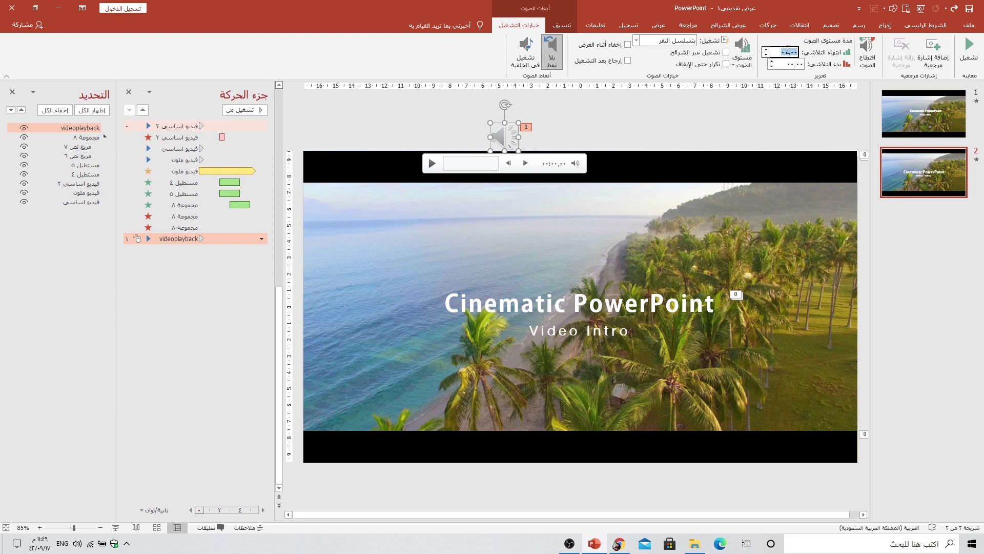
{"action": "type", "text": "3"}
{"action": "key", "text": "Return"}
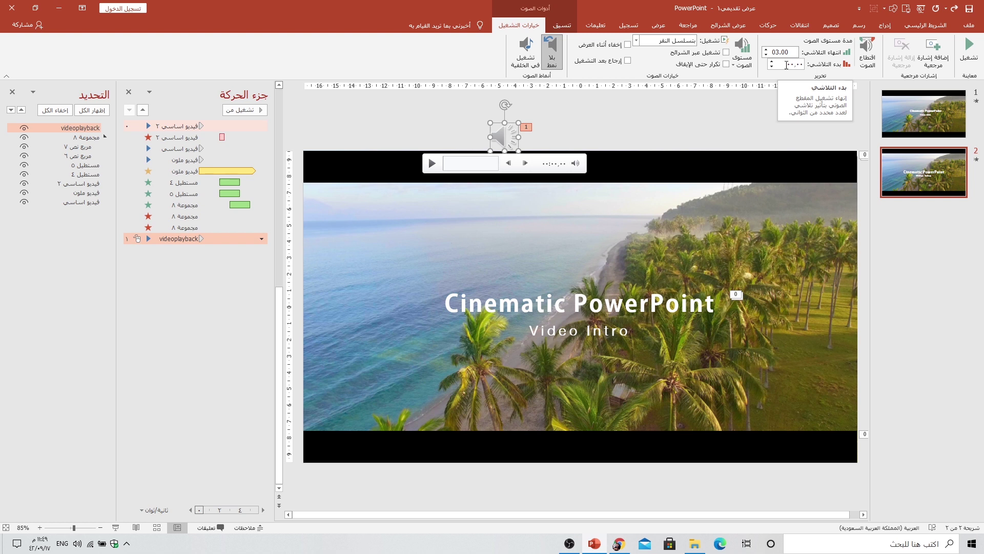
{"action": "left_click", "coordinate": [786, 65]}
{"action": "type", "text": "3"}
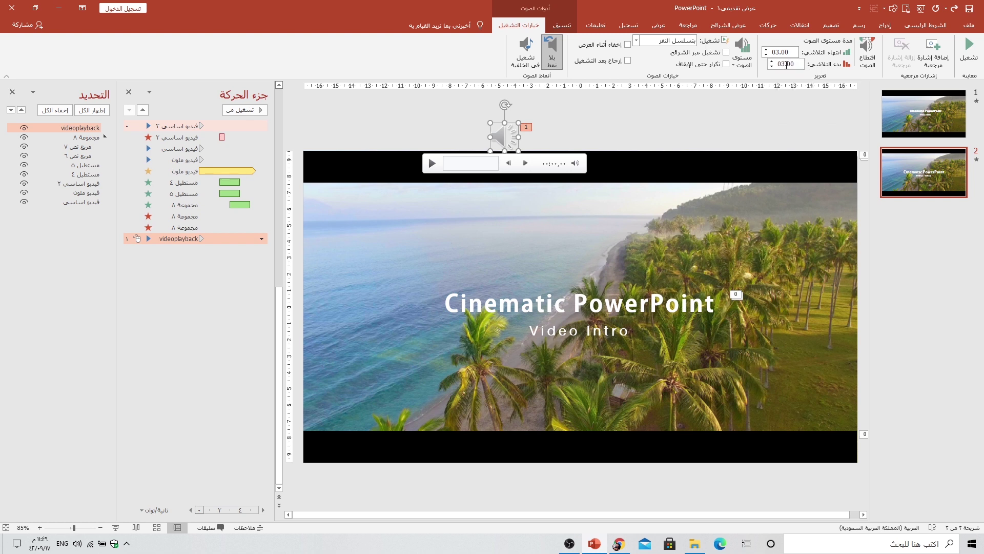
- Trim the audio so it ends at 00:15.949
{"action": "left_click", "coordinate": [867, 52]}
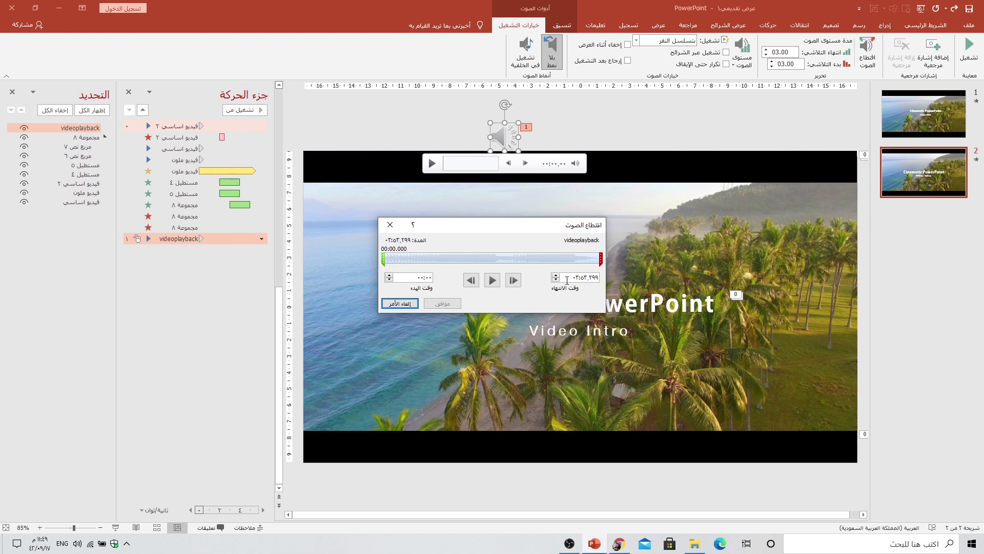
{"action": "left_click", "coordinate": [568, 279]}
{"action": "type", "text": "00:15.949"}
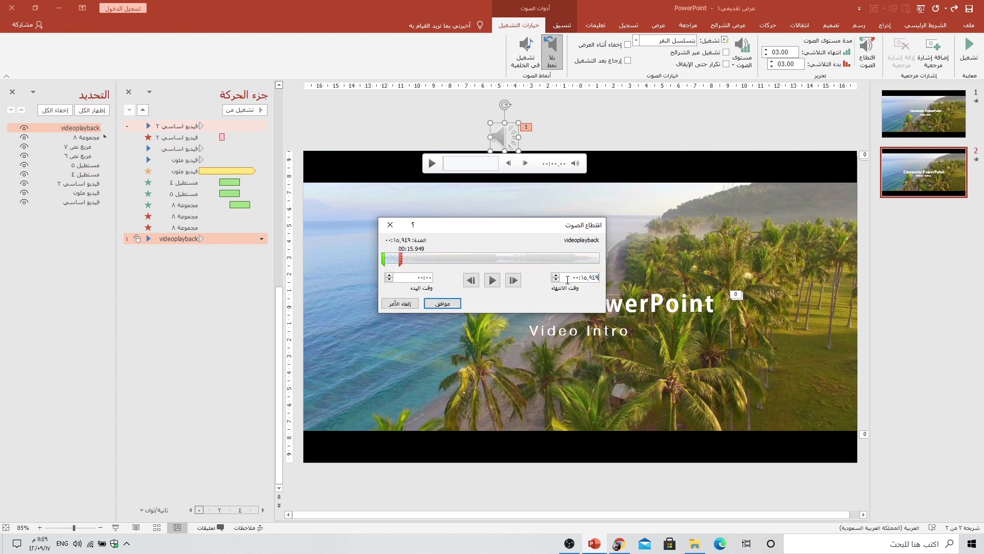
{"action": "left_click", "coordinate": [440, 305]}
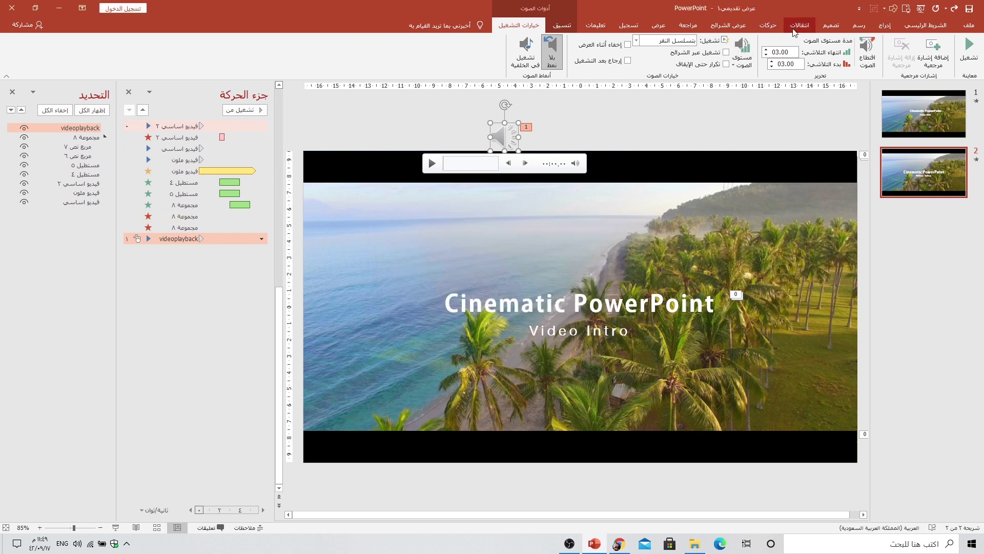
- Set the audio to start With Previous, move it after فيديو ملون, and preview the slide show
{"action": "left_click", "coordinate": [768, 25]}
{"action": "left_click", "coordinate": [89, 41]}
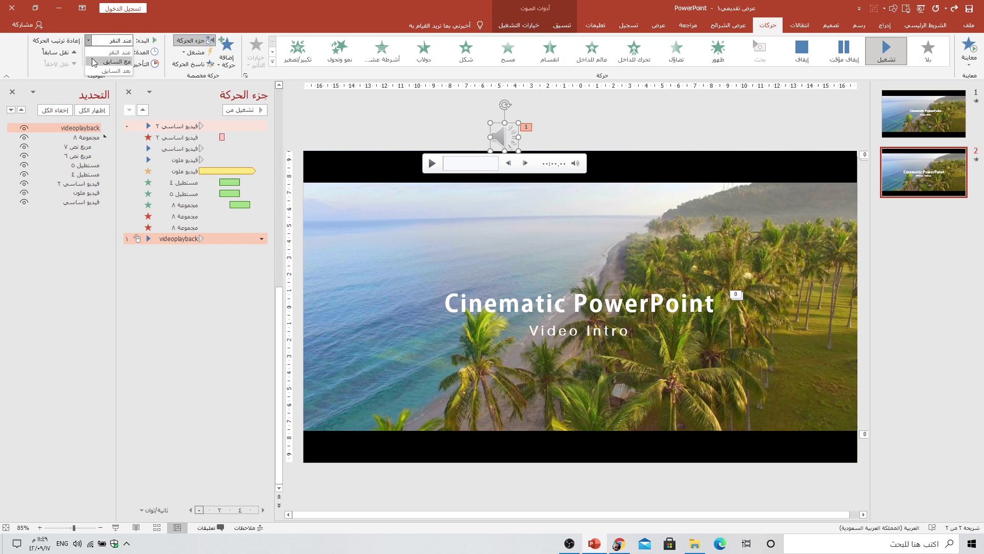
{"action": "left_click", "coordinate": [94, 62]}
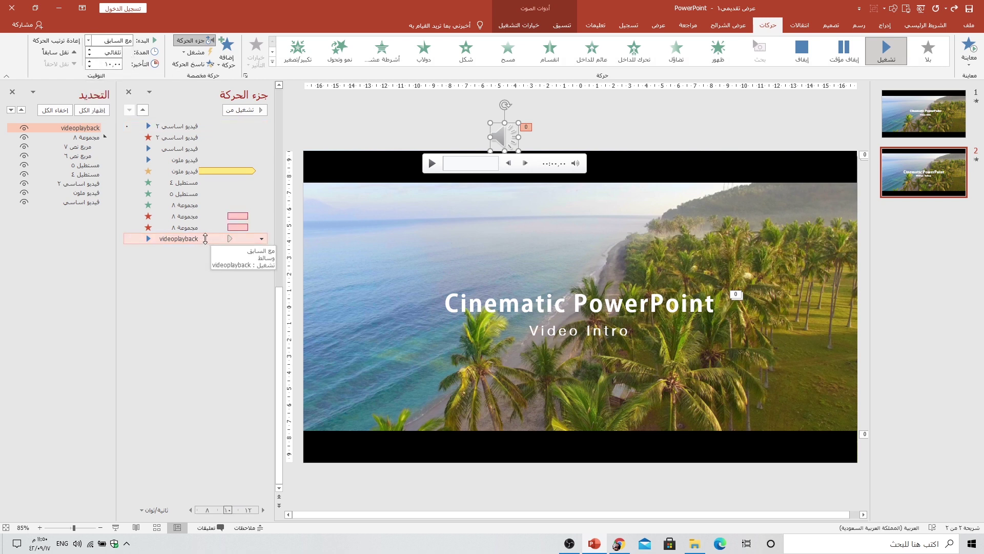
{"action": "left_click_drag", "start_coordinate": [205, 238], "coordinate": [203, 181]}
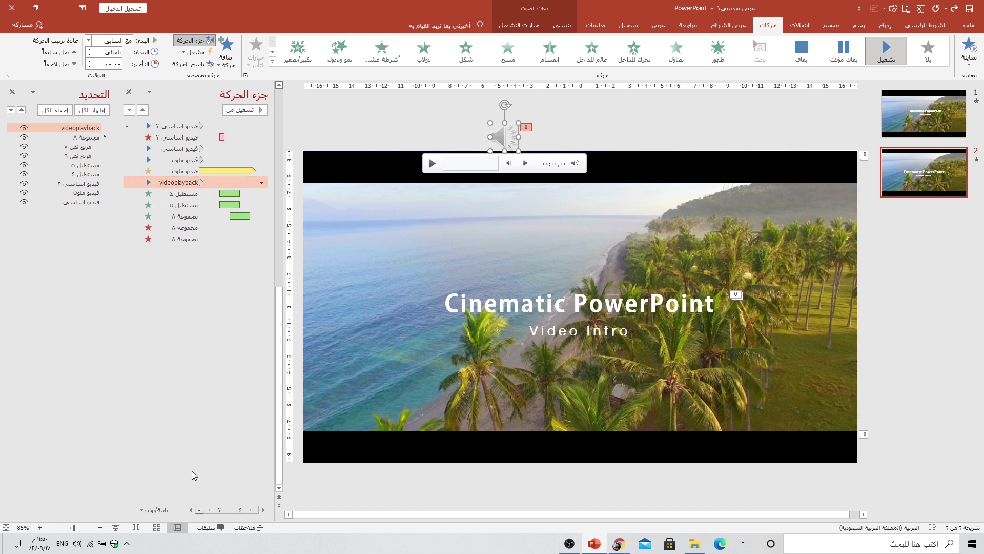
{"action": "left_click", "coordinate": [119, 524]}
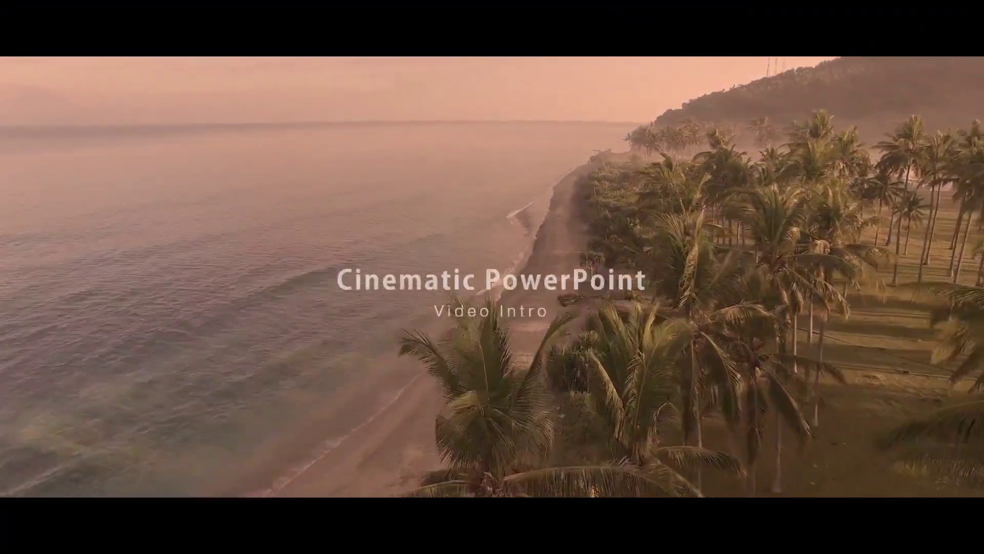
{"action": "key", "text": "Escape"}
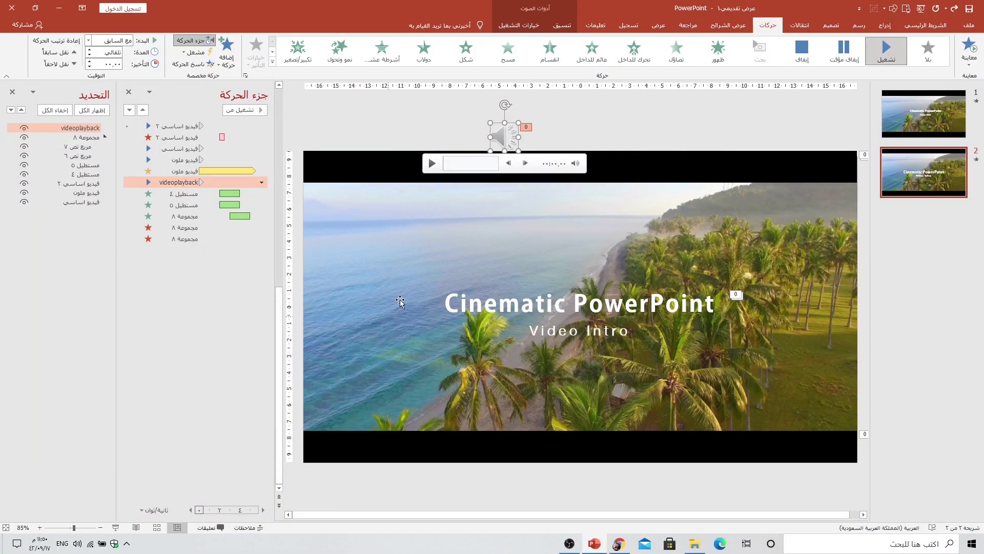
- Insert videoplayback (1).mp3 and place its speaker icon at the slide's top edge
{"action": "left_click", "coordinate": [890, 27]}
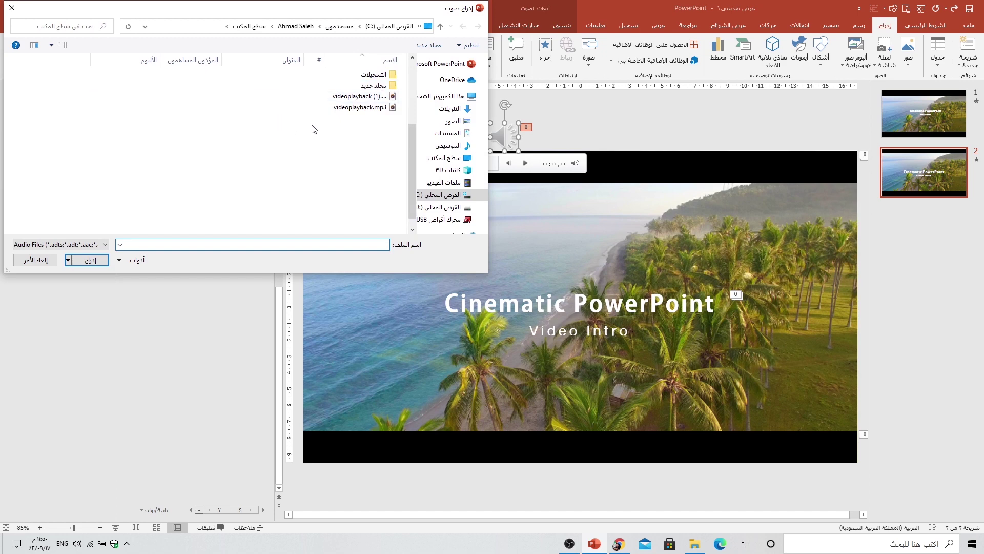
{"action": "left_click", "coordinate": [388, 98]}
{"action": "left_click", "coordinate": [87, 260]}
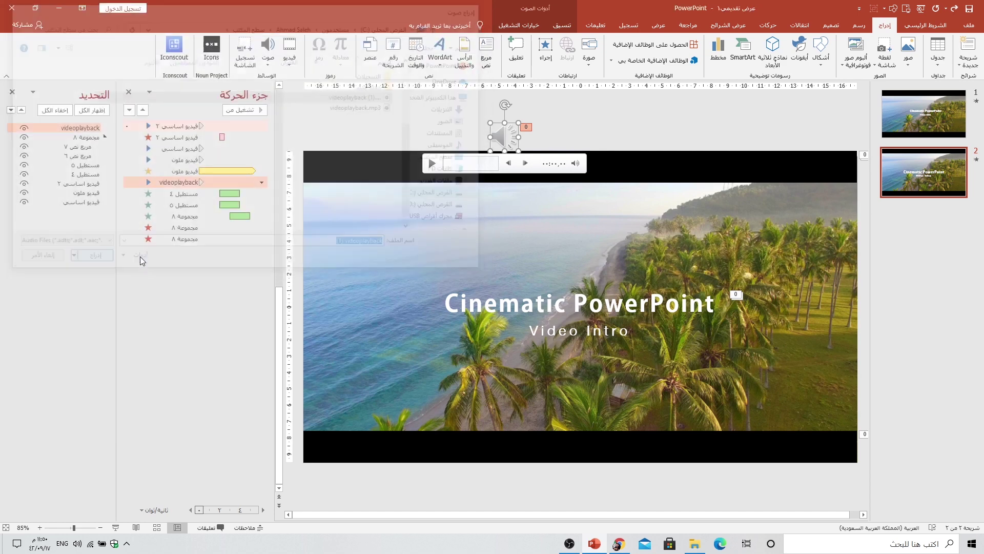
{"action": "left_click_drag", "start_coordinate": [574, 298], "coordinate": [642, 123]}
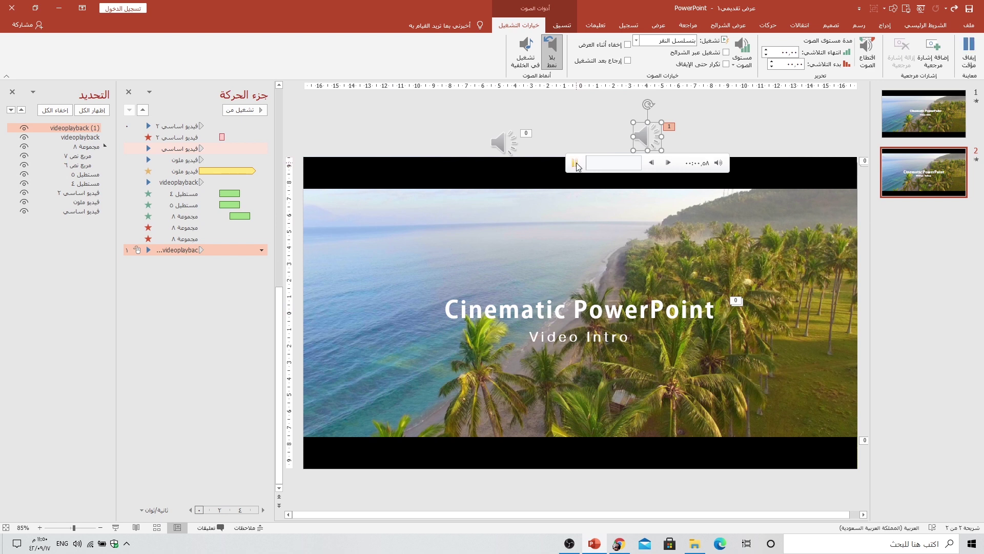
{"action": "left_click", "coordinate": [575, 164]}
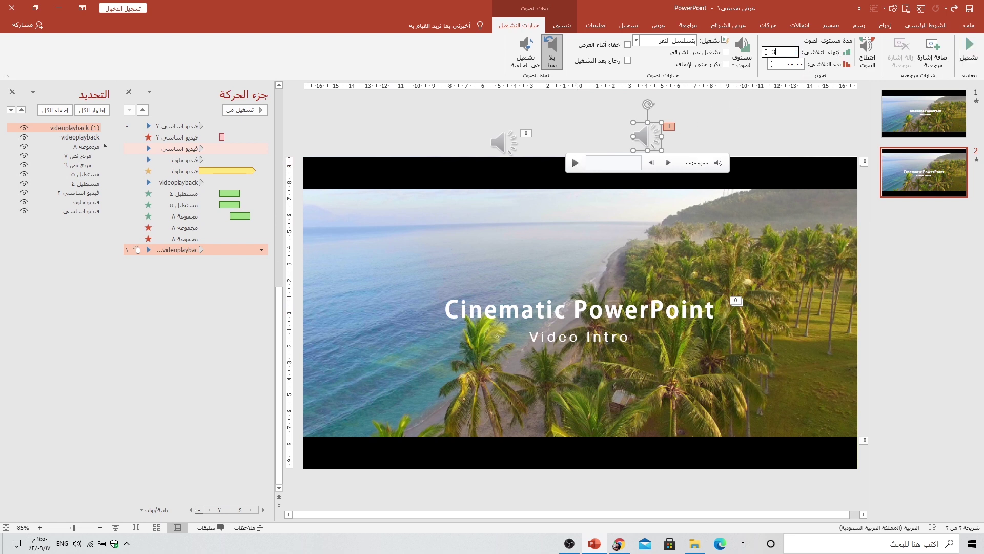
- Give the music a 3-second fade-in, trim it to end at 00:15.949, and move it above مستطيل ٤
{"action": "left_click", "coordinate": [791, 63]}
{"action": "type", "text": "3"}
{"action": "key", "text": "Return"}
{"action": "left_click", "coordinate": [858, 67]}
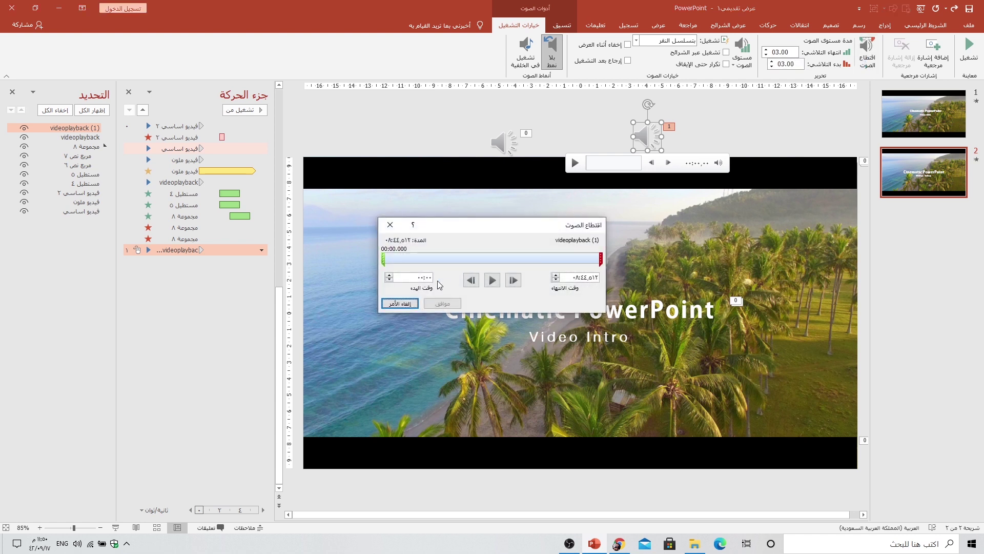
{"action": "key", "text": "ctrl+v"}
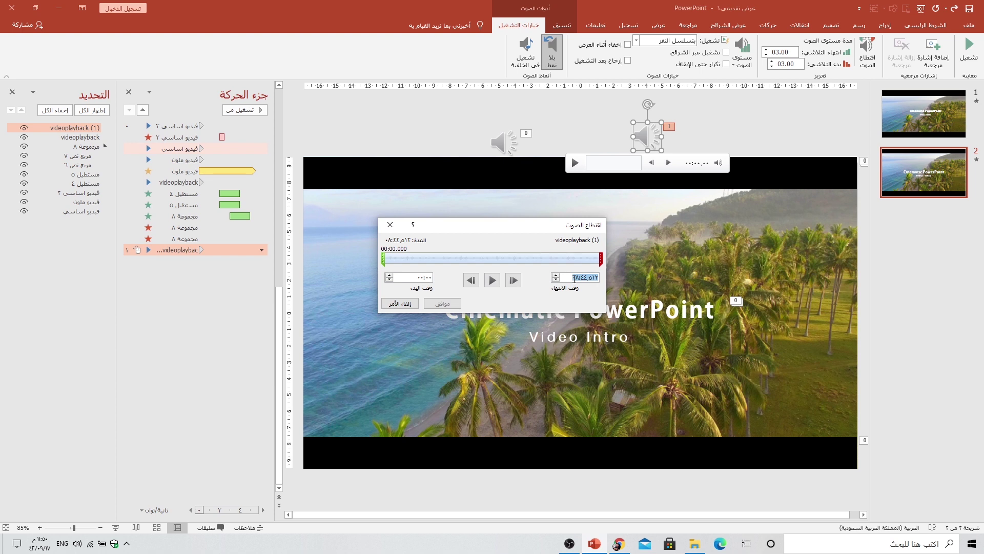
{"action": "left_click", "coordinate": [442, 303]}
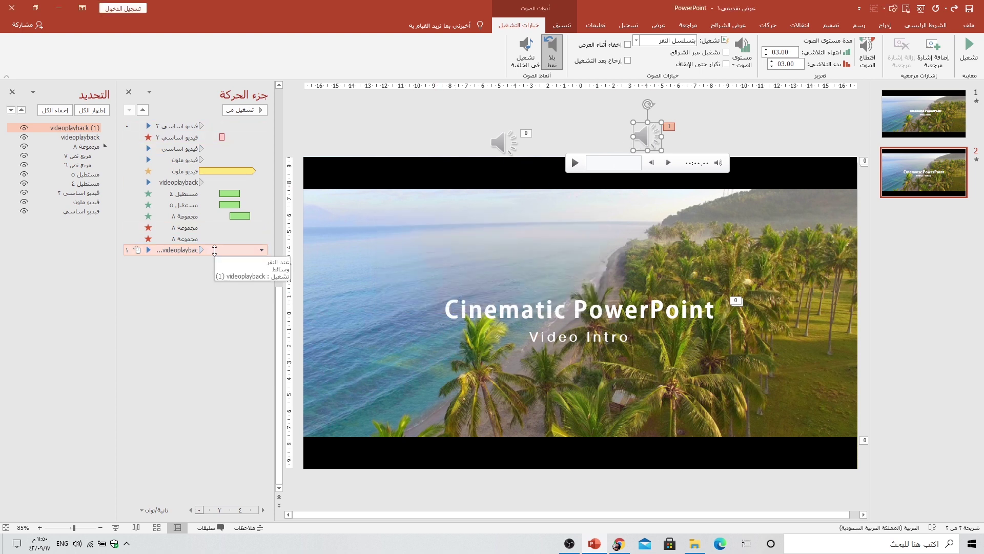
{"action": "left_click_drag", "start_coordinate": [217, 250], "coordinate": [216, 190]}
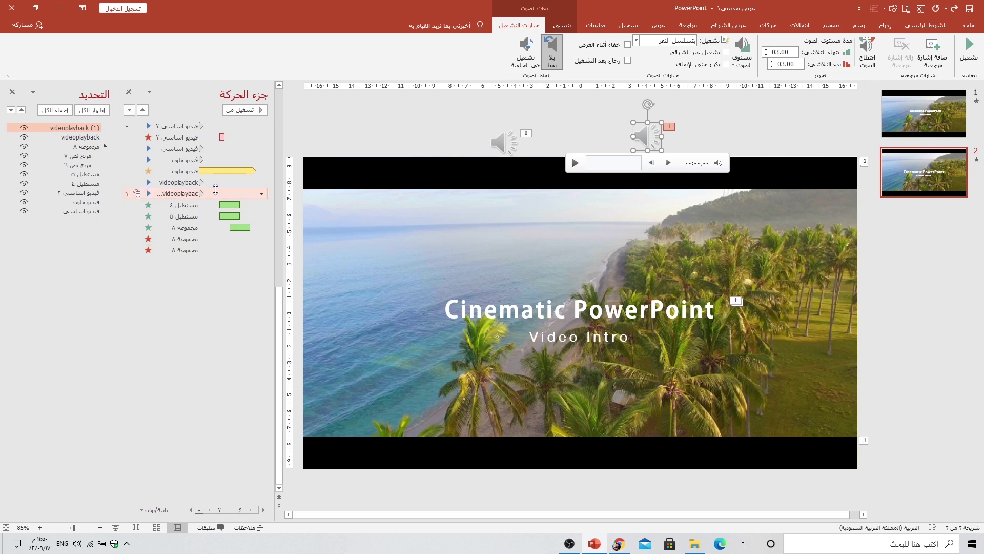
- Make the music start With Previous and preview the slide full-screen
{"action": "left_click", "coordinate": [762, 27]}
{"action": "left_click", "coordinate": [88, 41]}
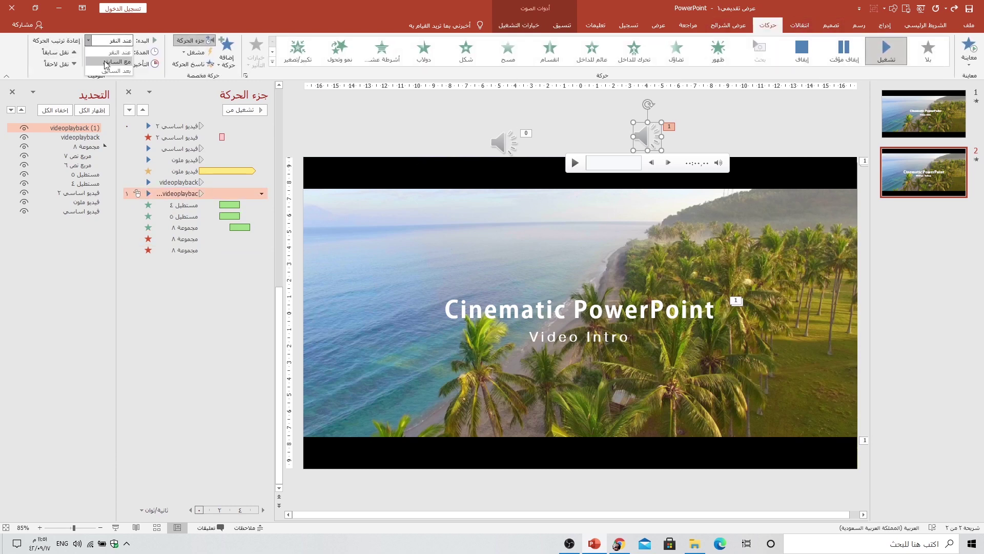
{"action": "left_click", "coordinate": [105, 61]}
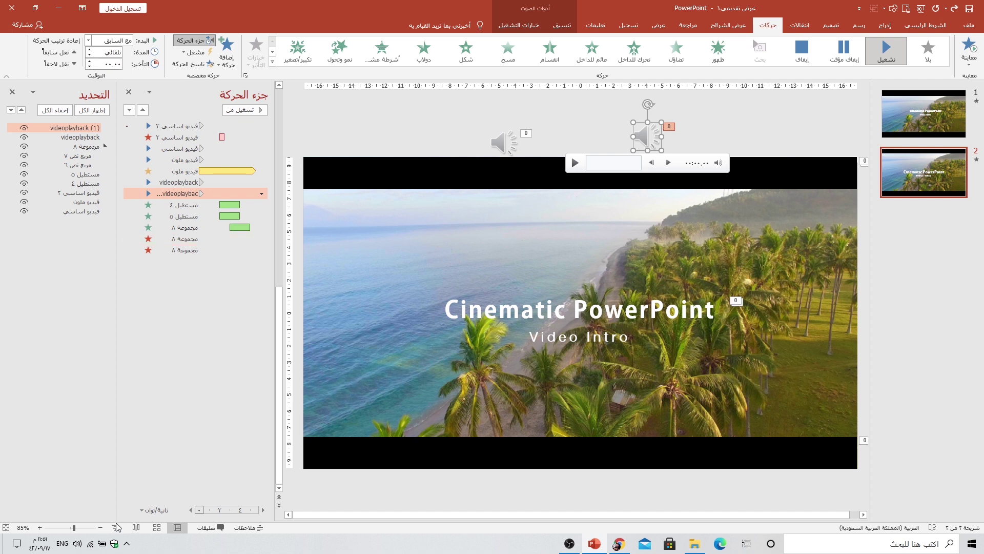
{"action": "key", "text": "shift+F5"}
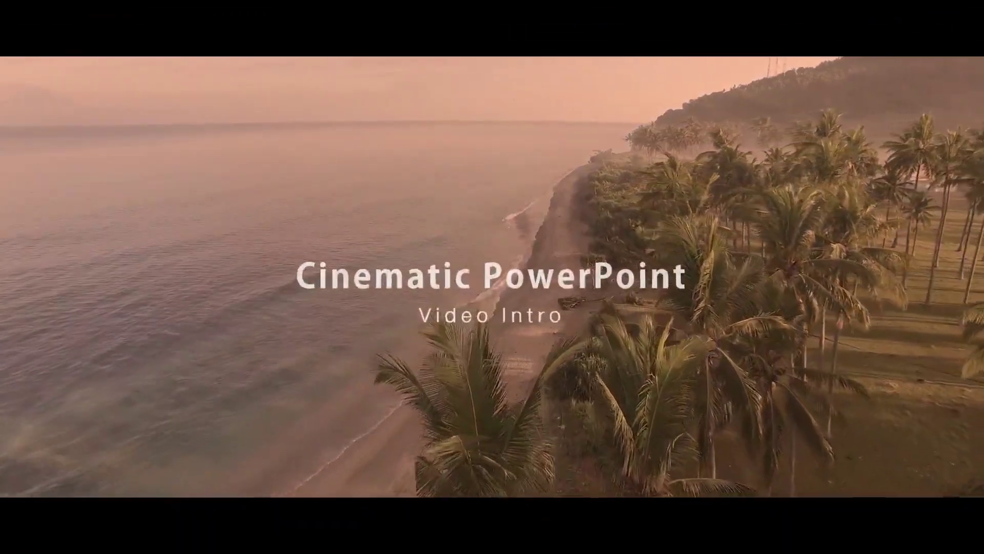
{"action": "key", "text": "Escape"}
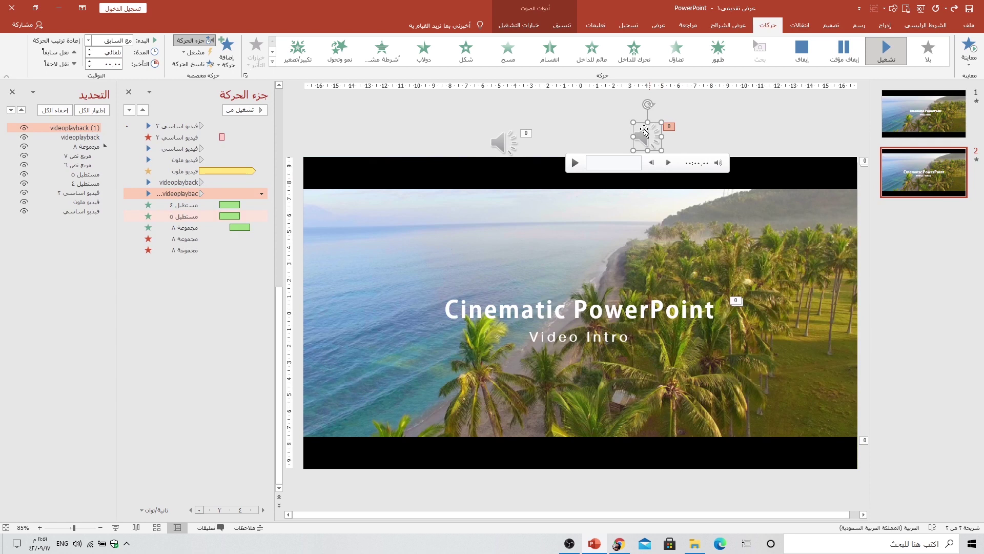
- Set the music volume to Medium and replay the slide show to check it
{"action": "left_click", "coordinate": [519, 26]}
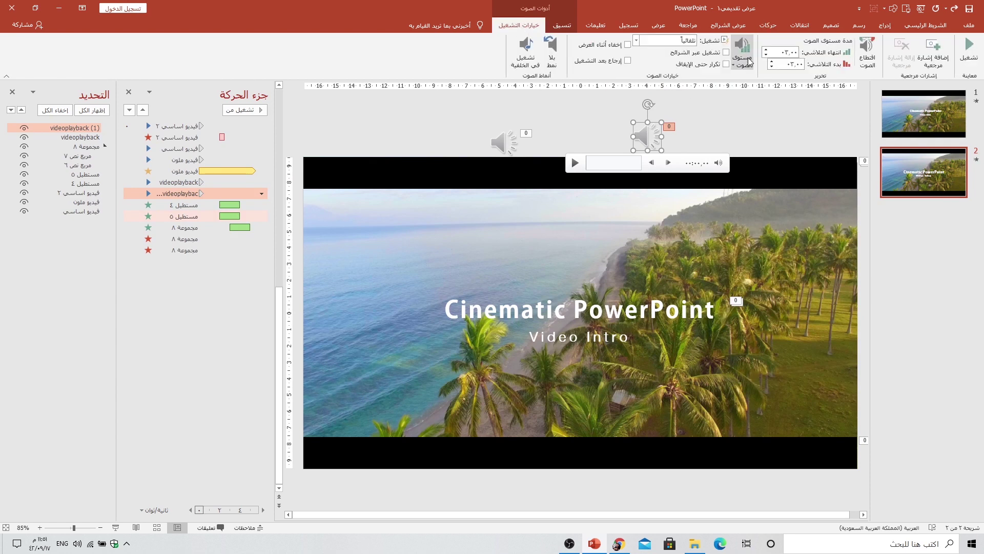
{"action": "left_click", "coordinate": [740, 66]}
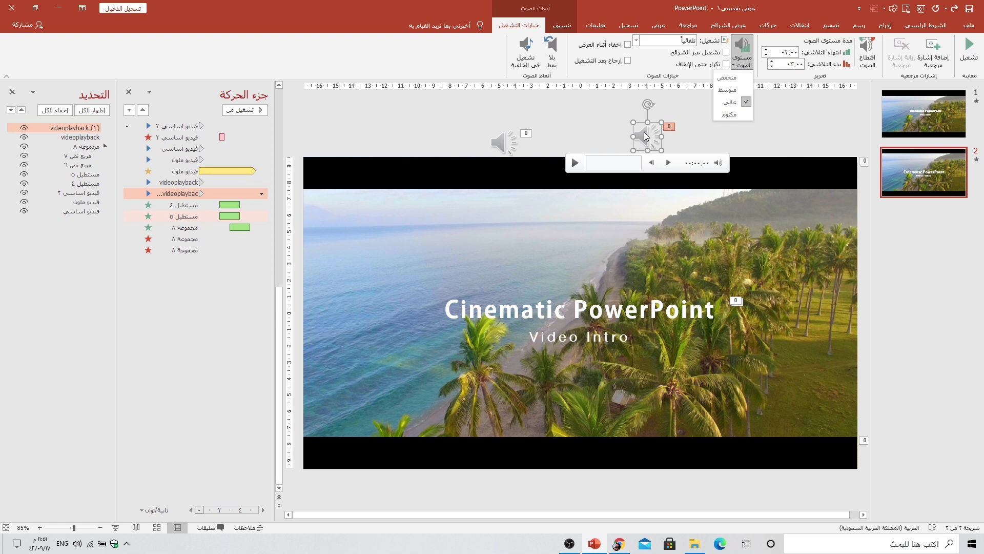
{"action": "left_click", "coordinate": [732, 87]}
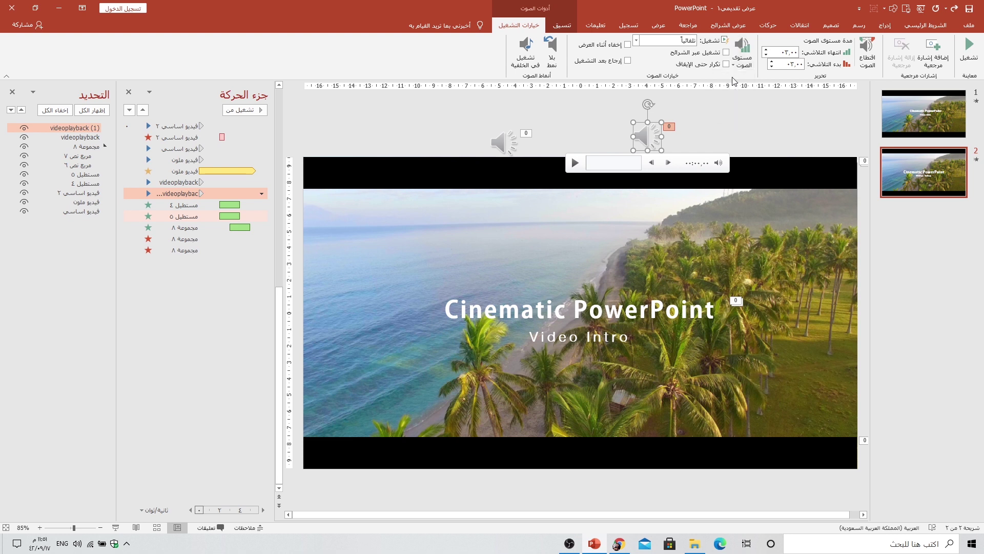
{"action": "left_click", "coordinate": [116, 529]}
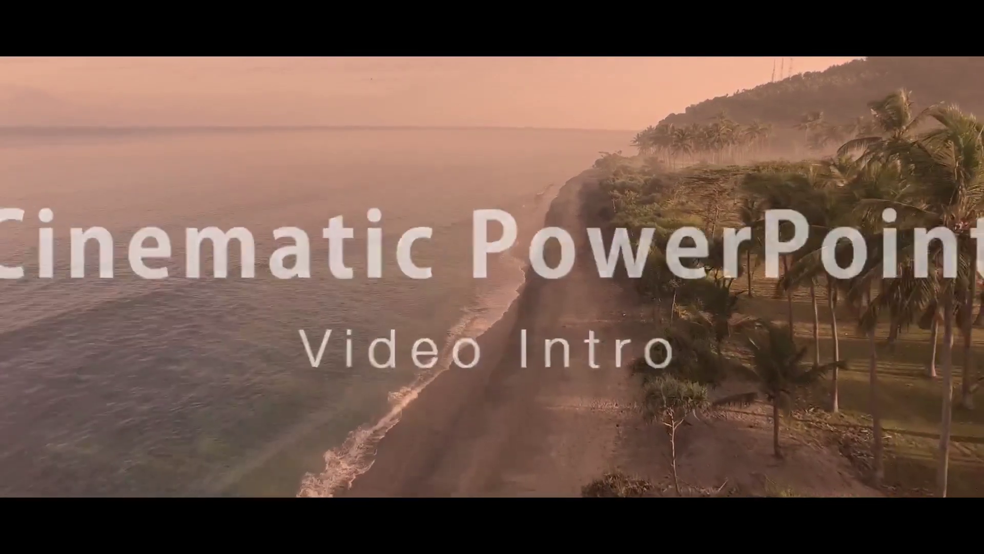
{"action": "key", "text": "Escape"}
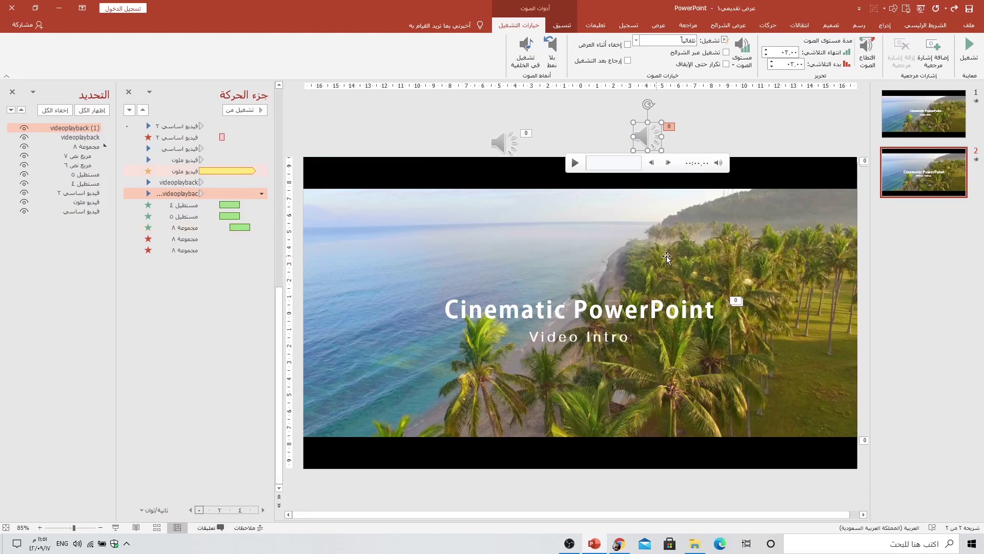
- Draw a rectangle covering the whole of slide 2
{"action": "left_click", "coordinate": [885, 25]}
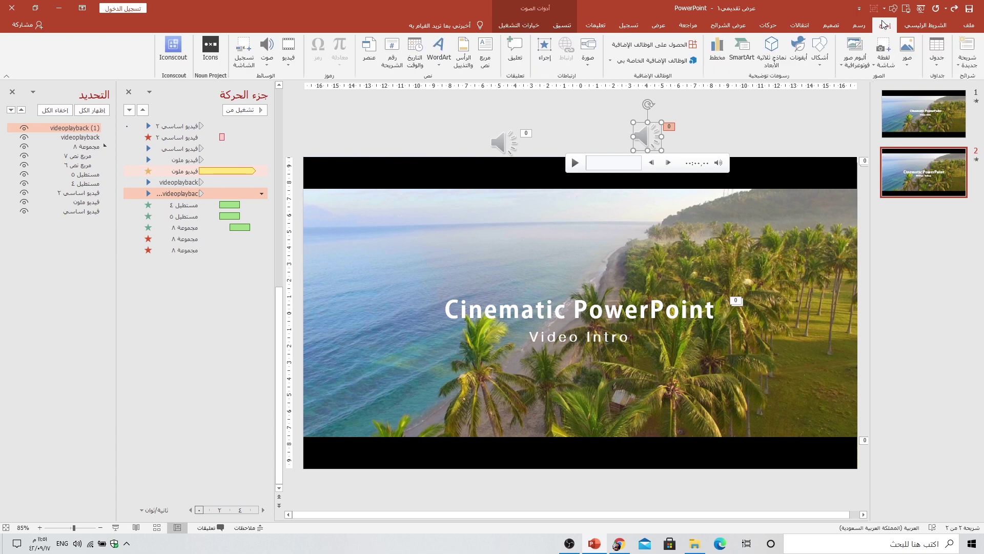
{"action": "left_click", "coordinate": [821, 54]}
{"action": "left_click", "coordinate": [795, 94]}
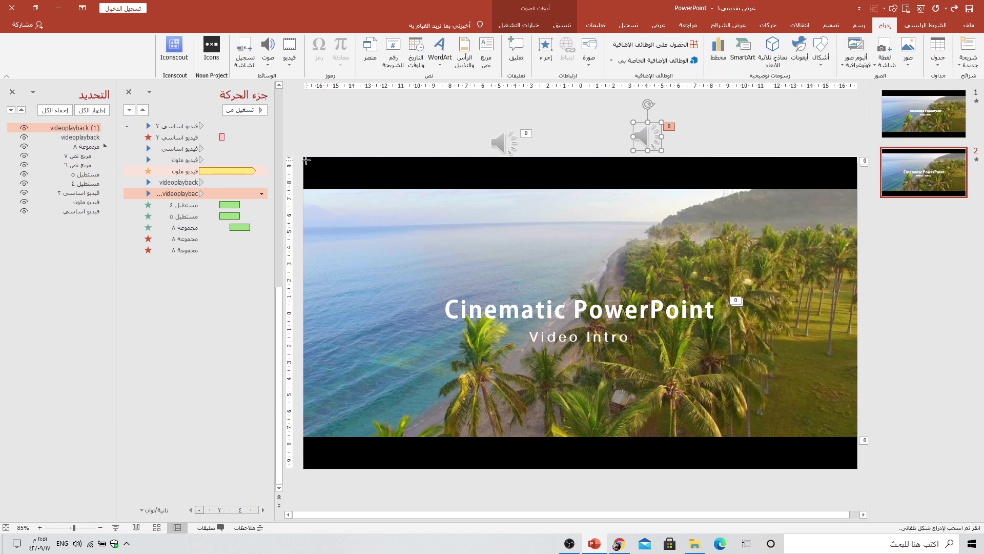
{"action": "left_click_drag", "start_coordinate": [306, 161], "coordinate": [858, 466]}
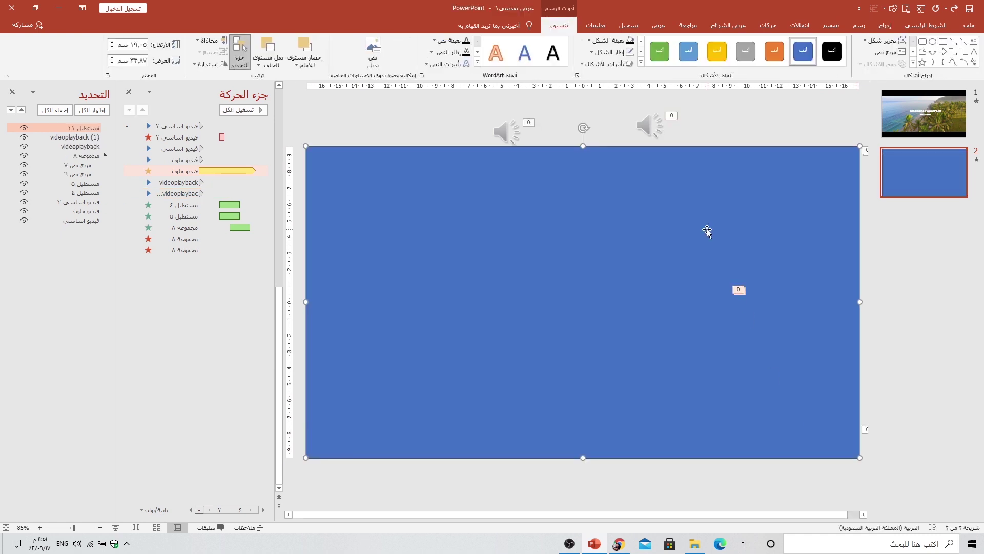
- Set the rectangle's outline and fill it solid black
{"action": "left_click", "coordinate": [608, 52]}
{"action": "left_click", "coordinate": [610, 142]}
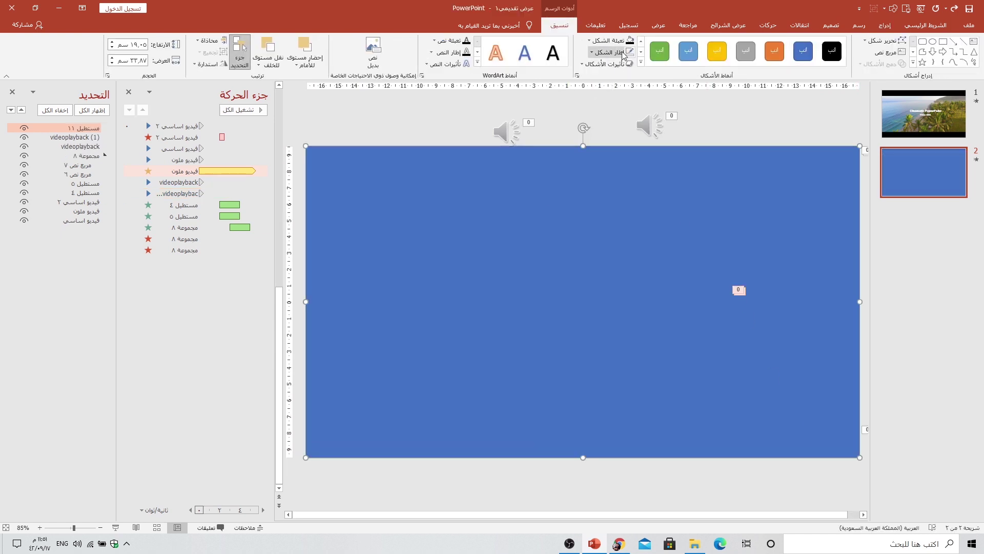
{"action": "left_click", "coordinate": [609, 40]}
{"action": "left_click", "coordinate": [622, 63]}
{"action": "left_click", "coordinate": [594, 213]}
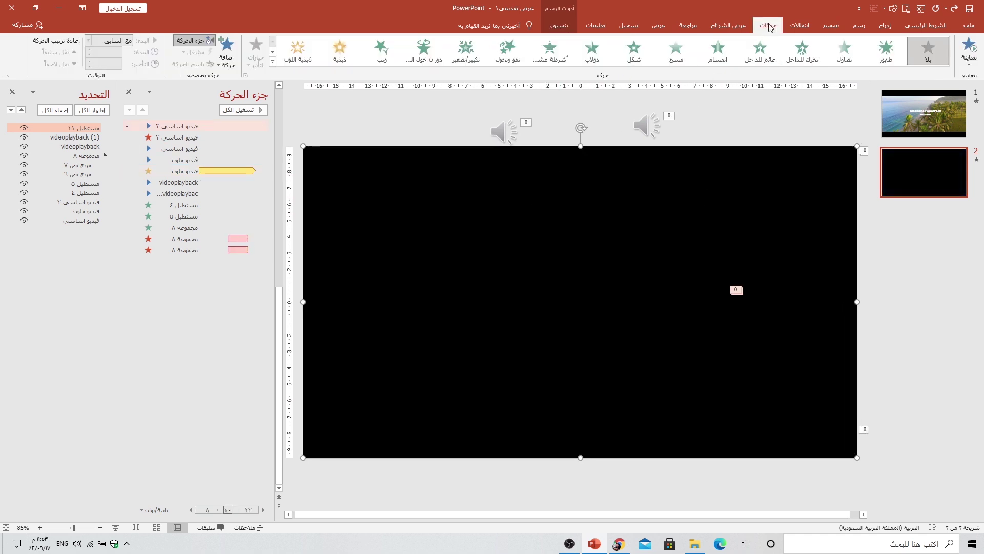
- Give the black rectangle a With Previous Fade of 02.50 s after a 12.00 s delay, then preview
{"action": "left_click", "coordinate": [227, 51]}
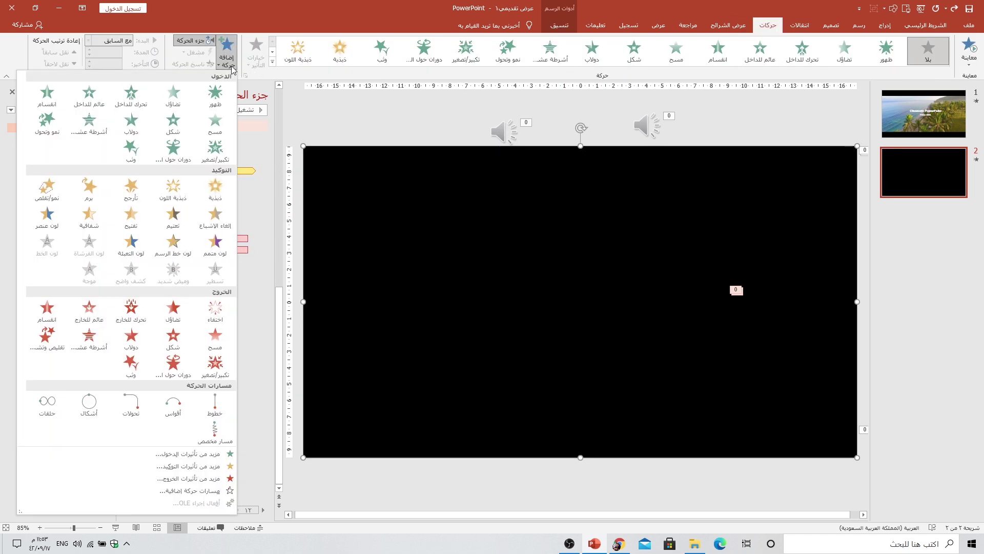
{"action": "left_click", "coordinate": [173, 97]}
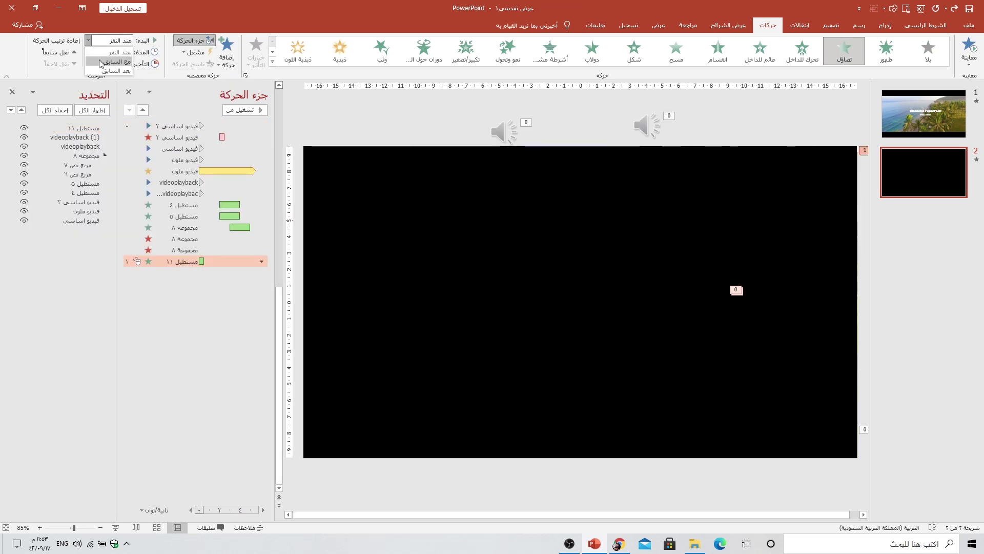
{"action": "left_click", "coordinate": [101, 52]}
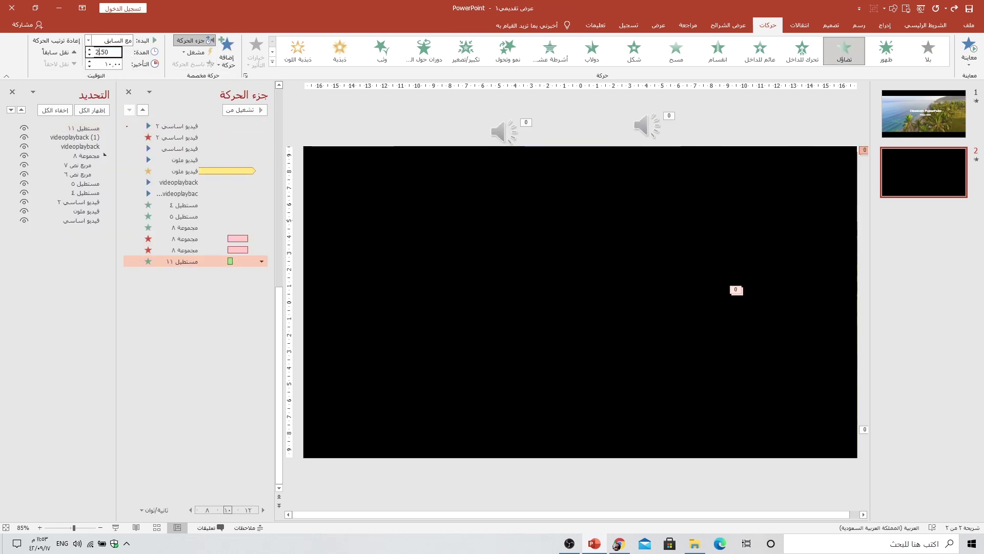
{"action": "left_click", "coordinate": [107, 65]}
{"action": "left_click", "coordinate": [107, 64]}
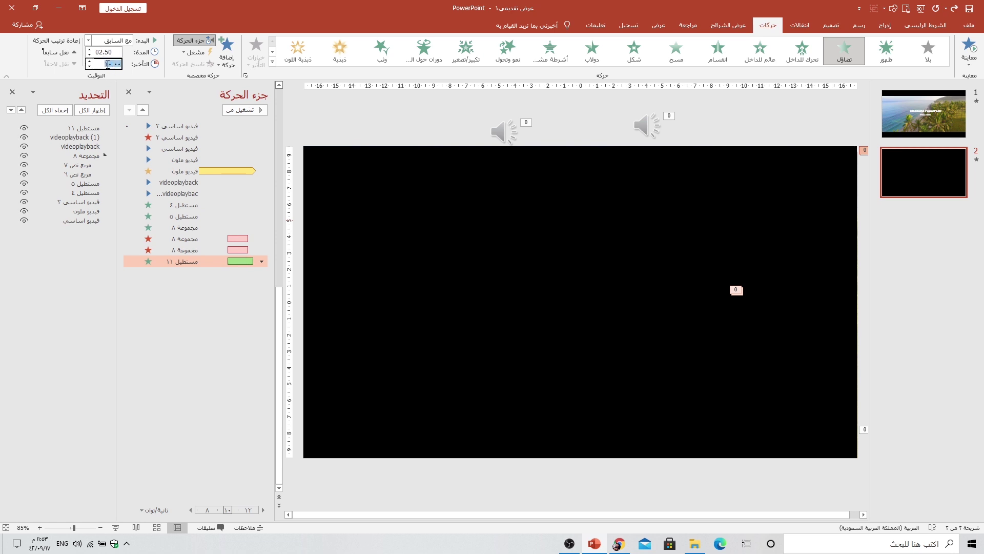
{"action": "type", "text": "12"}
{"action": "key", "text": "Return"}
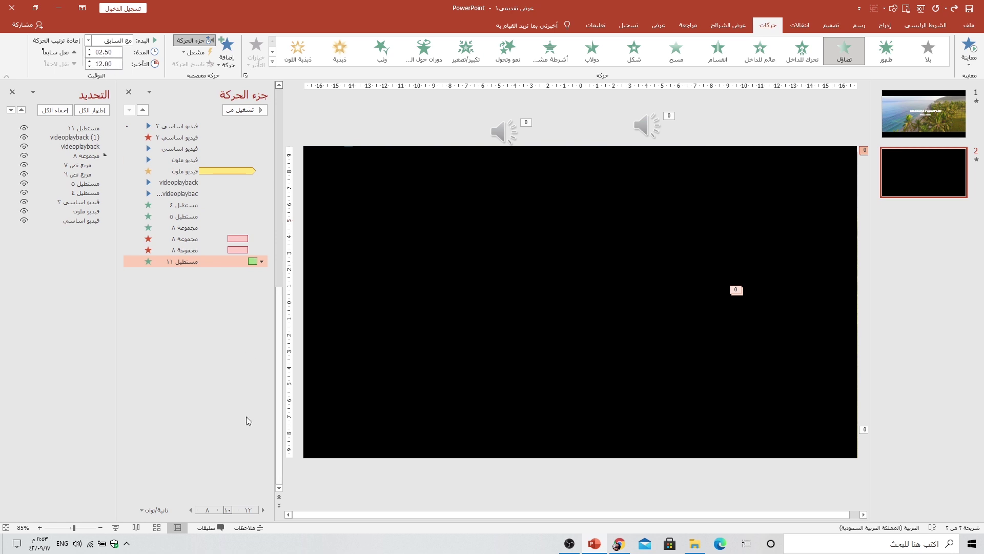
{"action": "left_click", "coordinate": [115, 527]}
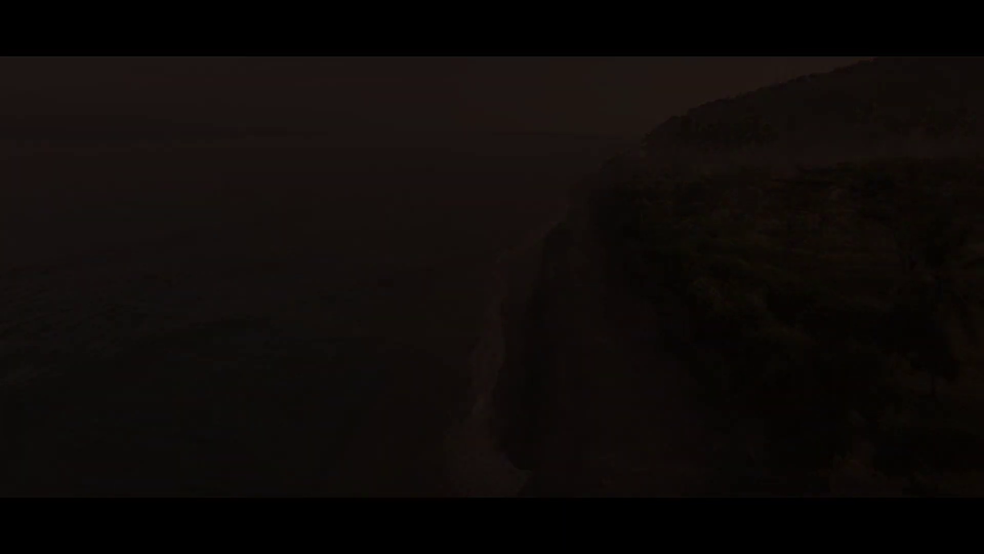
{"action": "key", "text": "Escape"}
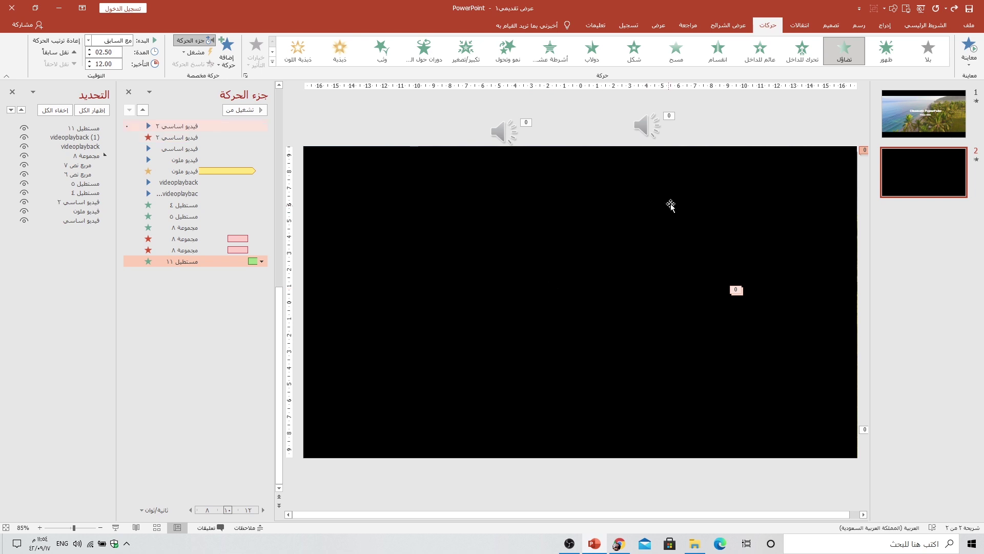
- Set slide 2 to advance automatically after 00:15.95 rather than on mouse click
{"action": "left_click", "coordinate": [799, 25]}
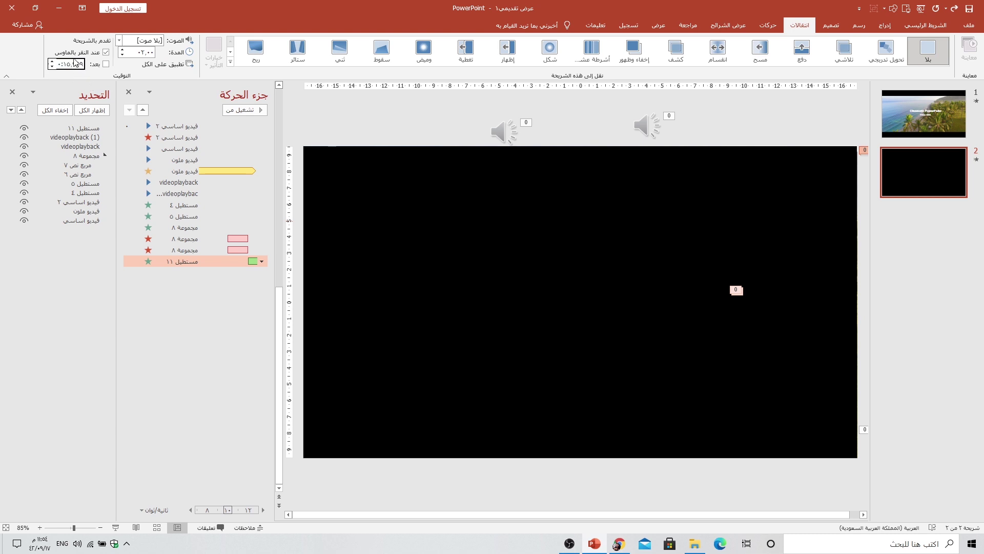
{"action": "key", "text": "Return"}
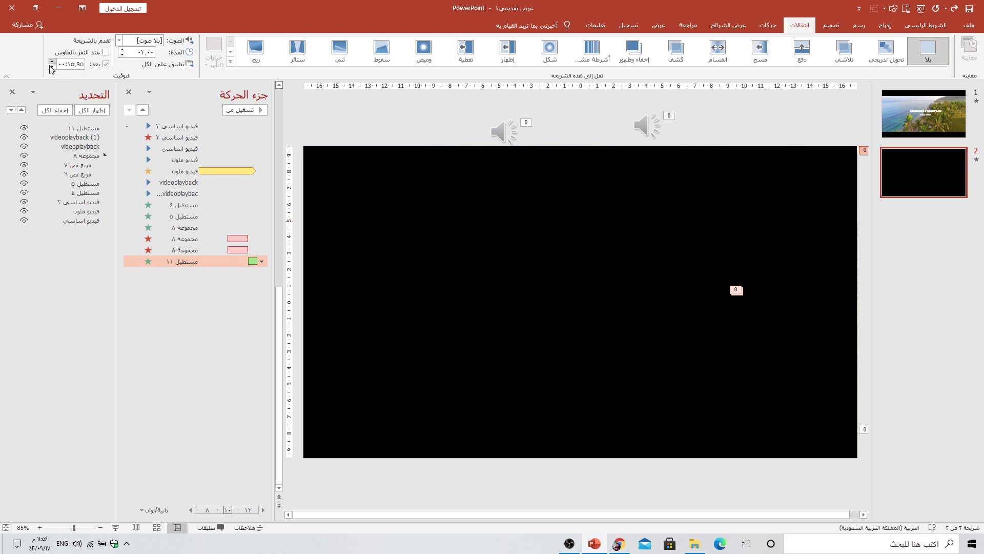